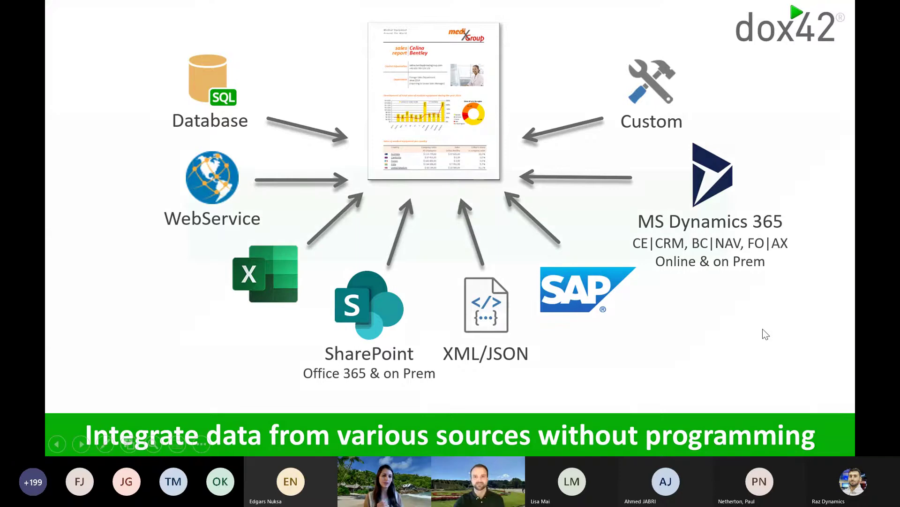
Advance to the 'Q2: What Technologies are you interested in?' slide, end the show, and switch to the Forms browser window.
click(753, 343)
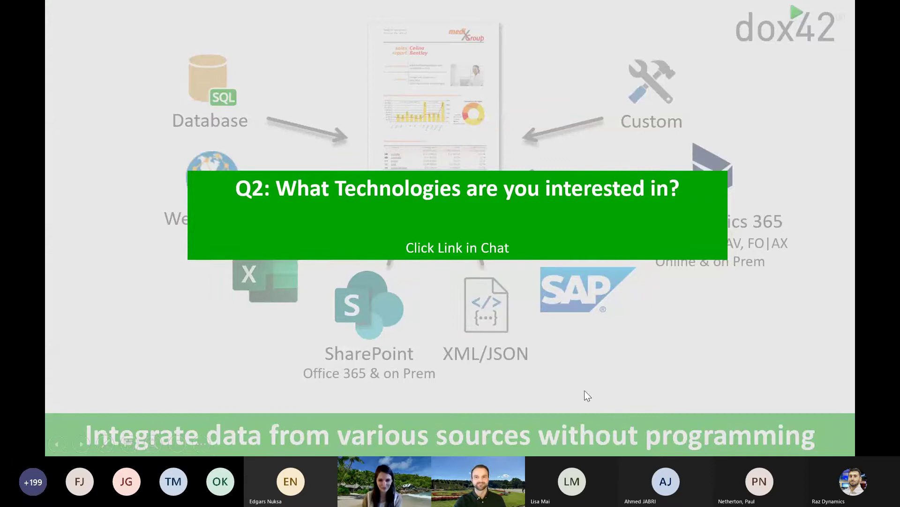
key(Escape)
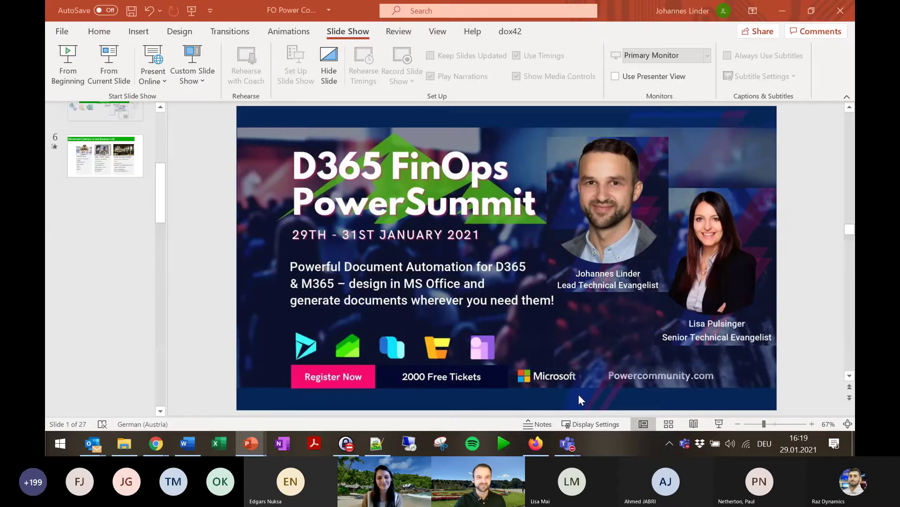
mouse_move(157, 450)
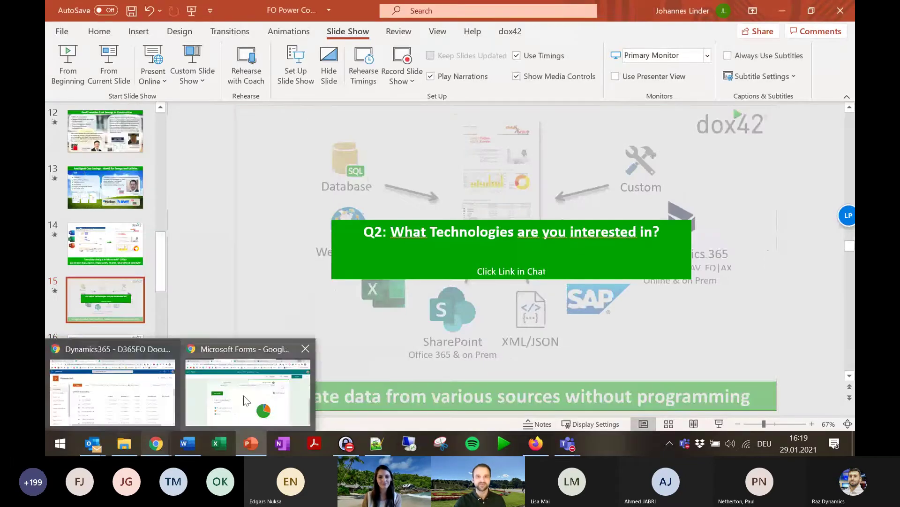
click(244, 401)
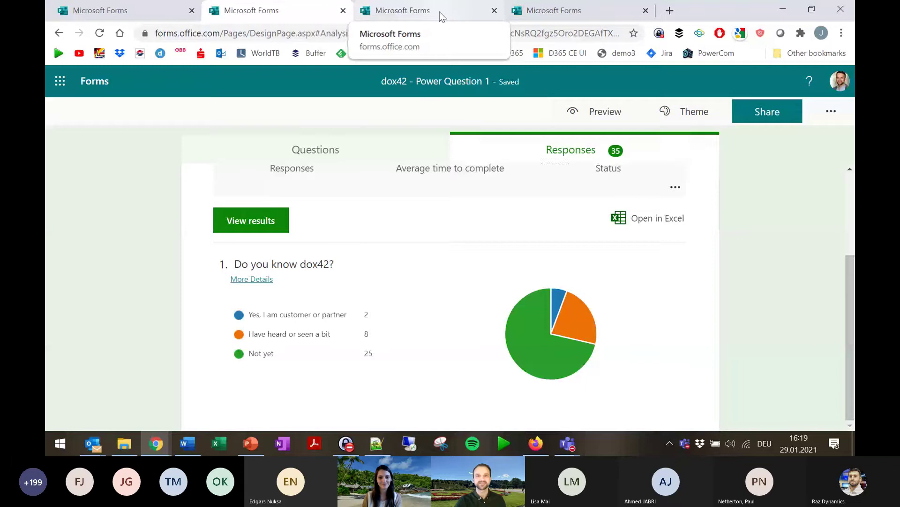
Open the 'dox42 - Power Question 2' form and display its sharing QR code.
click(441, 16)
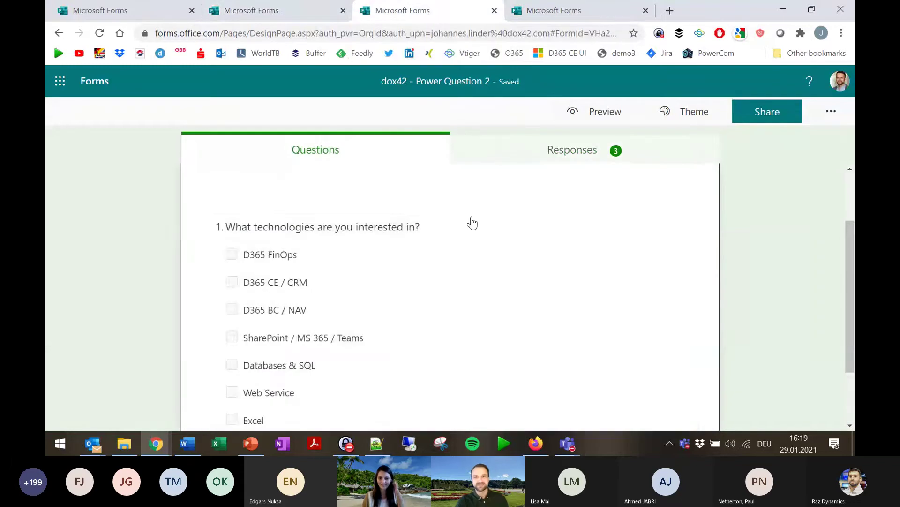
scroll(472, 223, down, 2)
click(767, 111)
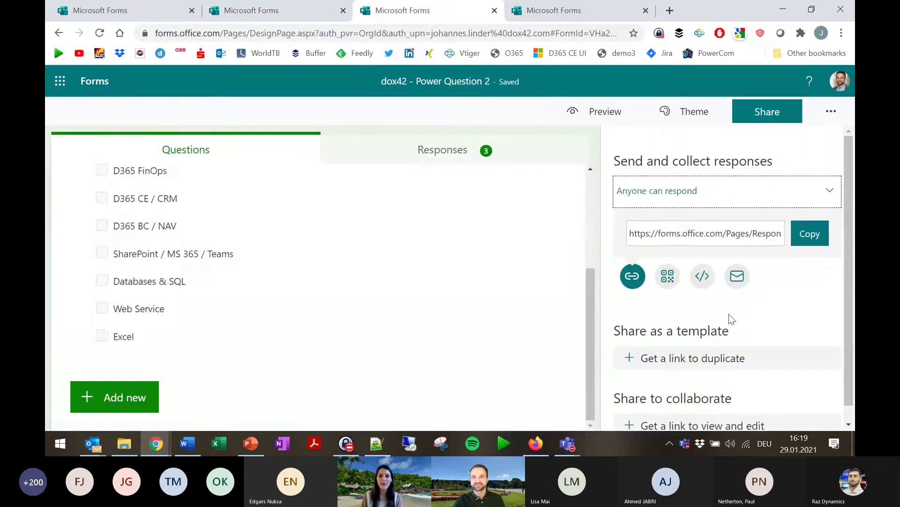
click(668, 276)
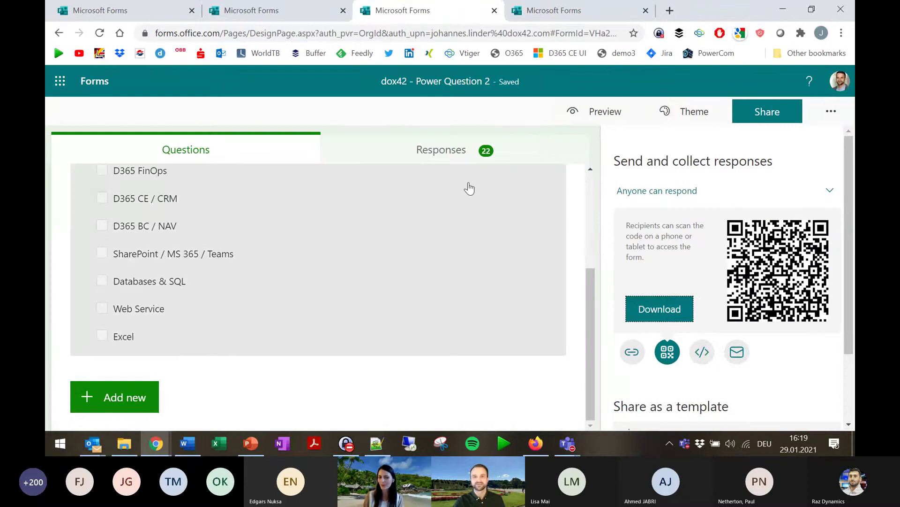
Show the Responses bar chart with 24 responses, then bring the share QR code back up.
click(472, 149)
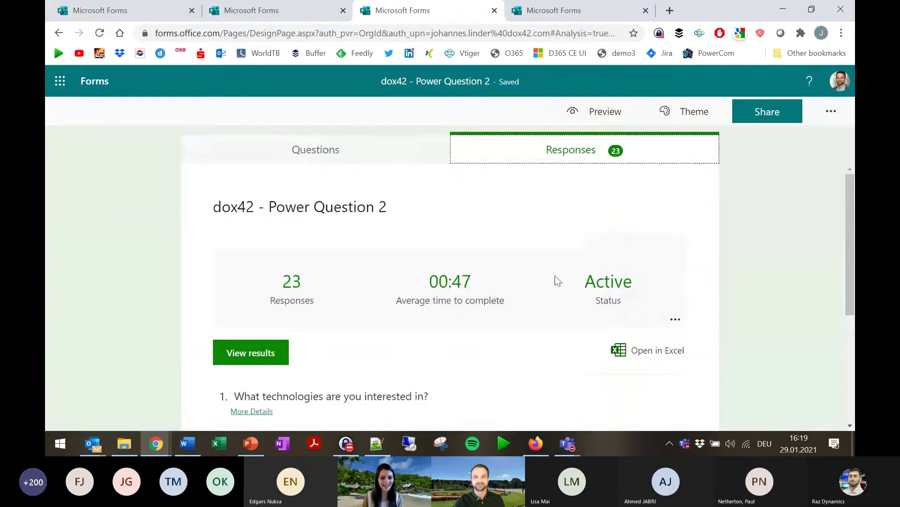
scroll(555, 275, down, 4)
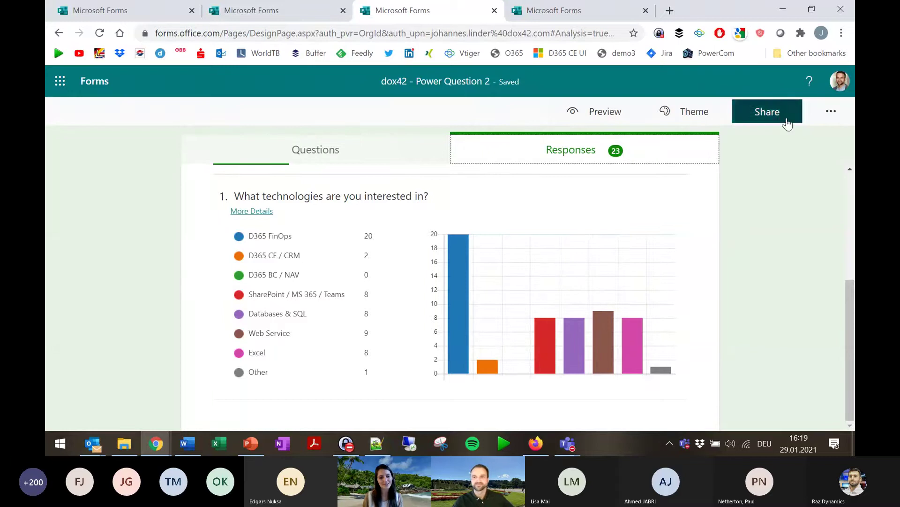
click(831, 113)
click(777, 114)
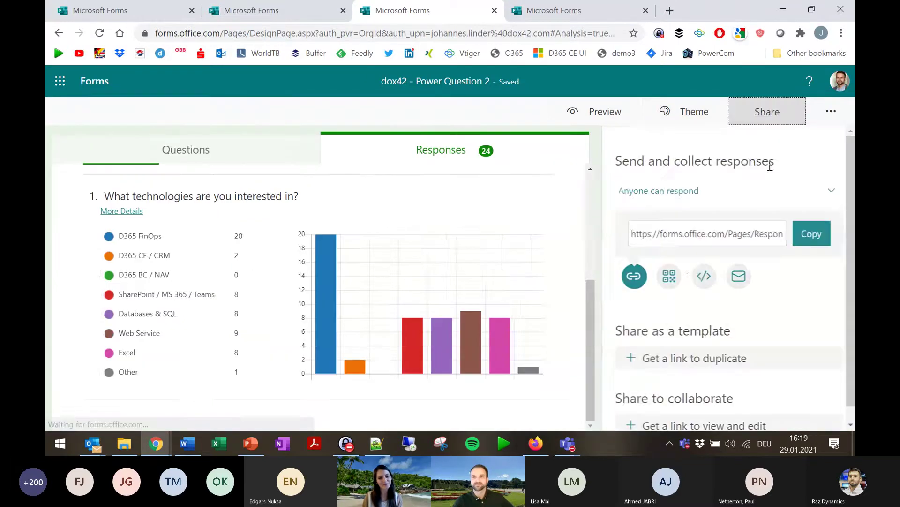
click(669, 276)
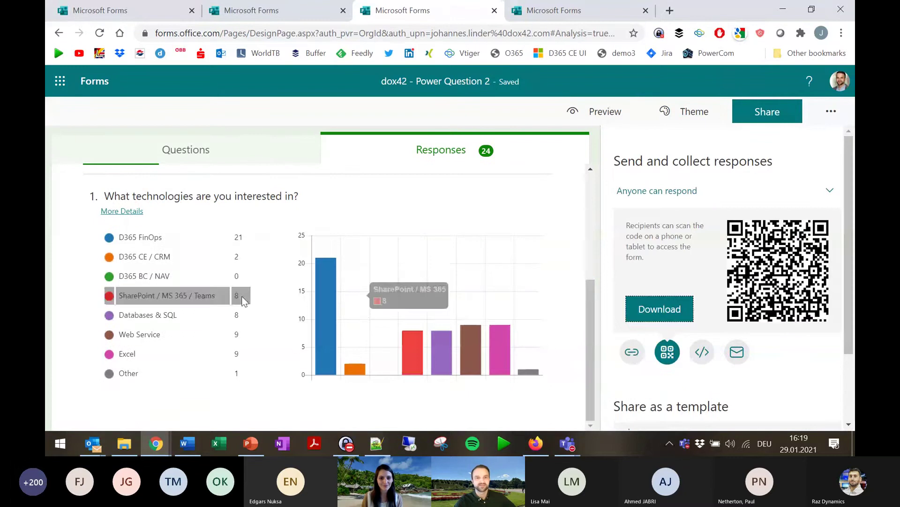
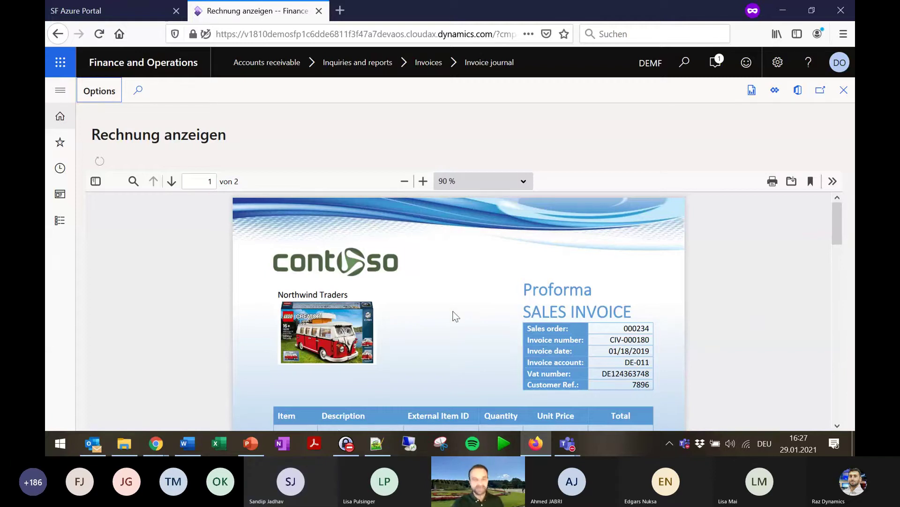
scroll(474, 311, down, 1)
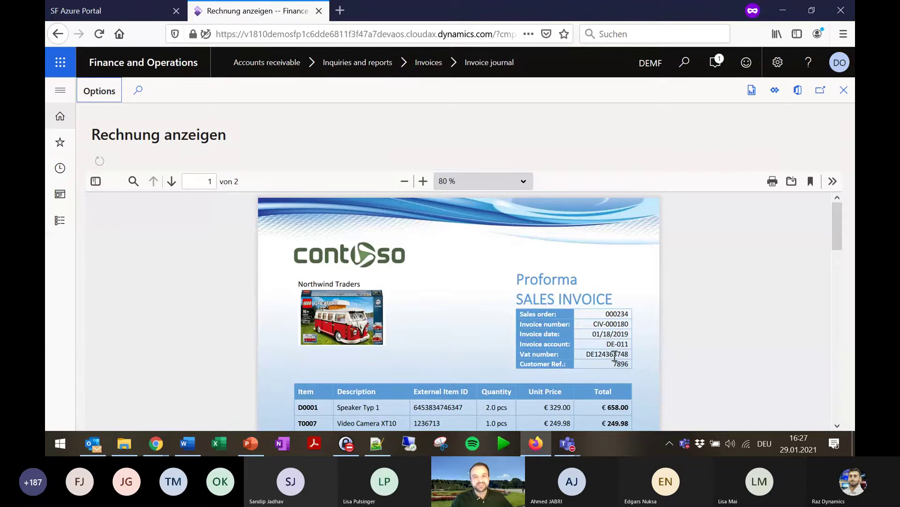
scroll(615, 357, down, 1)
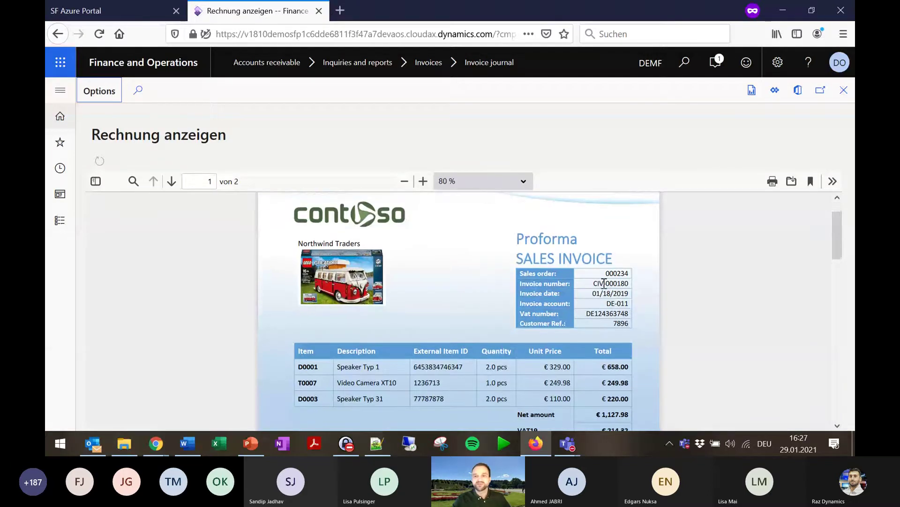
scroll(609, 286, down, 1)
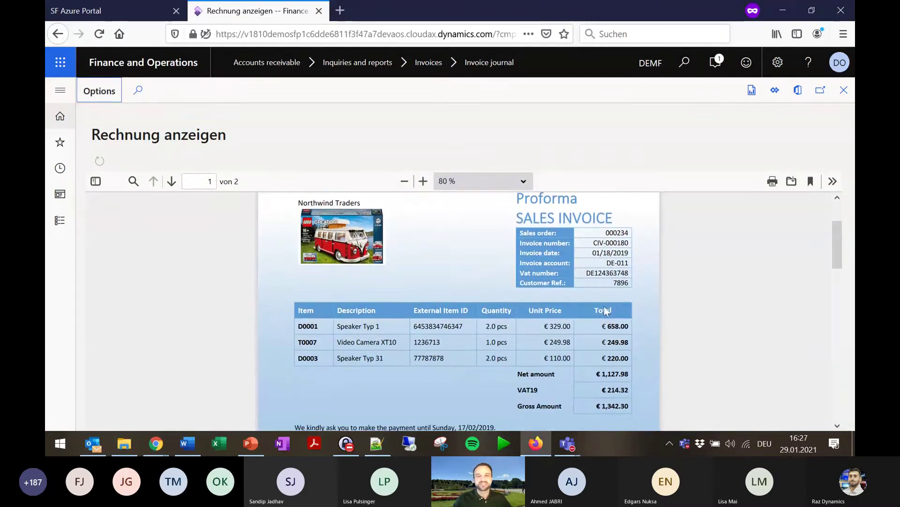
scroll(603, 307, up, 1)
scroll(327, 369, down, 1)
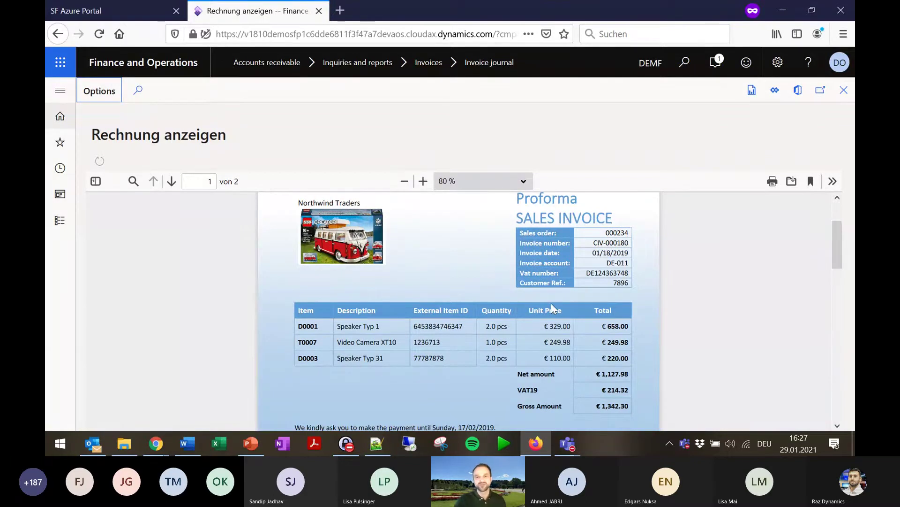
scroll(551, 303, down, 3)
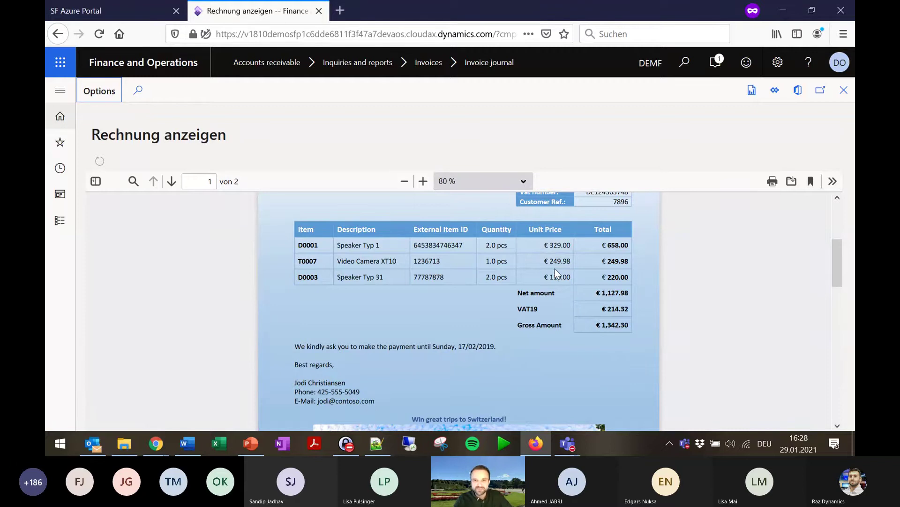
scroll(558, 282, down, 3)
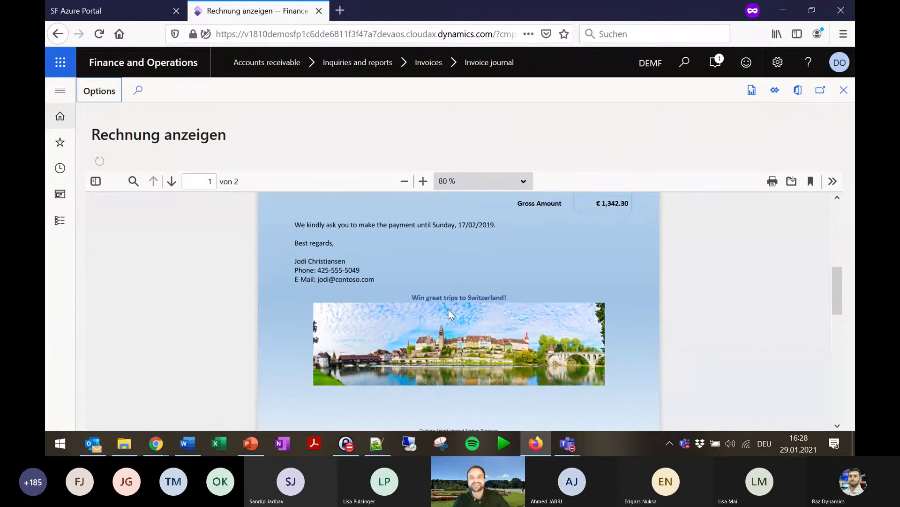
scroll(460, 310, down, 3)
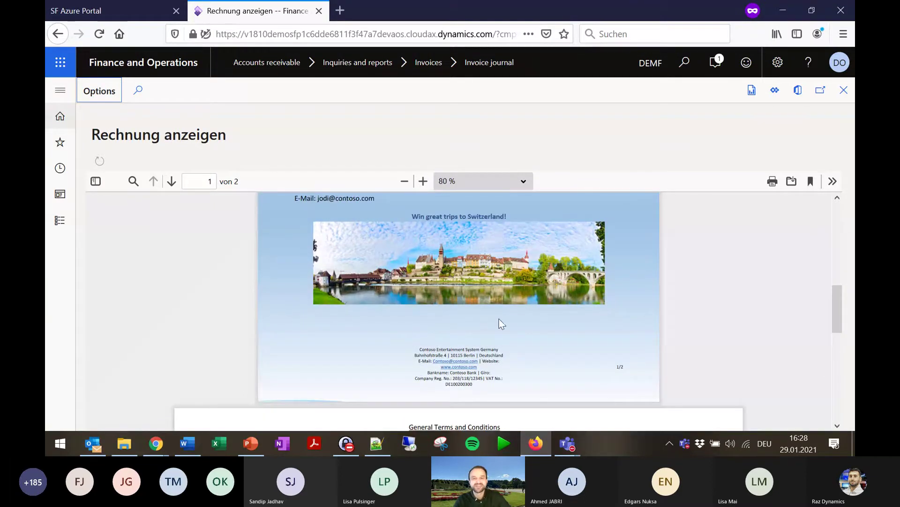
scroll(502, 323, down, 3)
scroll(515, 322, down, 3)
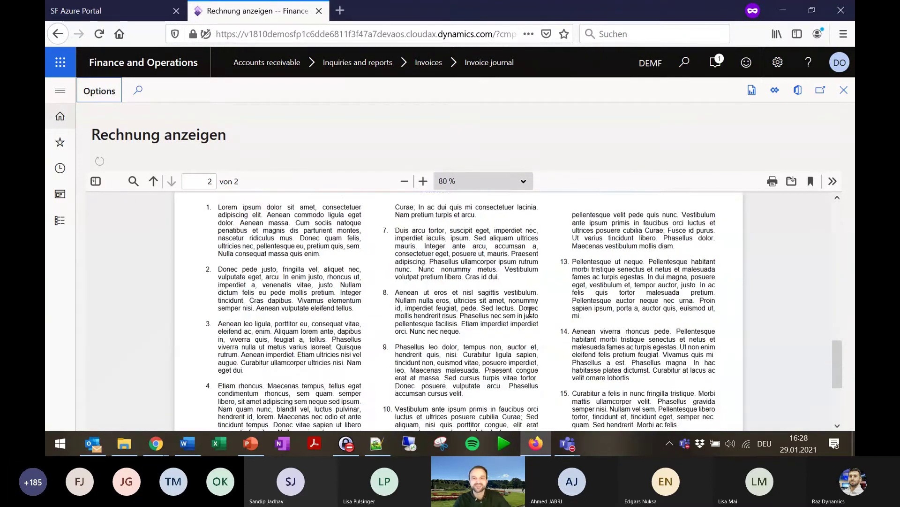
scroll(515, 322, up, 6)
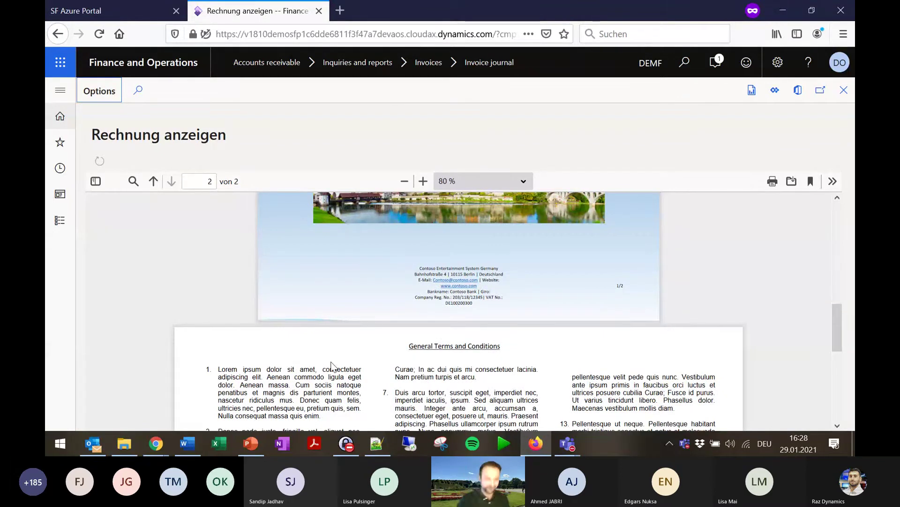
scroll(416, 316, down, 2)
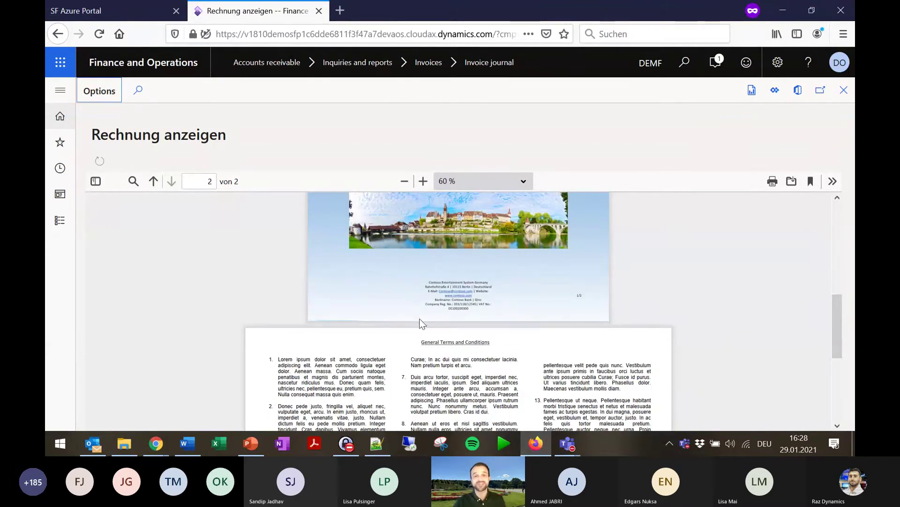
scroll(469, 360, down, 2)
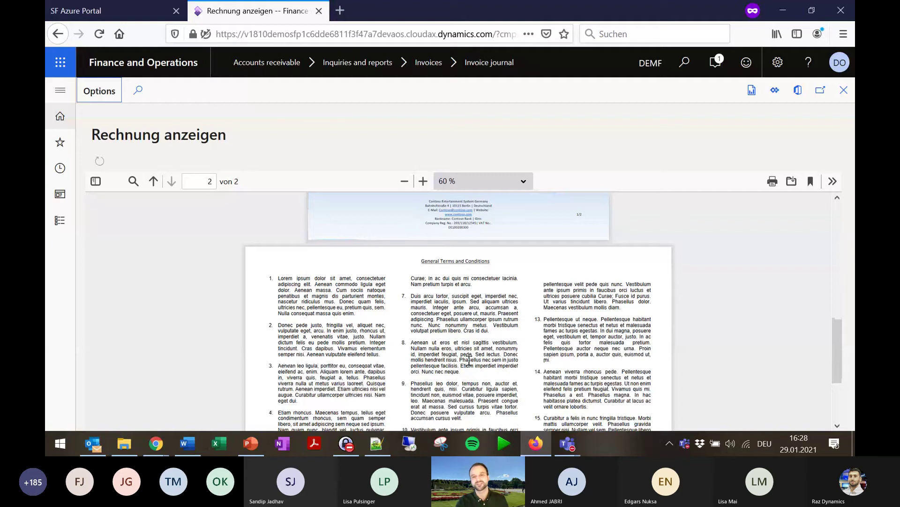
scroll(469, 360, down, 1)
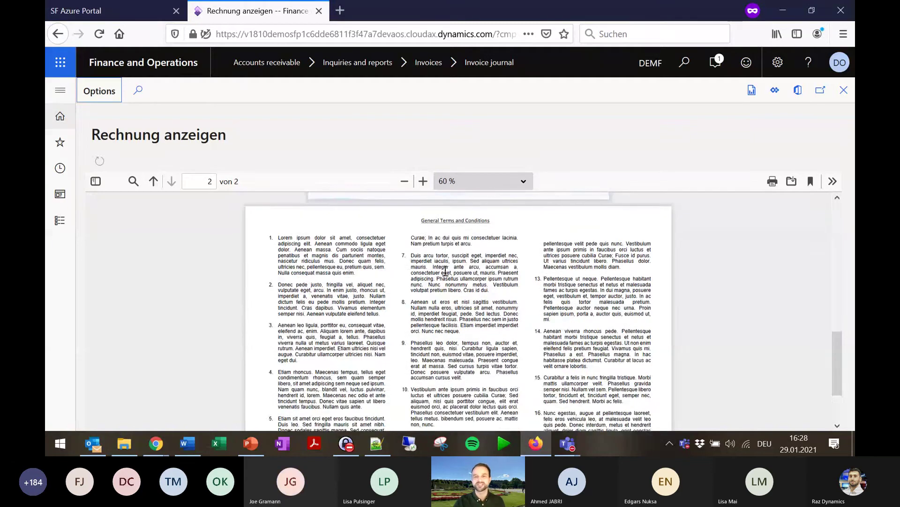
scroll(442, 275, down, 1)
scroll(442, 275, up, 3)
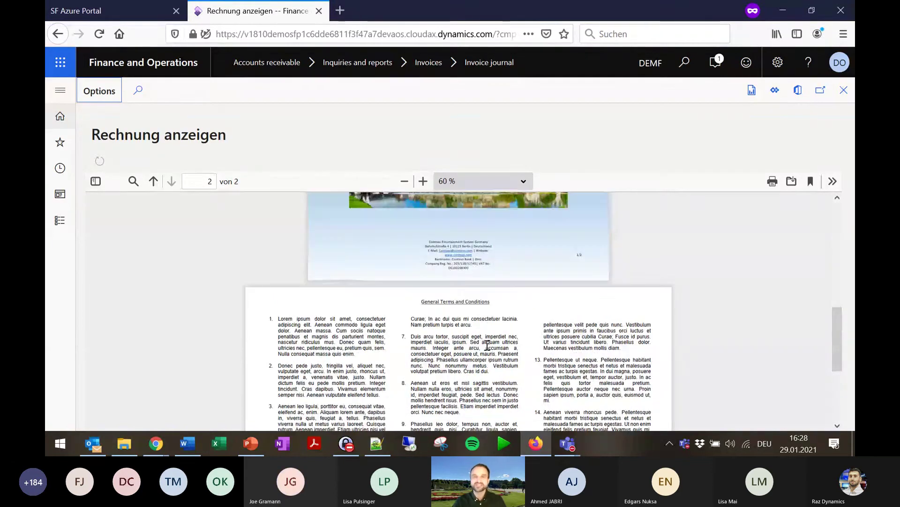
scroll(479, 342, up, 1)
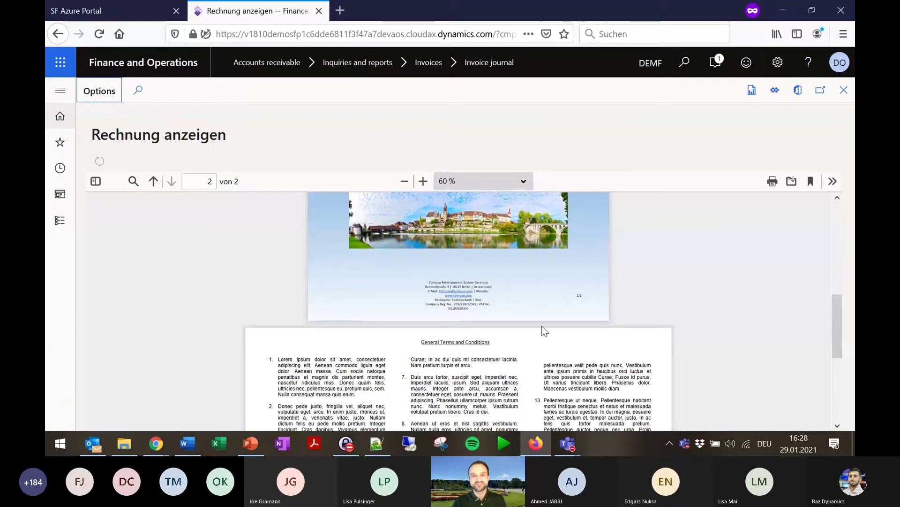
scroll(707, 319, up, 5)
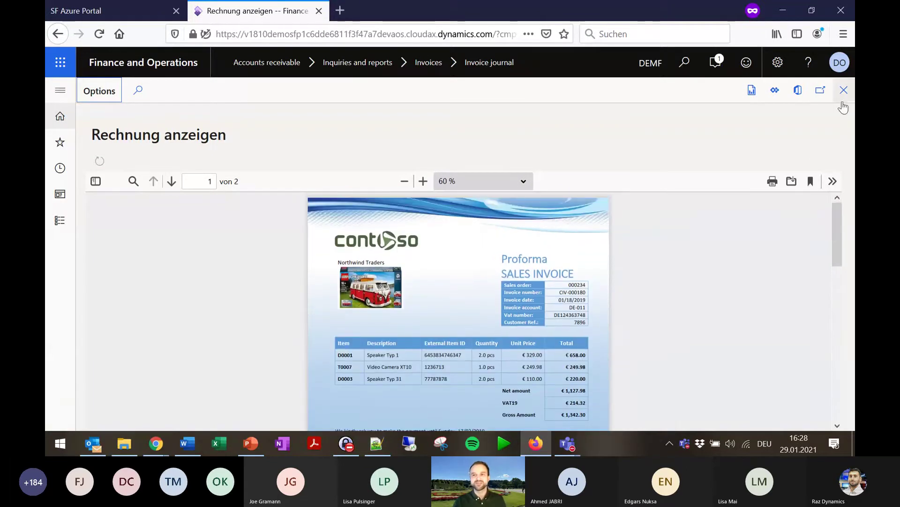
Close the invoice preview and switch to the SharePoint D365FO Documents library holding CIV-000180.pdf.
click(845, 91)
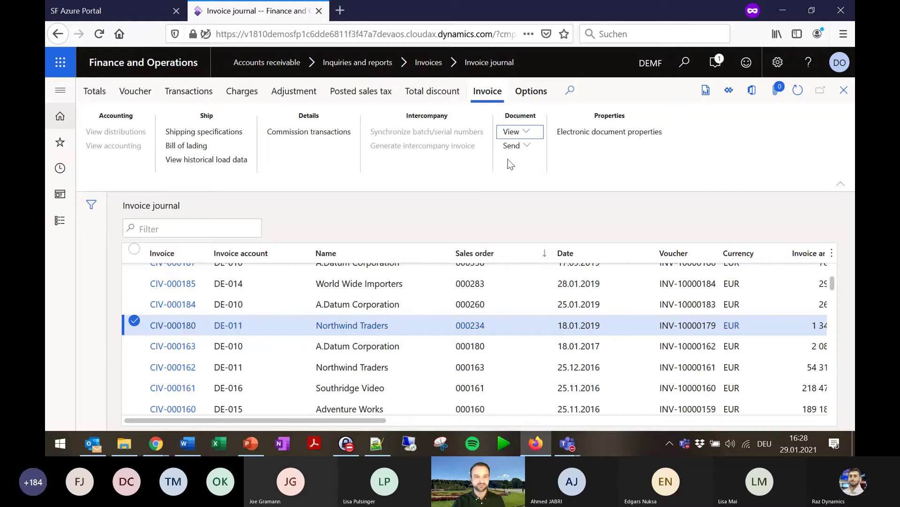
mouse_move(154, 451)
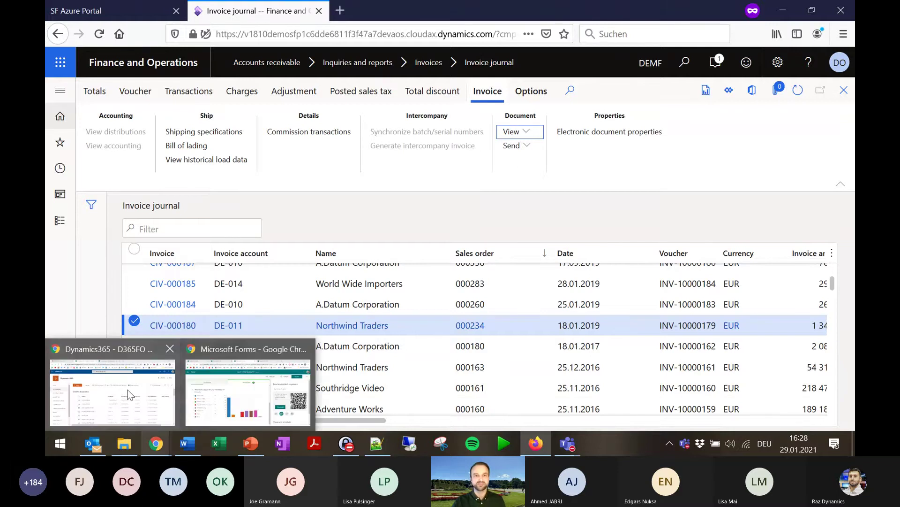
click(130, 395)
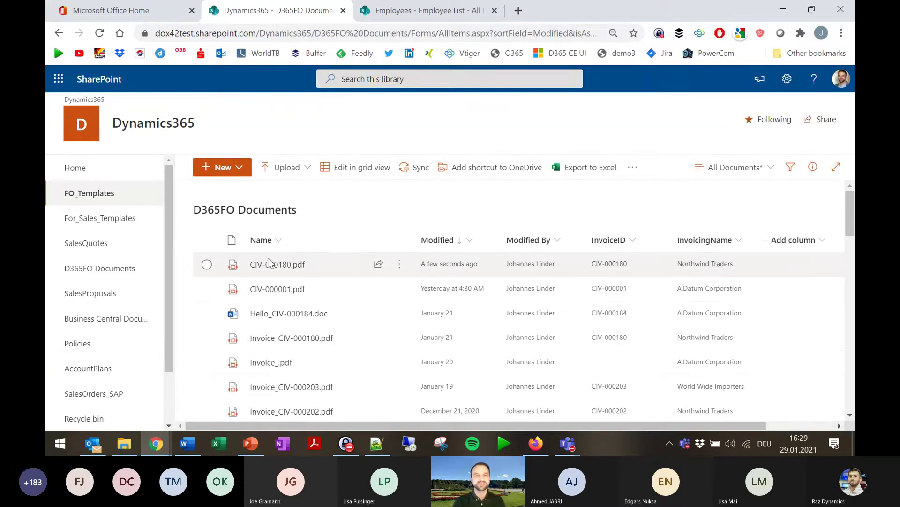
click(289, 271)
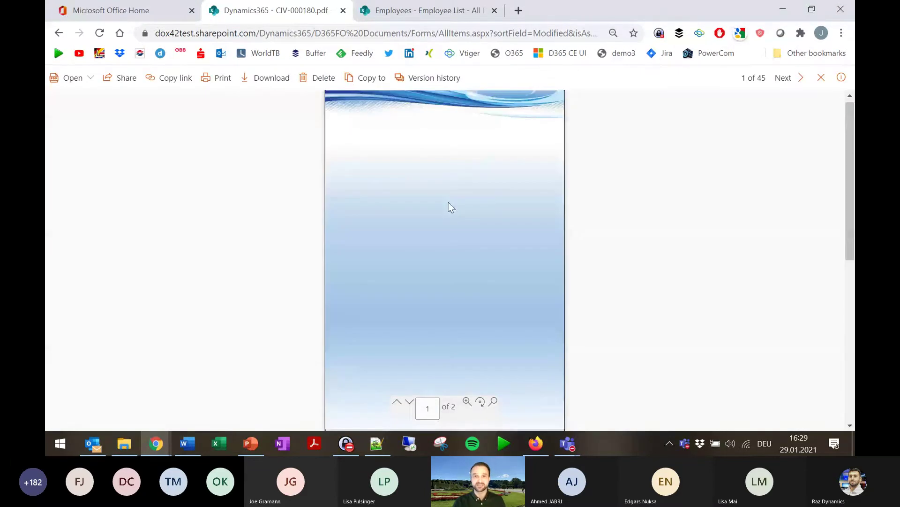
key(ctrl+plus)
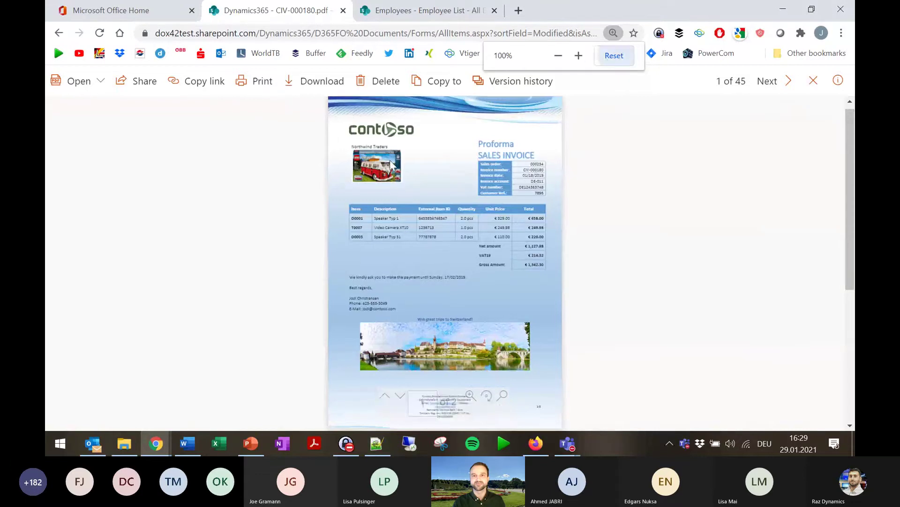
click(484, 399)
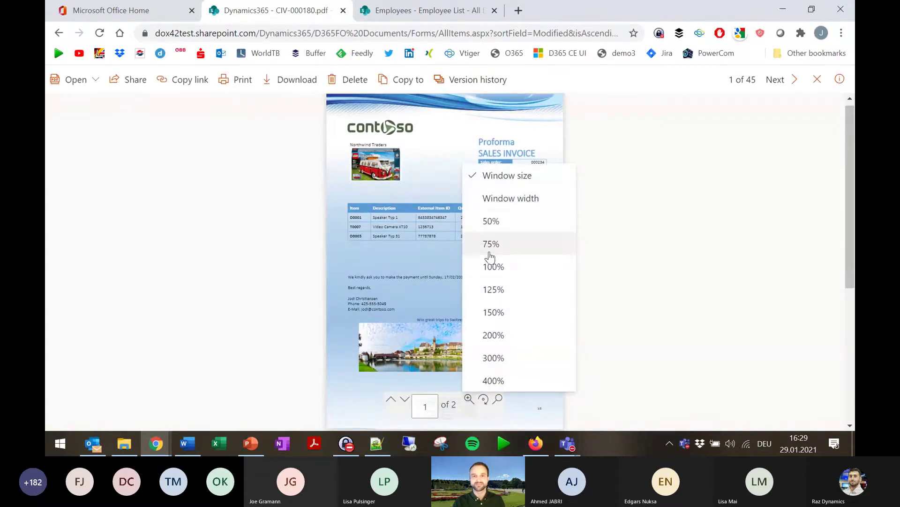
click(504, 290)
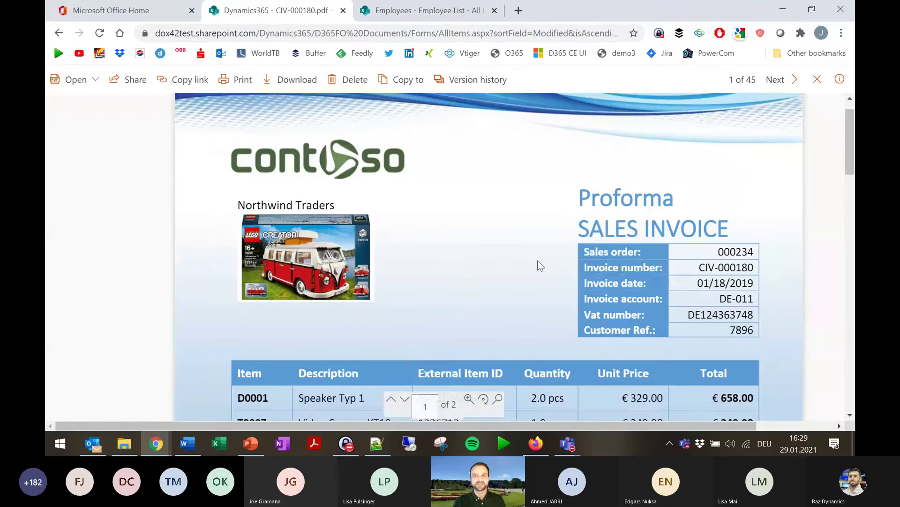
scroll(541, 266, down, 3)
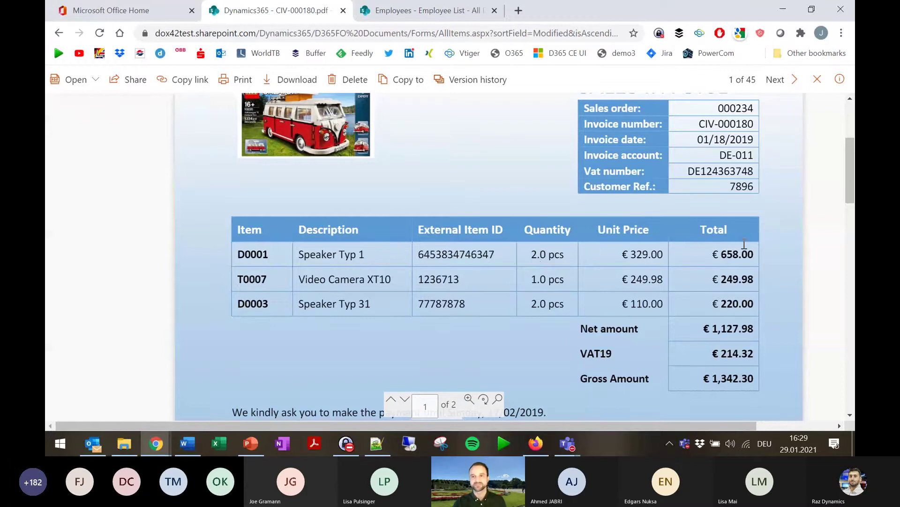
scroll(537, 255, down, 10)
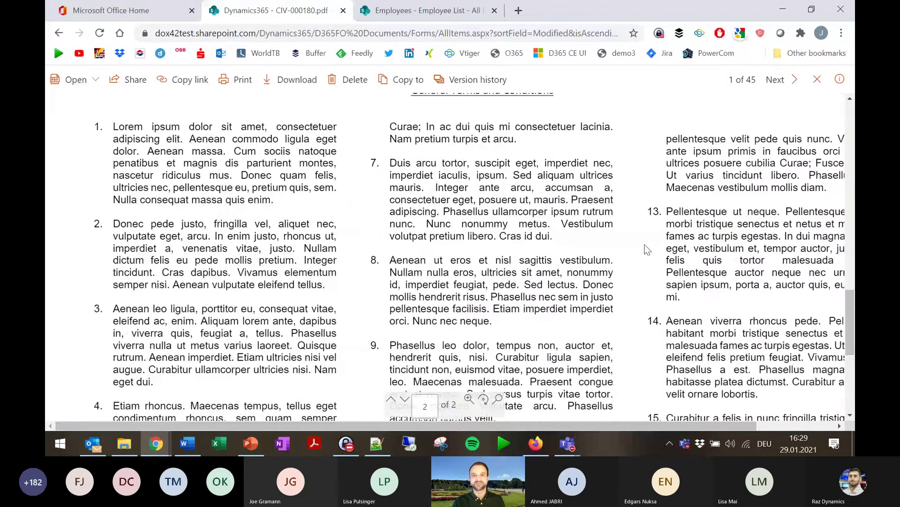
scroll(417, 216, up, 10)
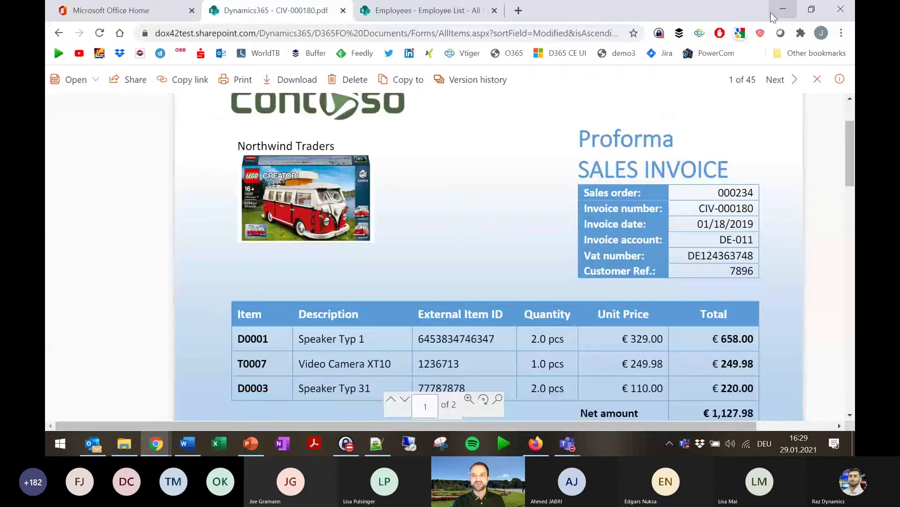
click(816, 80)
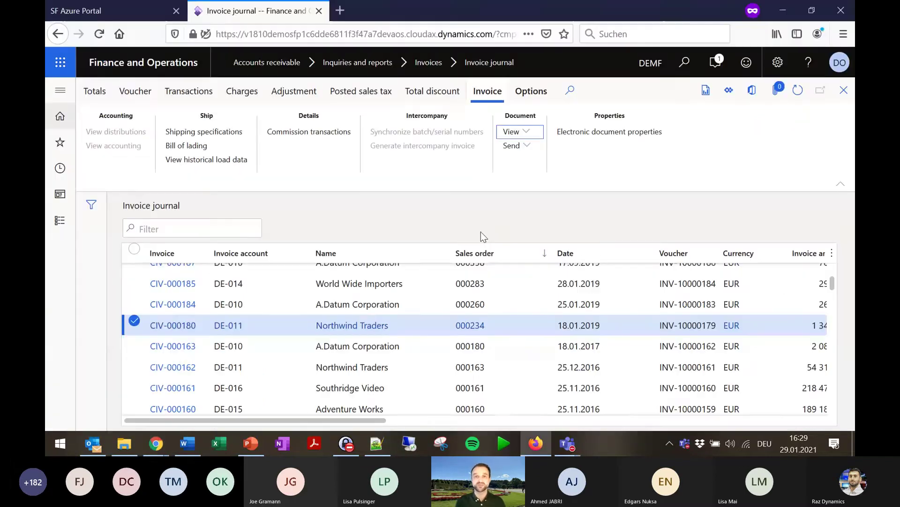
Print the Northwind Traders invoice from the Invoice journal using print management settings.
click(536, 443)
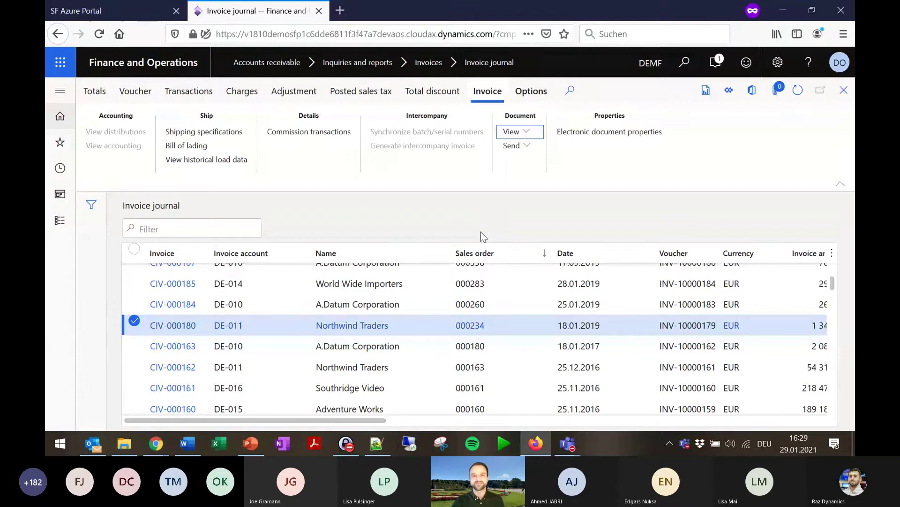
click(519, 131)
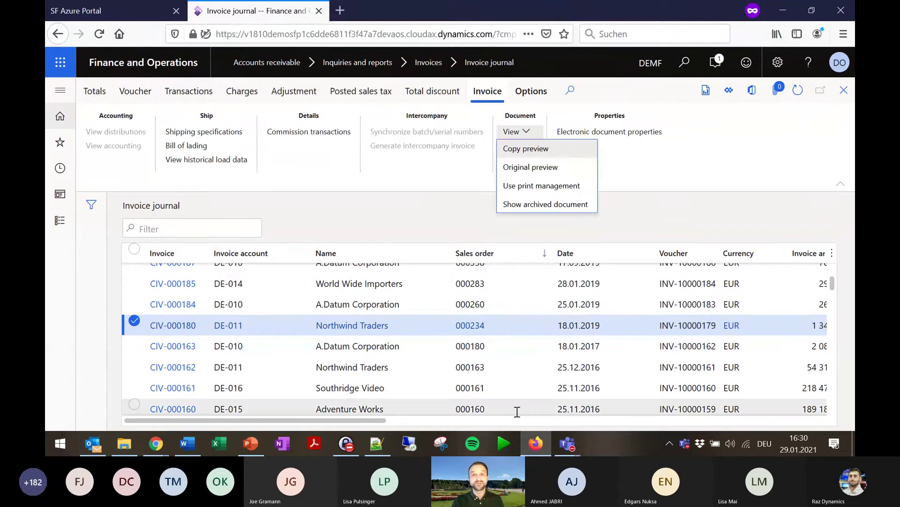
click(550, 187)
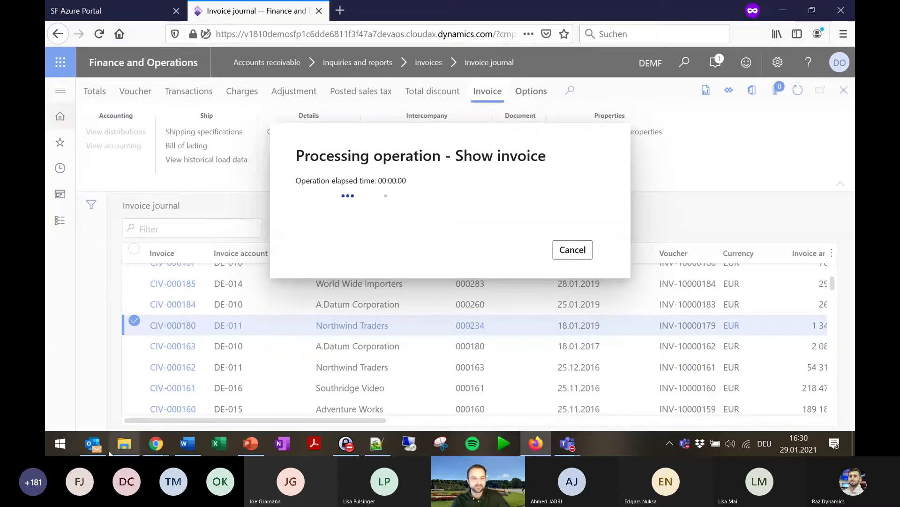
Bring the Outlook inbox to the front.
mouse_move(101, 445)
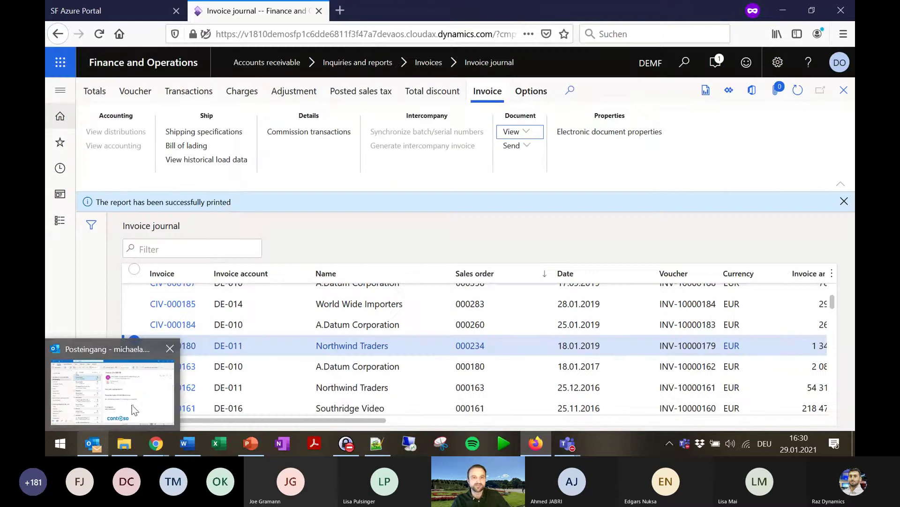
click(96, 446)
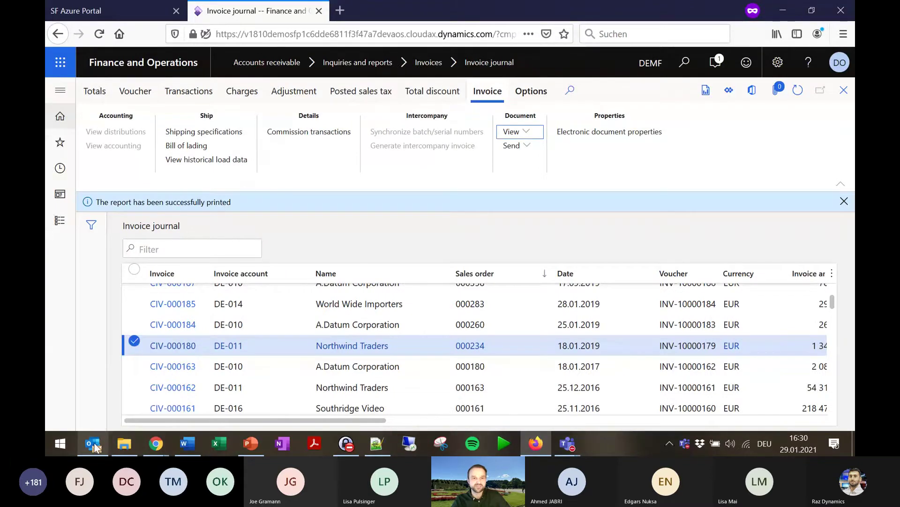
mouse_move(95, 446)
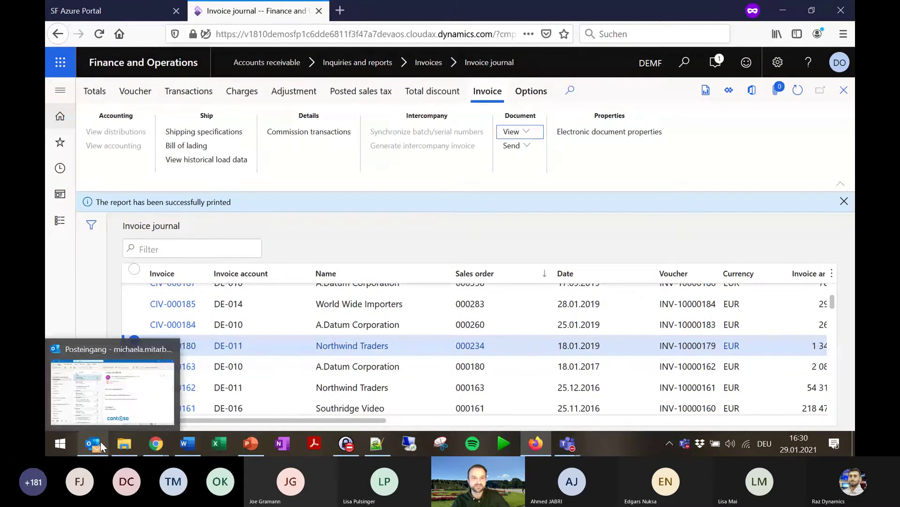
click(139, 382)
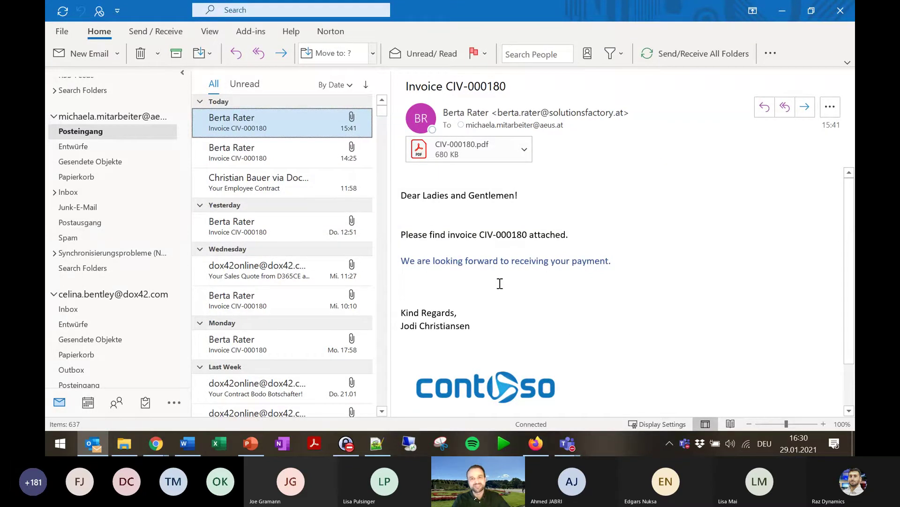
Open the new Invoice CIV-000180 email and launch its CIV-000180.pdf attachment in Acrobat Reader.
click(623, 278)
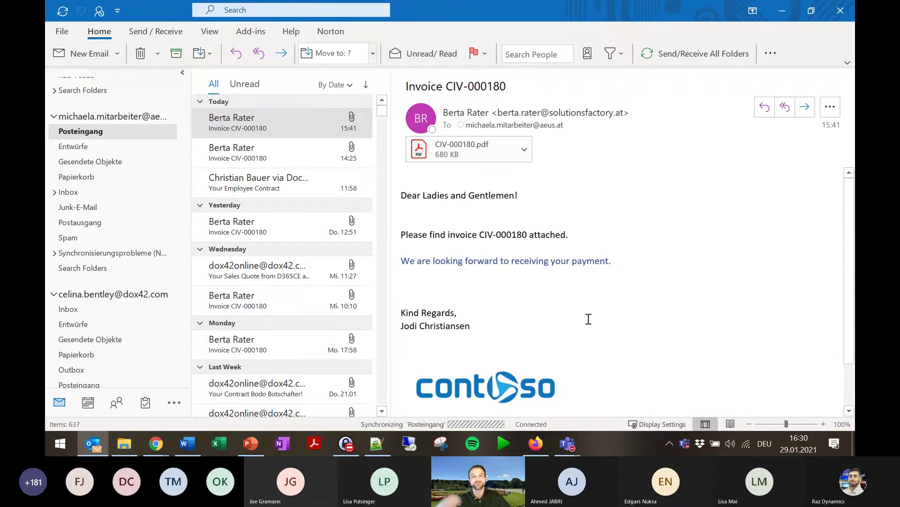
click(278, 122)
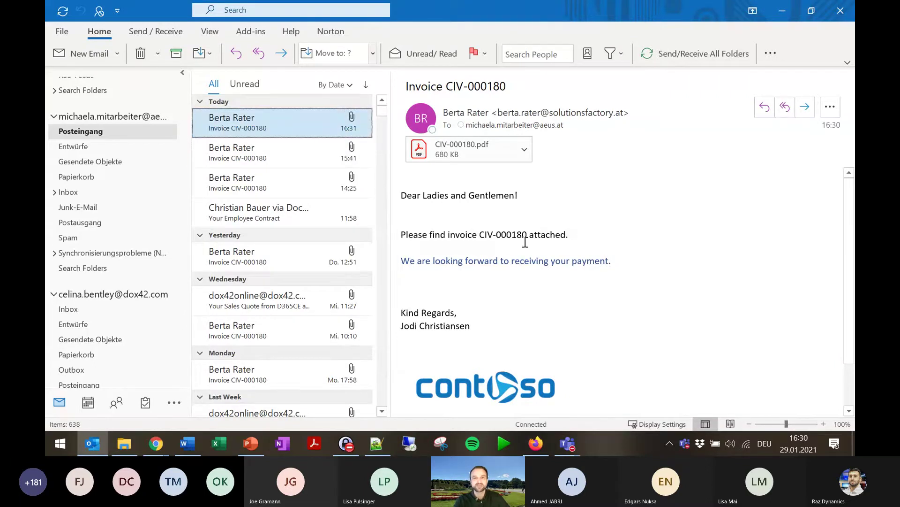
drag(528, 234, 448, 234)
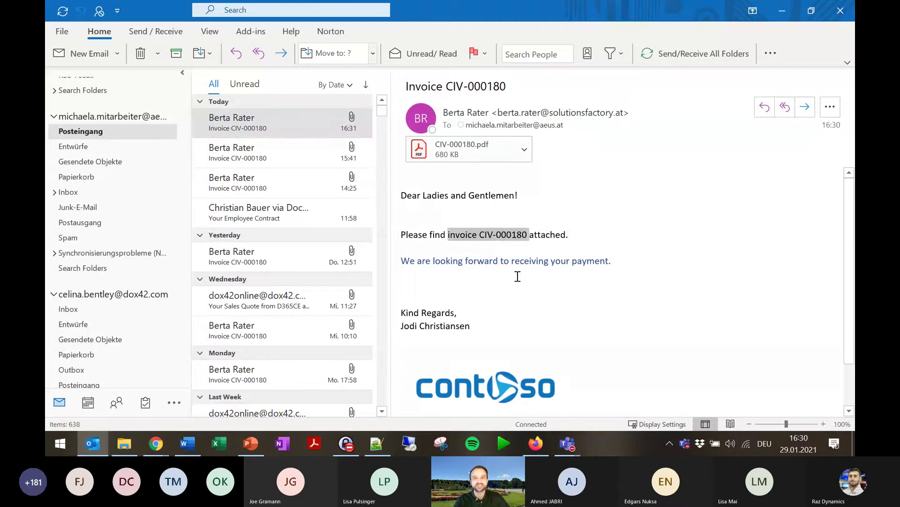
click(518, 276)
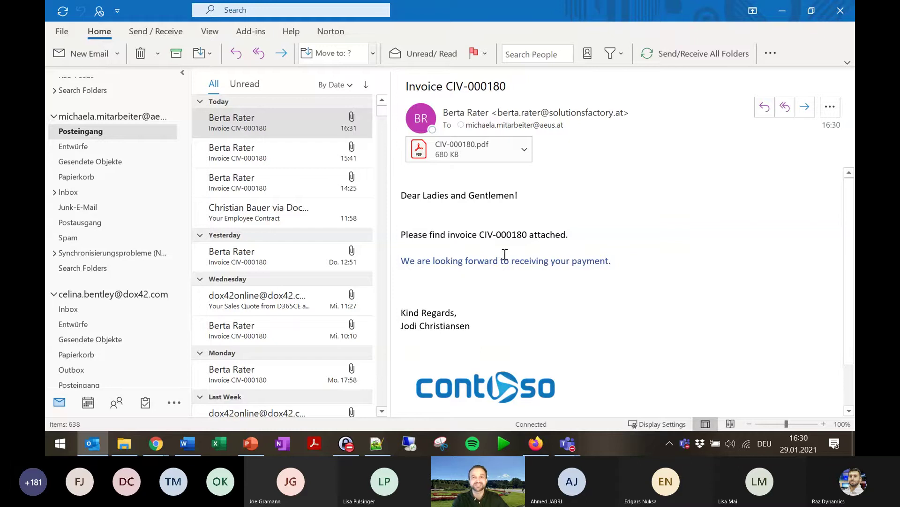
double_click(472, 154)
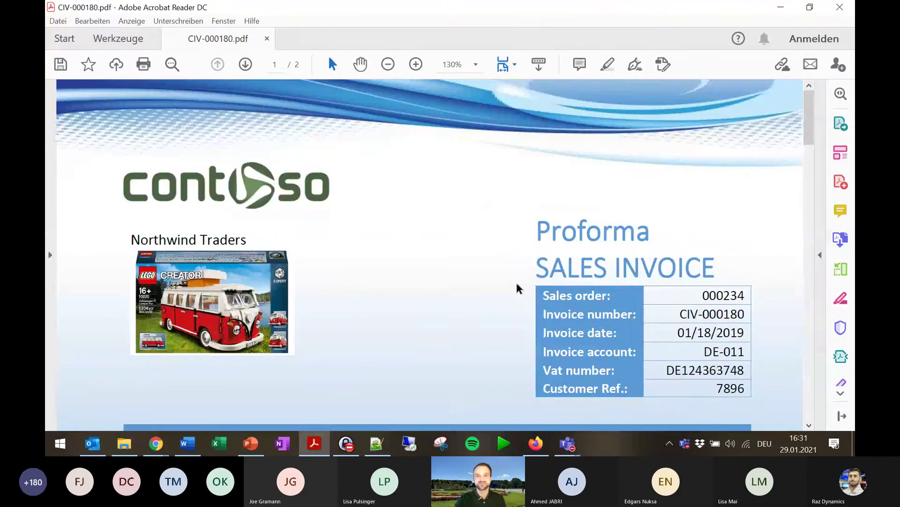
Scroll through both pages and terms of the CIV-000180 invoice, then close Acrobat Reader.
scroll(469, 272, down, 3)
scroll(479, 297, down, 3)
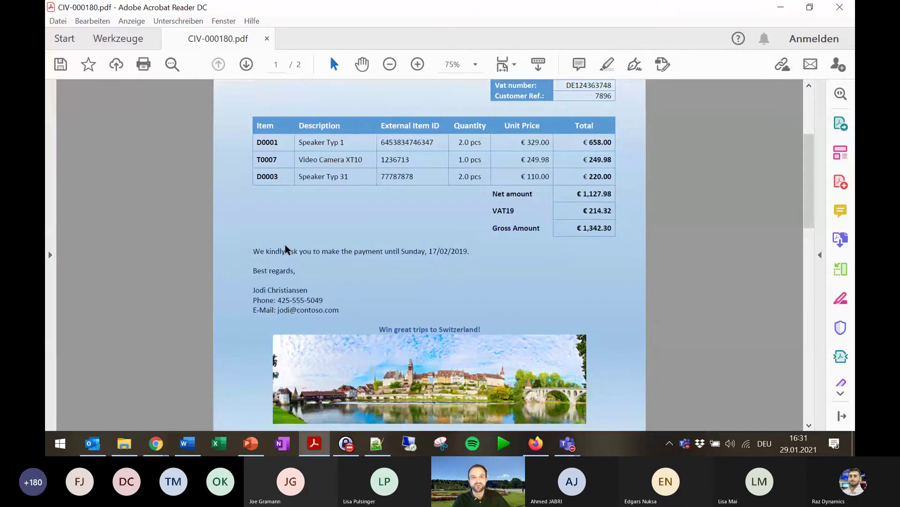
scroll(322, 297, up, 1)
scroll(434, 261, down, 3)
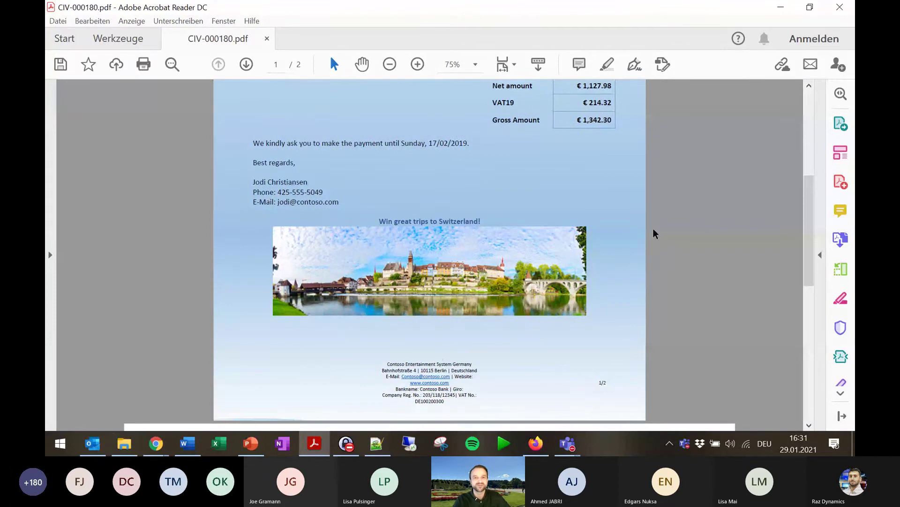
scroll(653, 233, down, 4)
scroll(404, 135, down, 5)
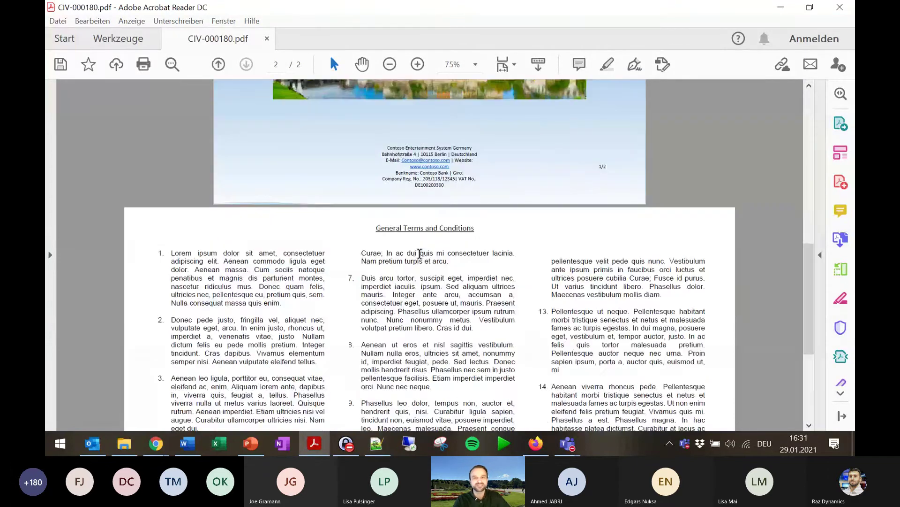
scroll(527, 268, up, 15)
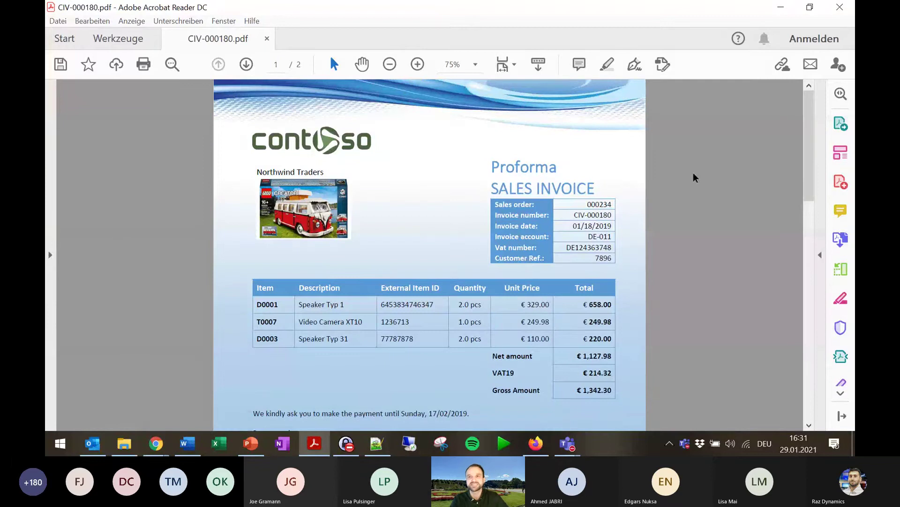
click(839, 7)
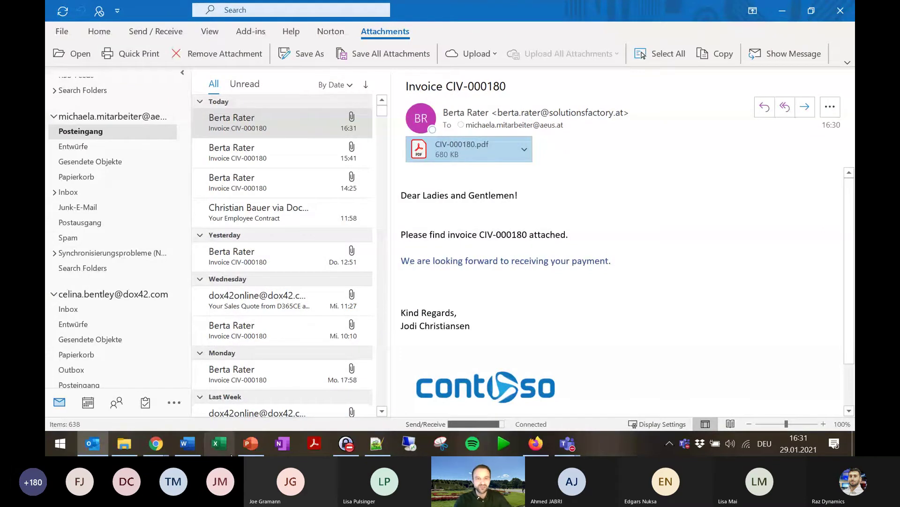
Switch to the Power Question 3 form in Chrome and display its sharing QR code.
click(157, 444)
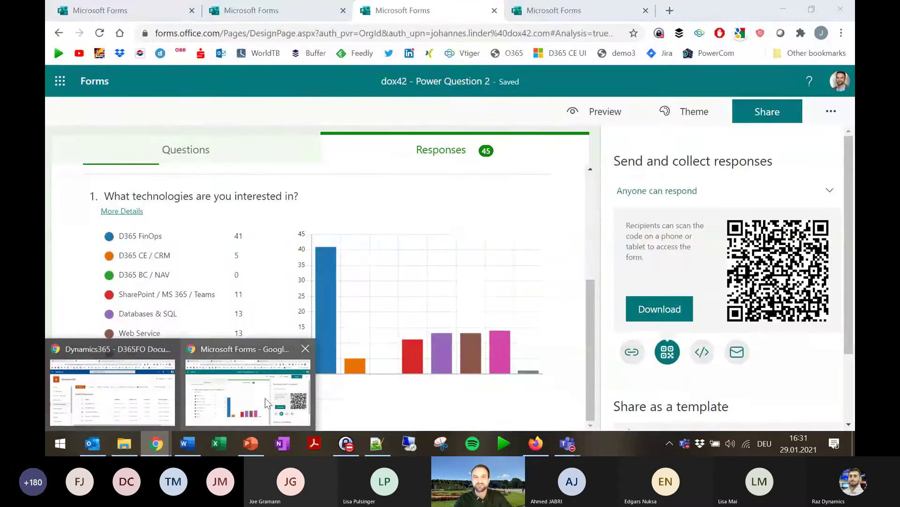
click(266, 397)
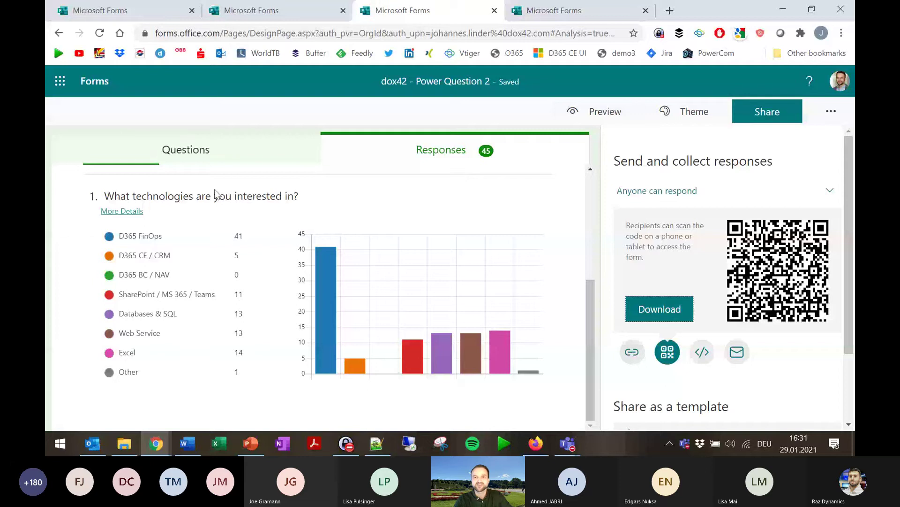
click(572, 10)
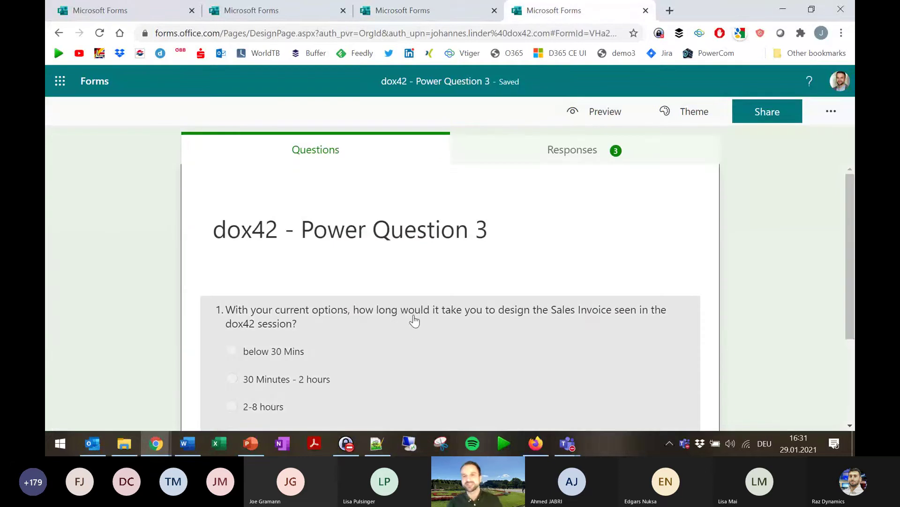
click(760, 112)
click(667, 276)
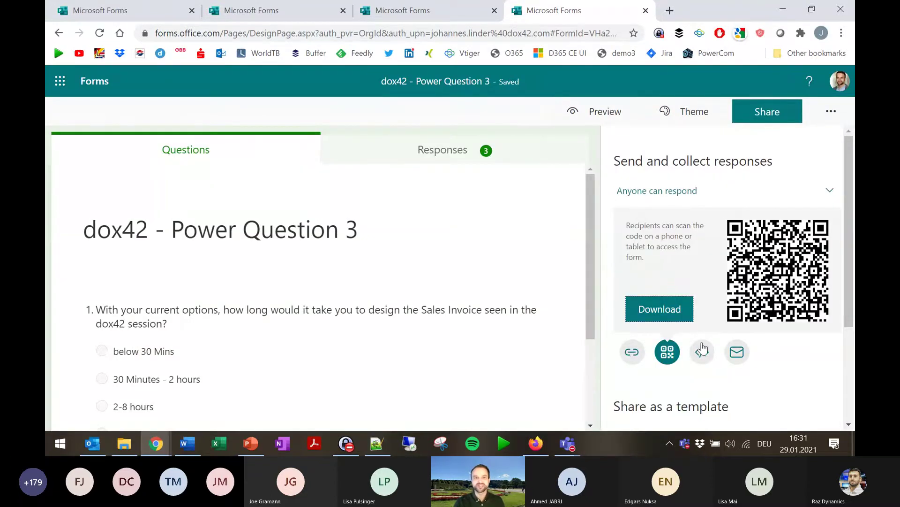
scroll(276, 338, down, 2)
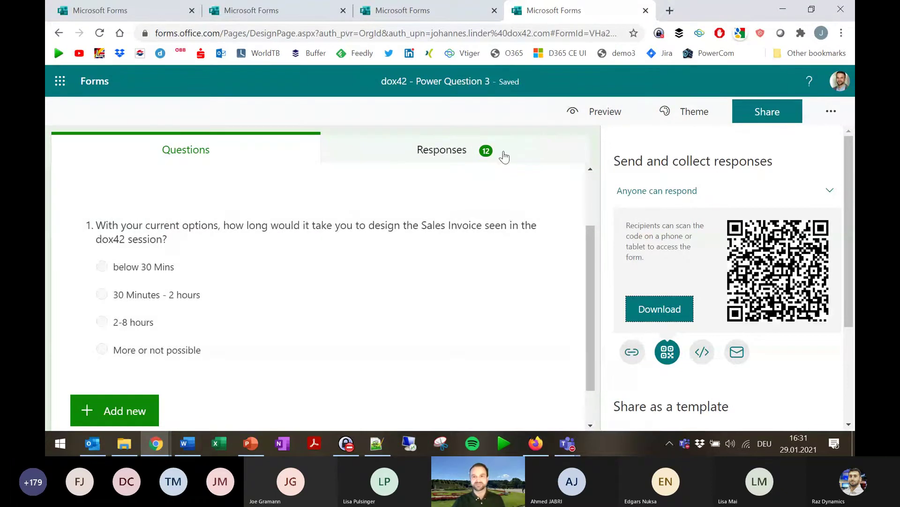
Show the Responses summary and pie chart with the QR code alongside for respondents.
click(498, 158)
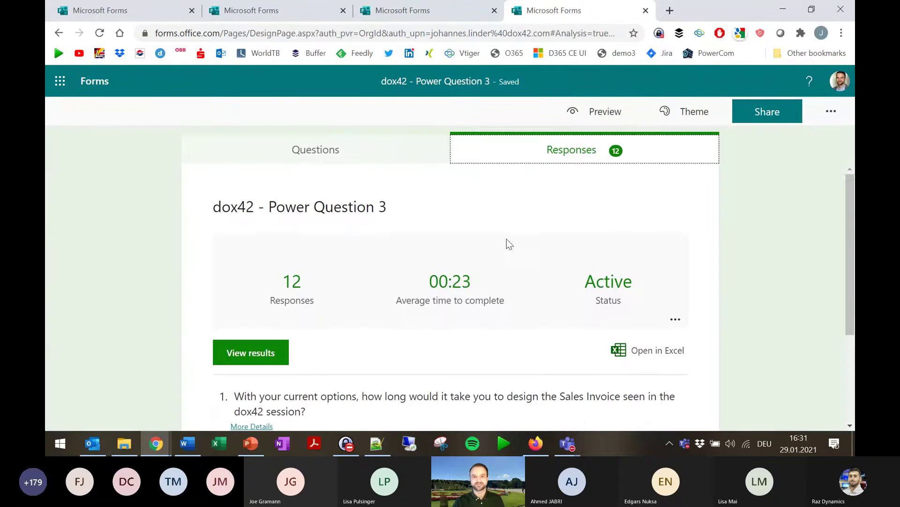
scroll(526, 220, down, 3)
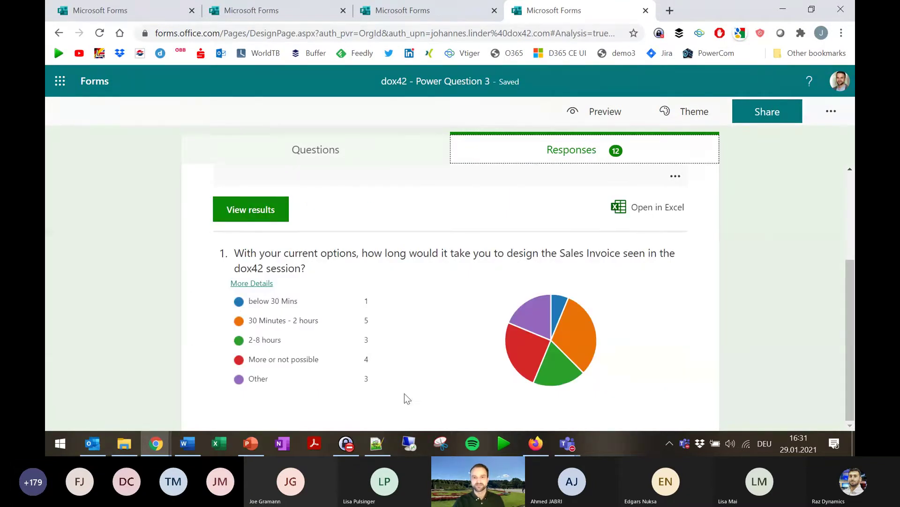
click(788, 111)
click(669, 275)
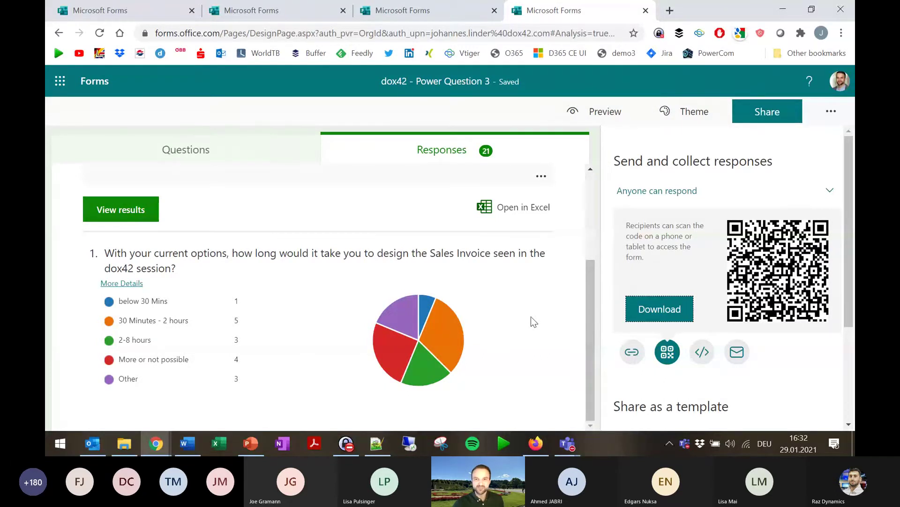
mouse_move(415, 359)
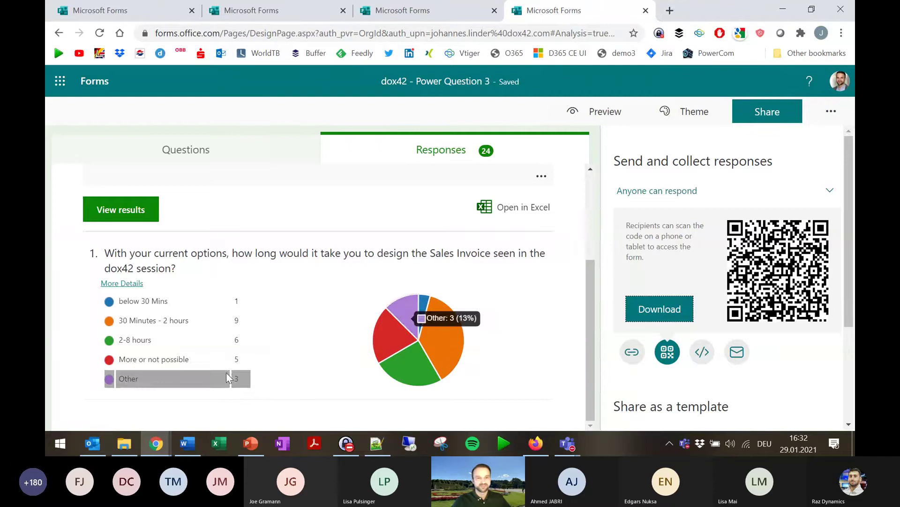
mouse_move(187, 380)
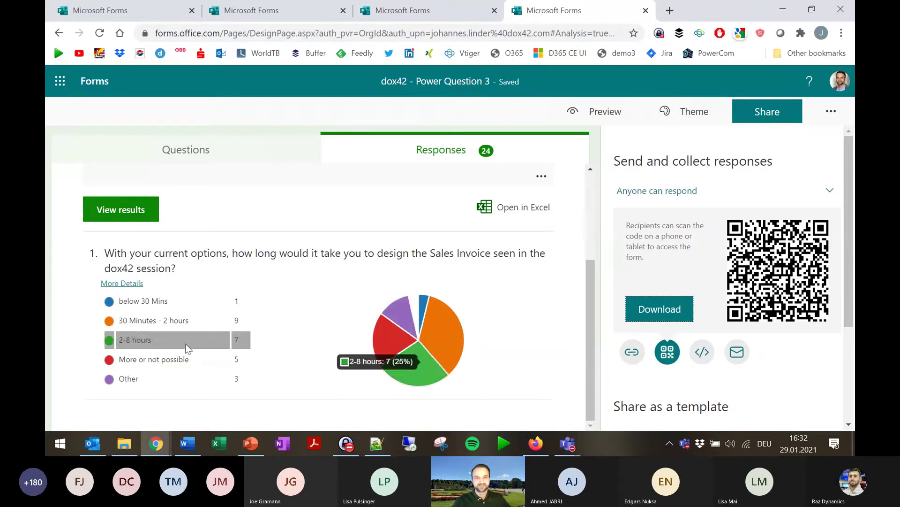
mouse_move(197, 328)
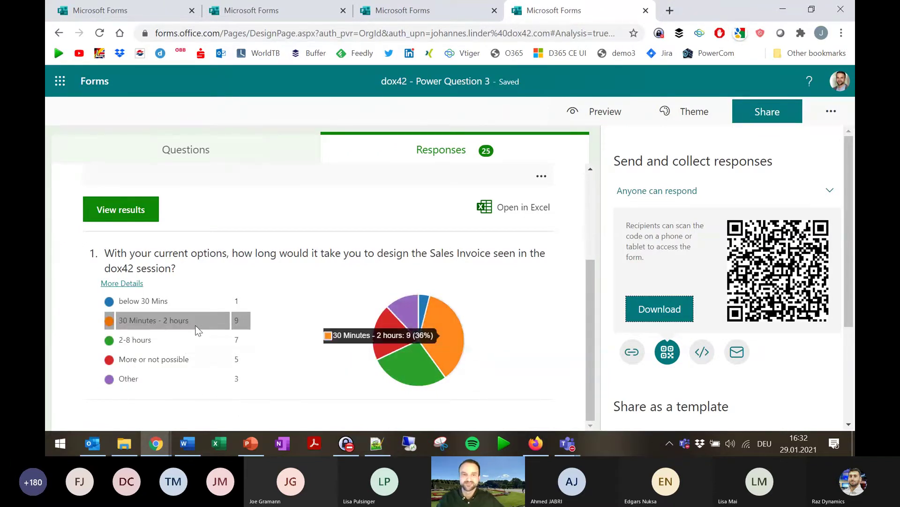
mouse_move(207, 354)
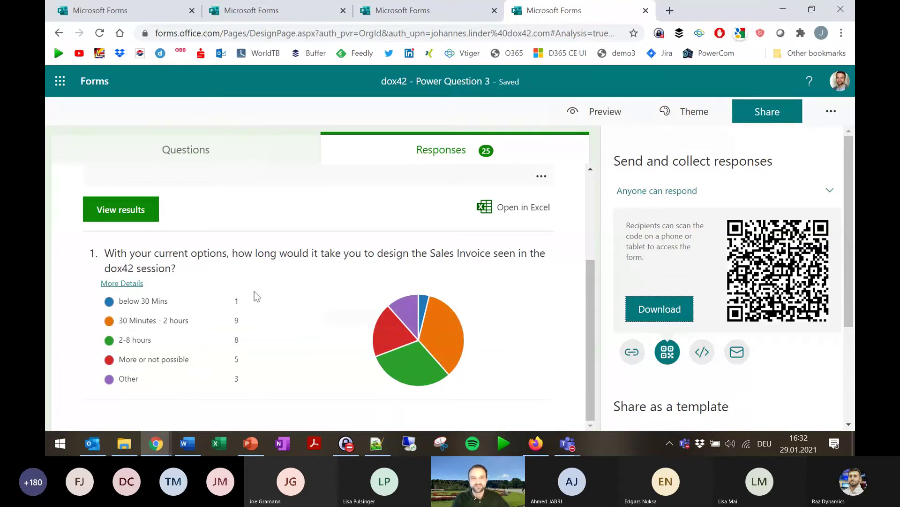
mouse_move(238, 305)
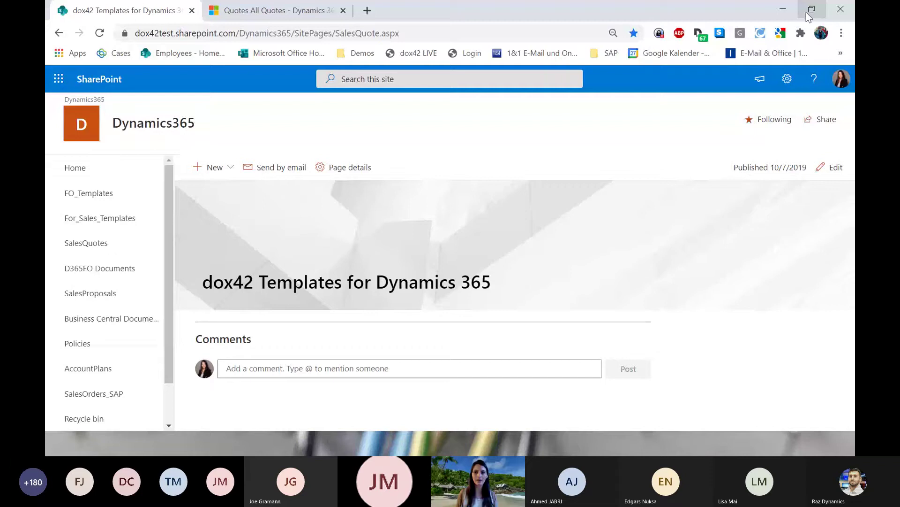
Restore down the browser to reveal the LIVE Demo slide behind it.
click(809, 12)
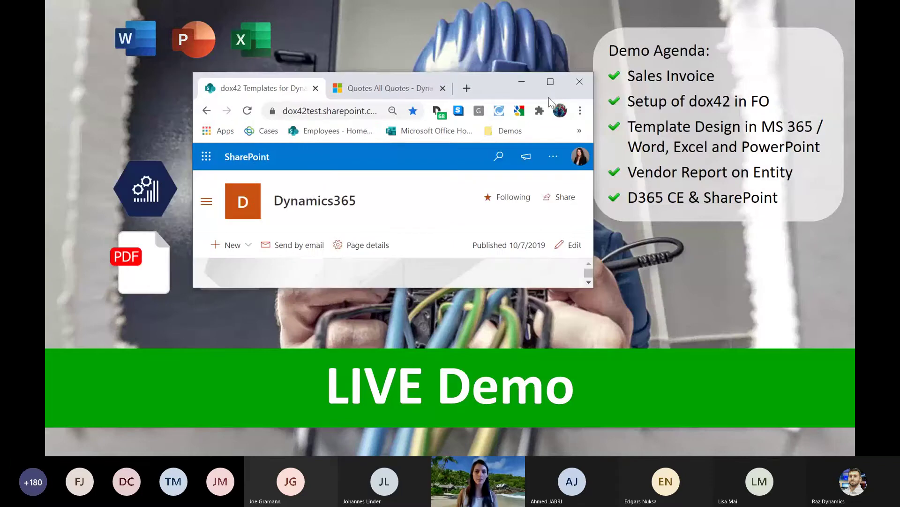
Open the FO_Templates library maximized and bring up the actions menu for SalesInvoice_EN.docx.
click(551, 82)
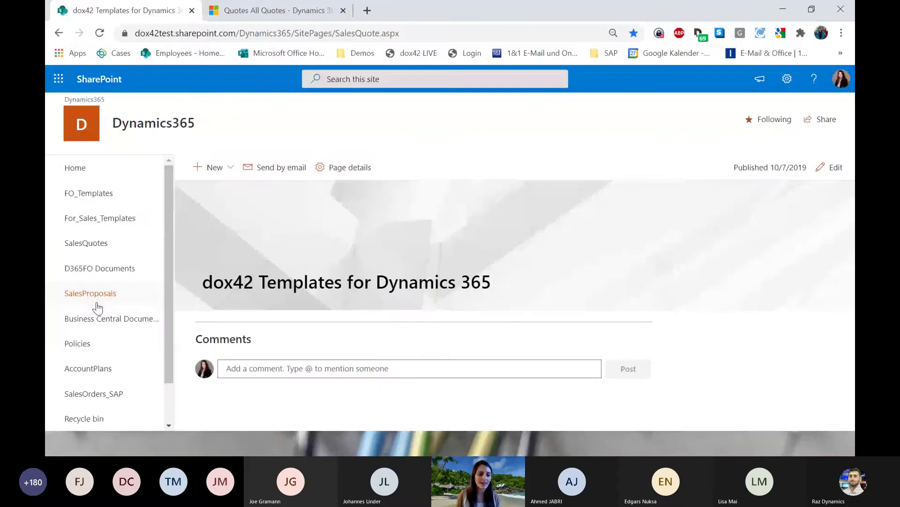
click(103, 199)
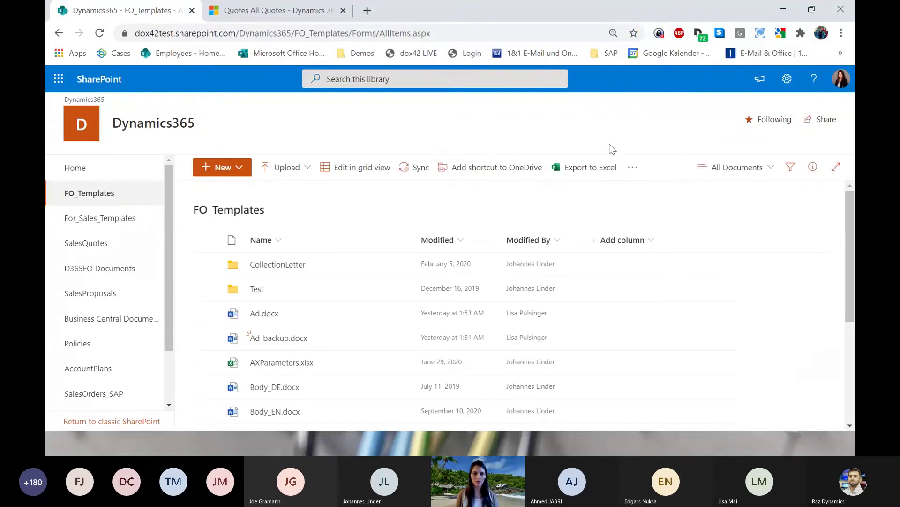
click(782, 9)
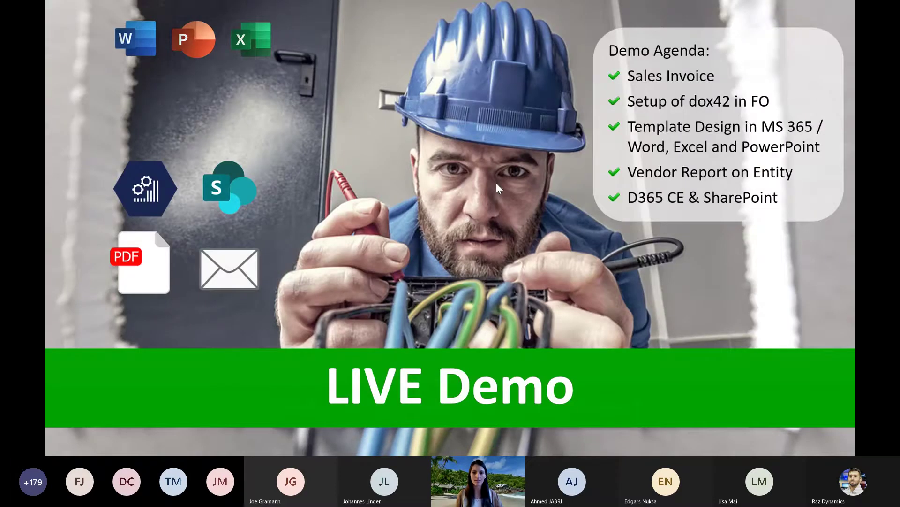
key(alt+Tab)
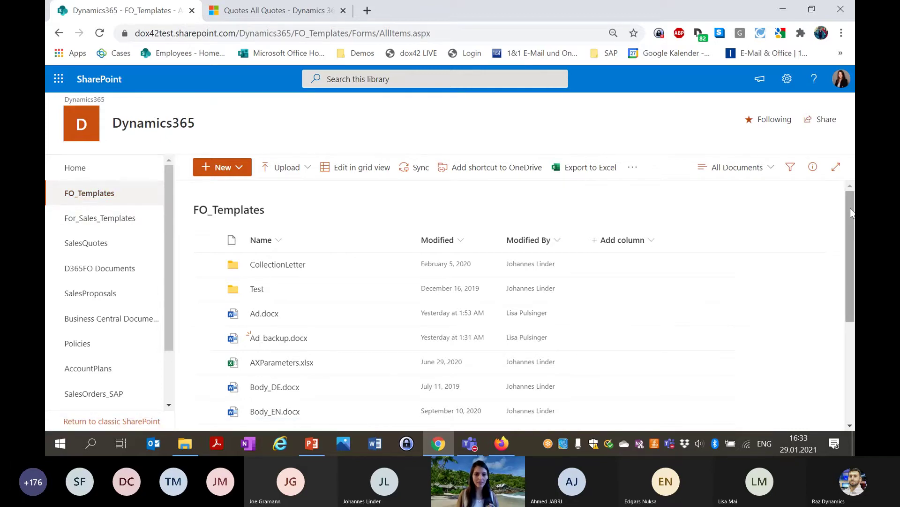
drag(852, 212, 849, 316)
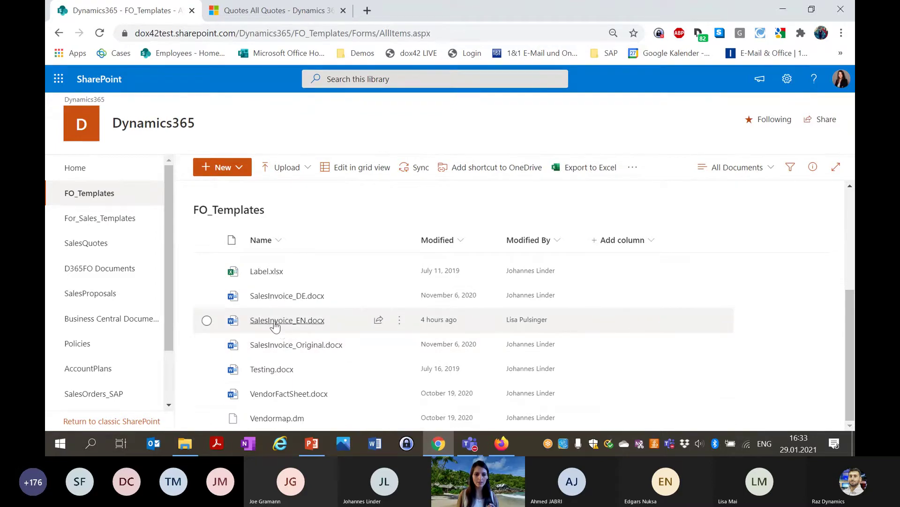
mouse_move(275, 325)
click(399, 324)
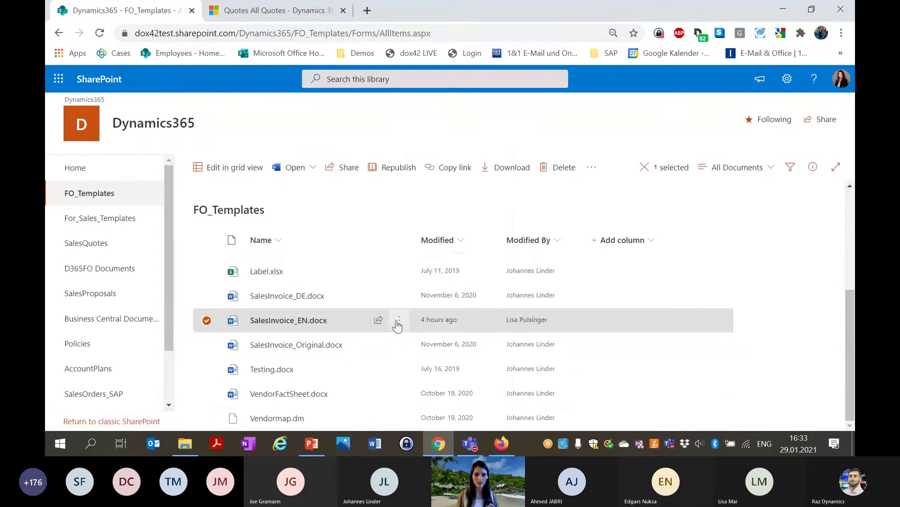
Open SalesInvoice_EN.docx in the Word desktop app, accepting the browser and security prompts.
mouse_move(465, 114)
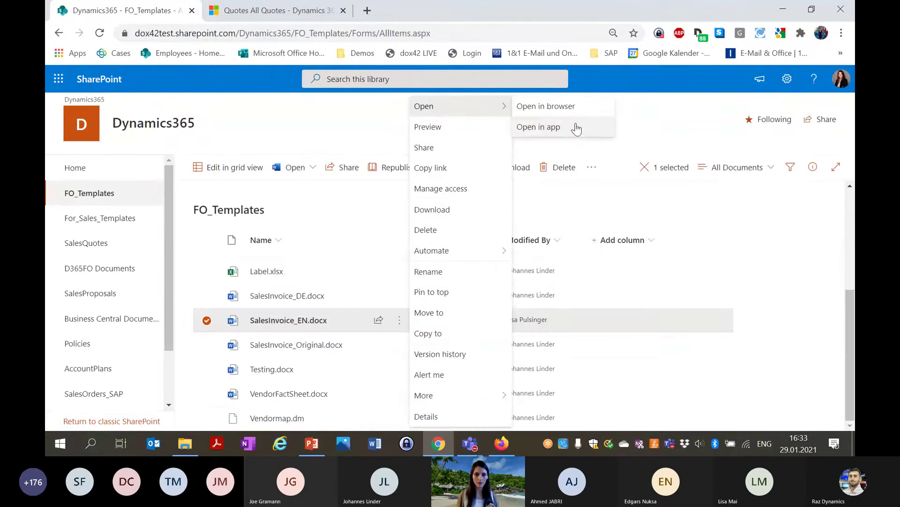
click(544, 126)
click(522, 141)
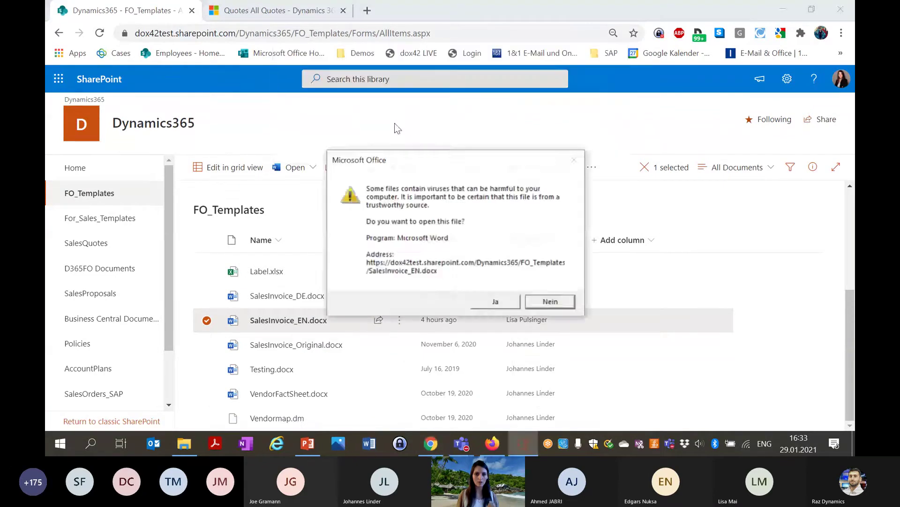
click(495, 301)
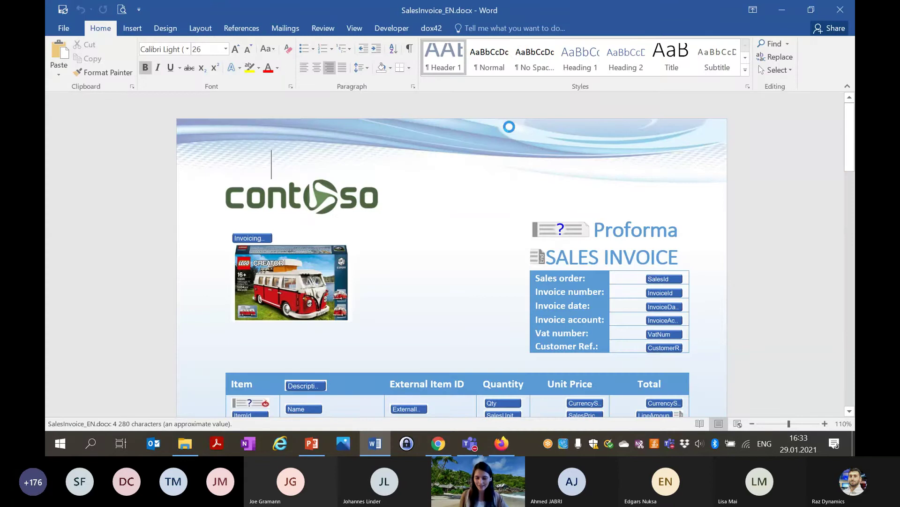
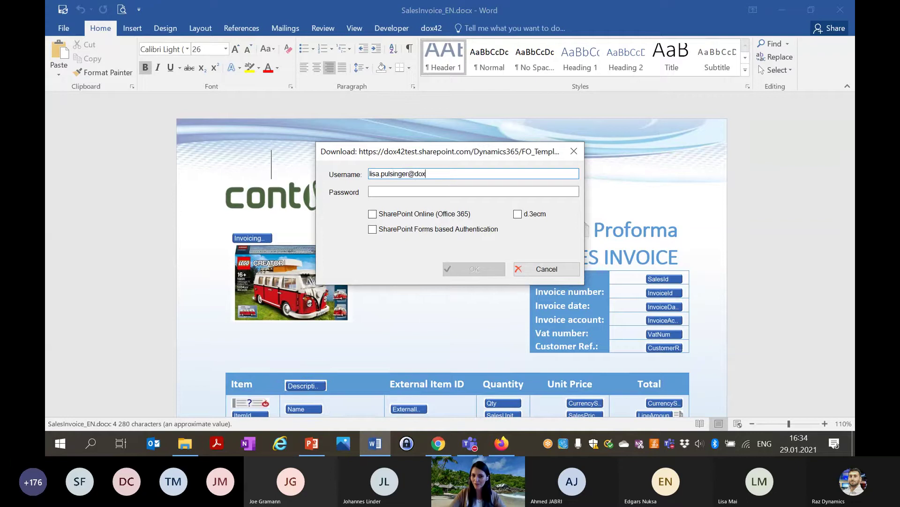
Sign in to the Download dialog with the user's e-mail address and password.
key(Tab)
text(*****)
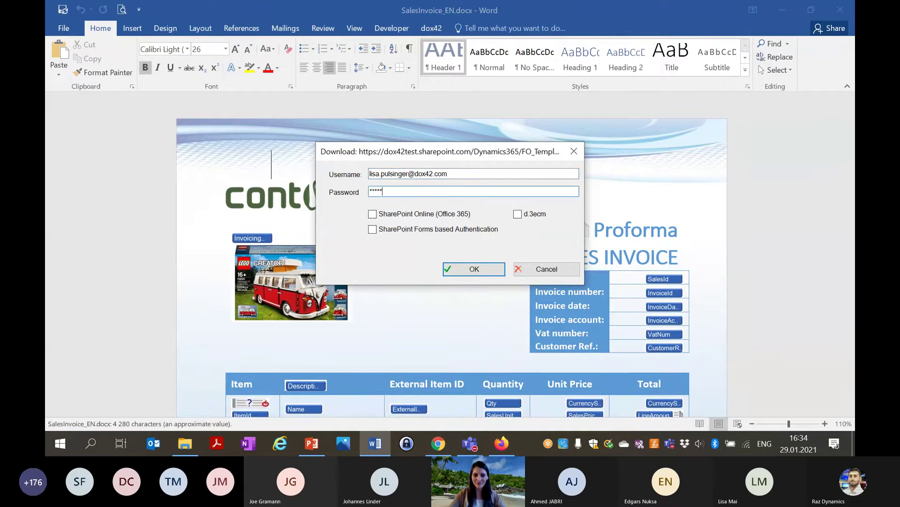
text(****)
click(469, 269)
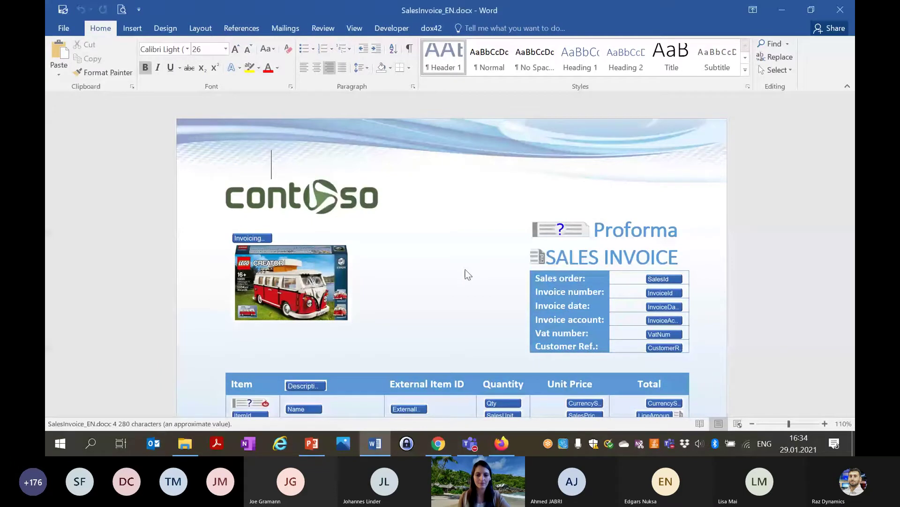
Zoom the invoice template to 80% and select the Invoicing field to show the dox42 Data Fields pane.
click(752, 428)
click(752, 425)
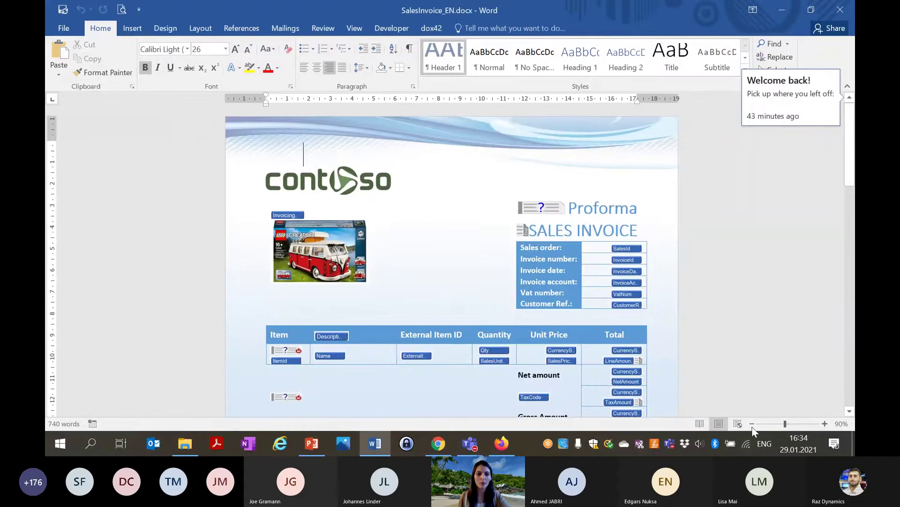
click(752, 424)
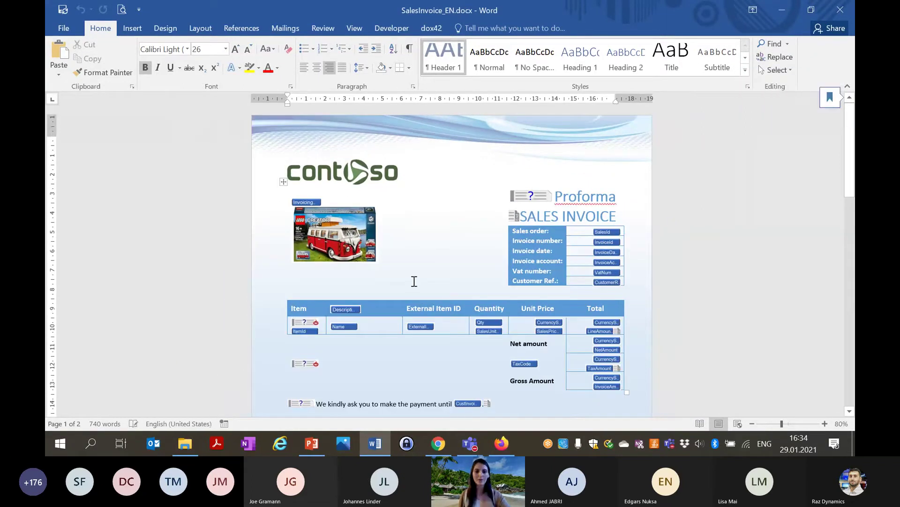
click(417, 264)
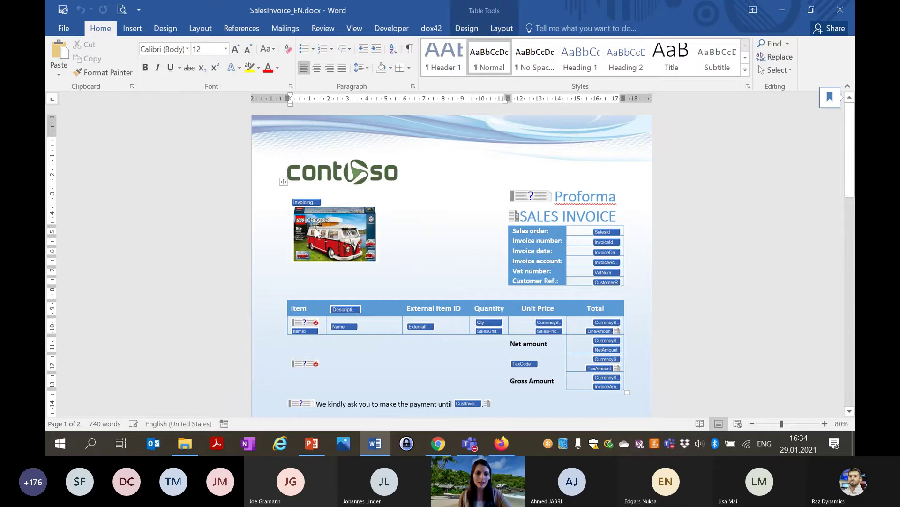
click(309, 203)
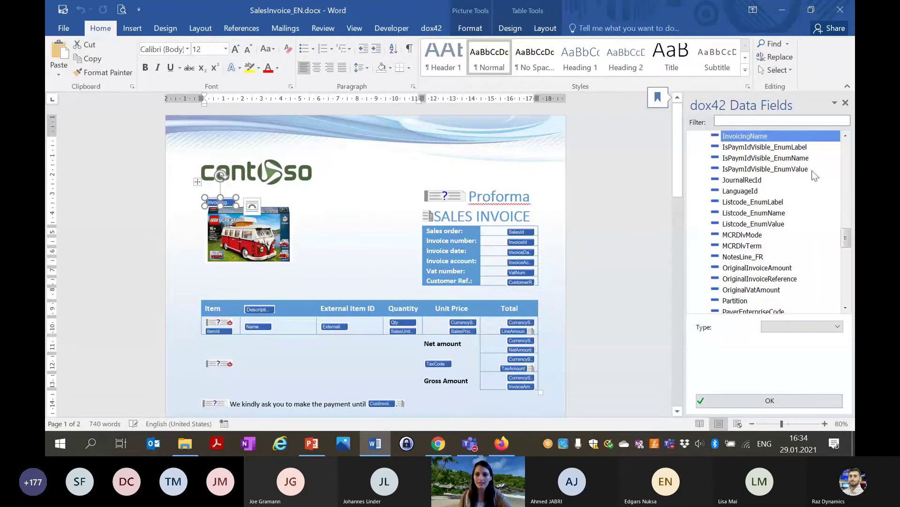
Browse the Data Fields pane, collapse SalesInvoice, and delete the LEGO van picture under Invoicing.
drag(848, 240, 847, 236)
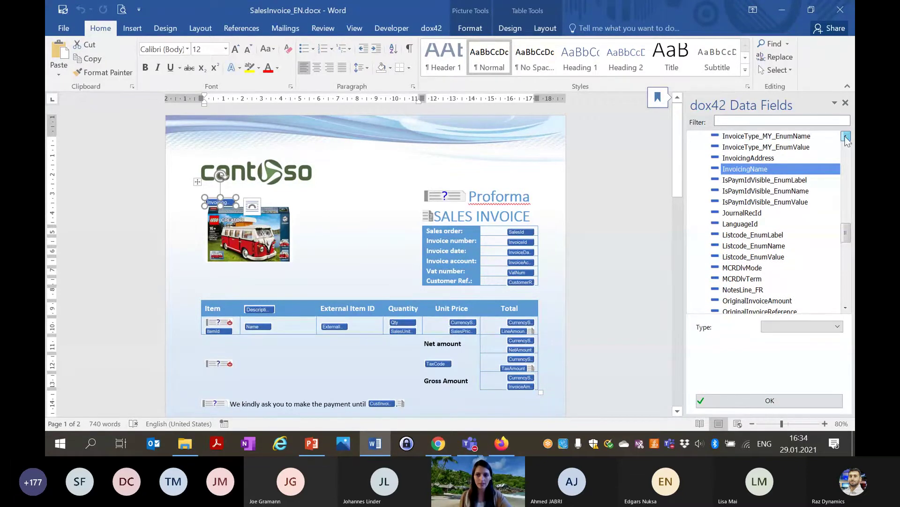
click(847, 137)
click(847, 190)
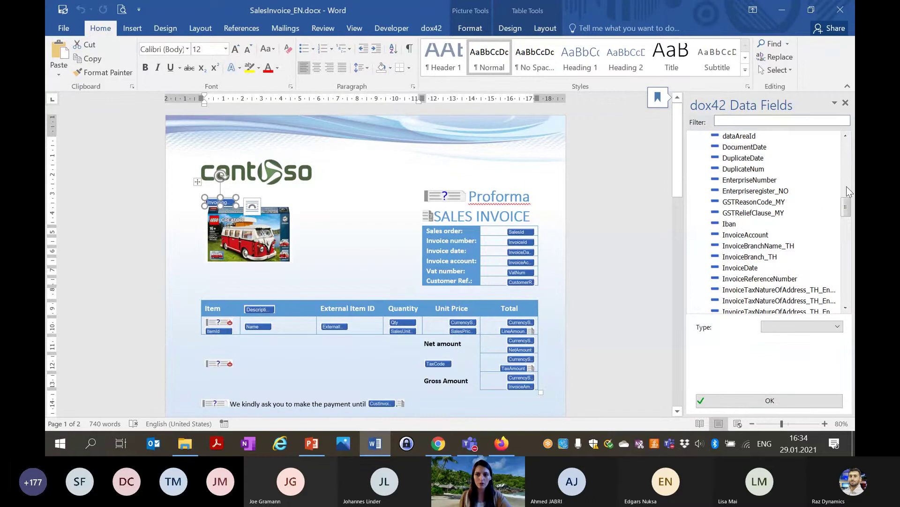
scroll(847, 190, up, 10)
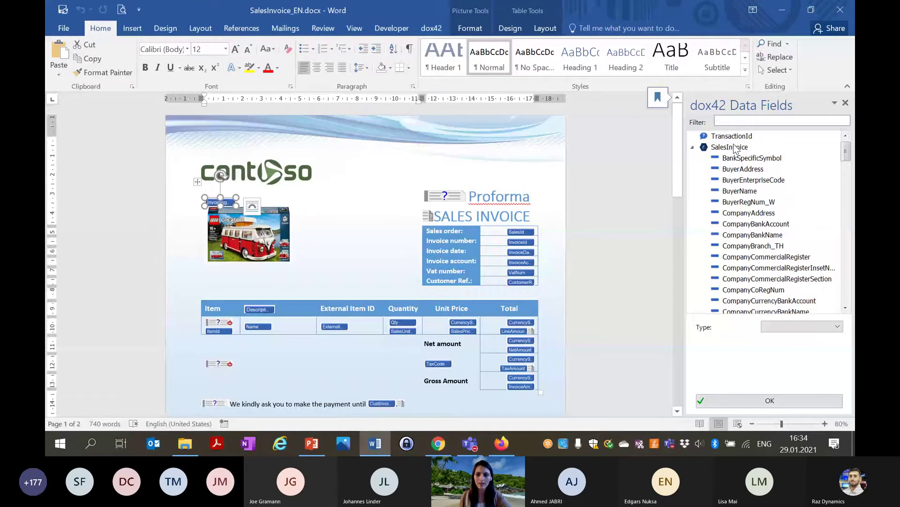
click(520, 272)
drag(846, 281, 847, 143)
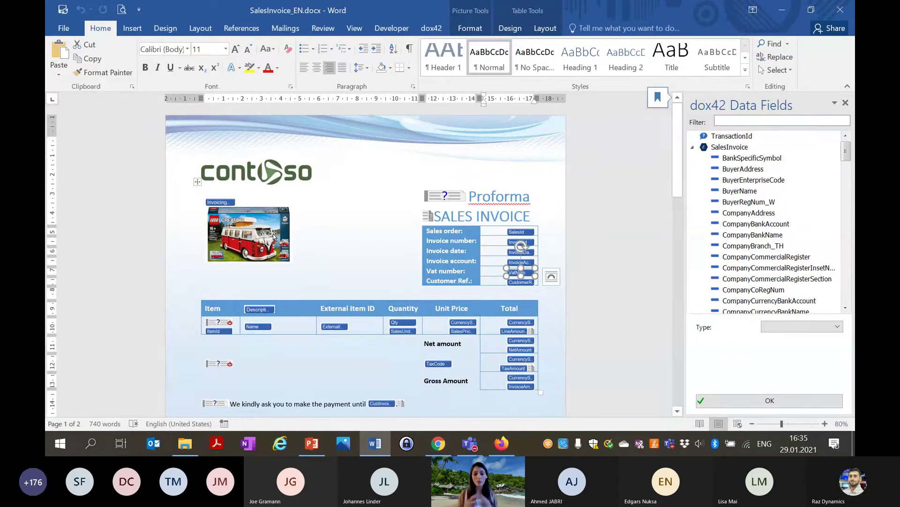
click(692, 148)
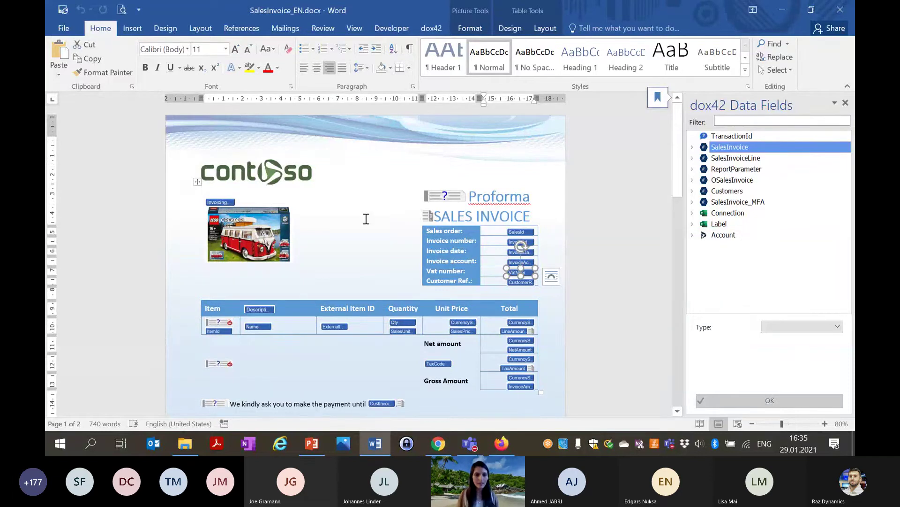
click(265, 224)
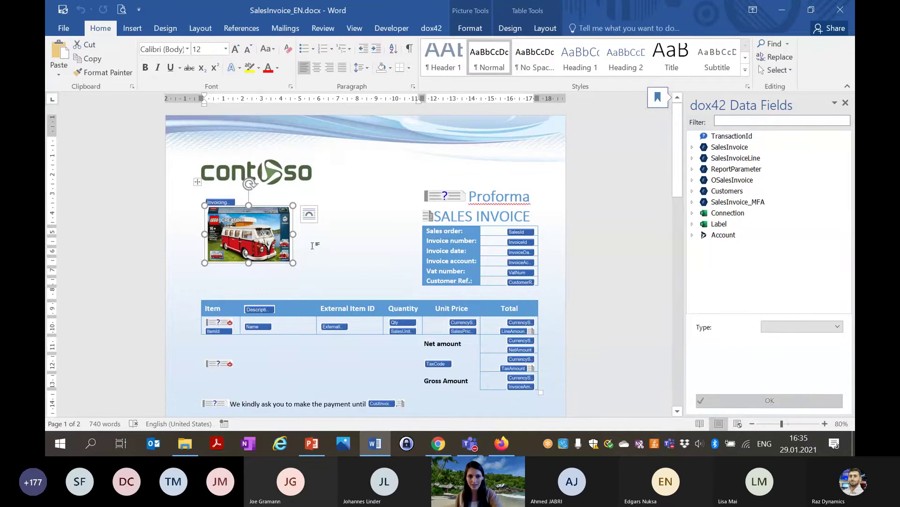
key(Delete)
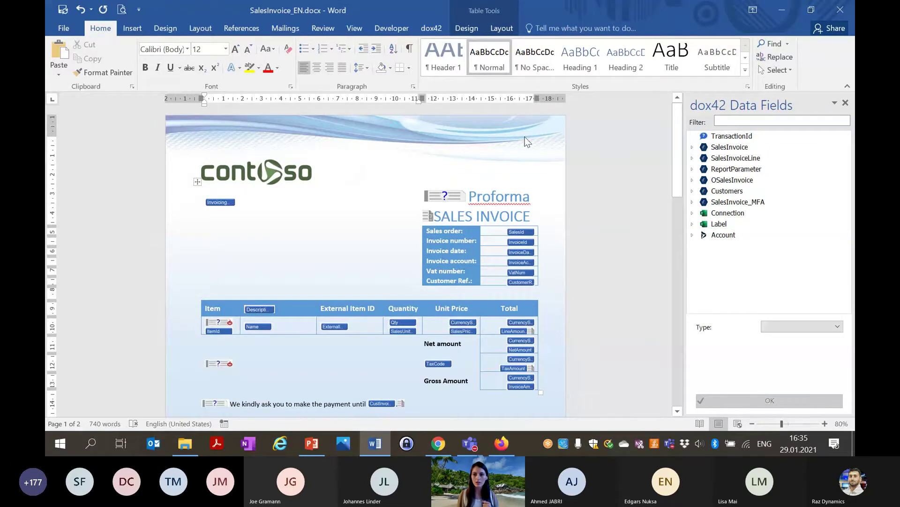
Filter the dox42 data fields for 'address' and insert InvoicingAddress below the invoicing name field.
click(227, 201)
drag(849, 236, 848, 151)
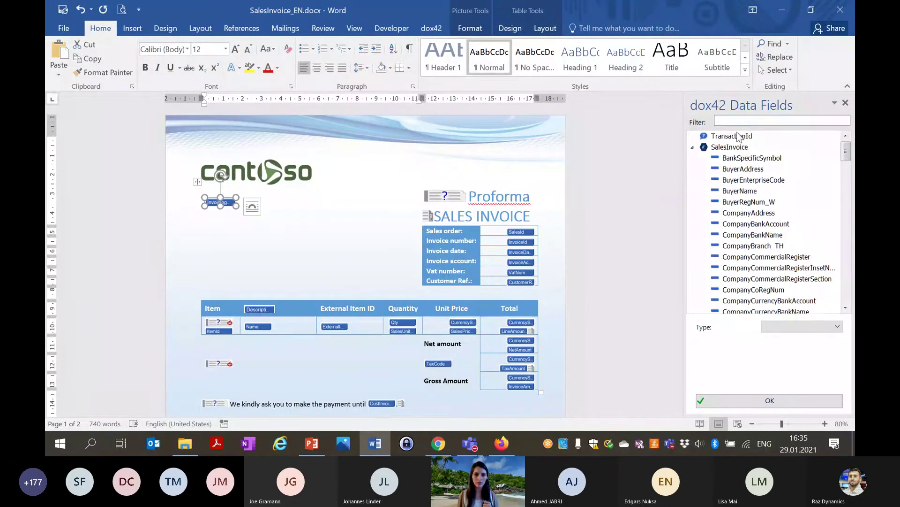
click(217, 214)
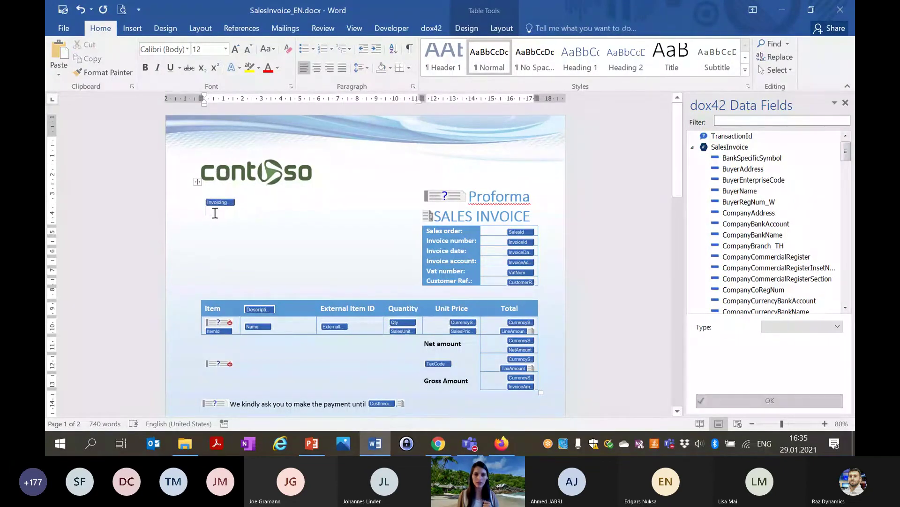
click(751, 121)
text(add)
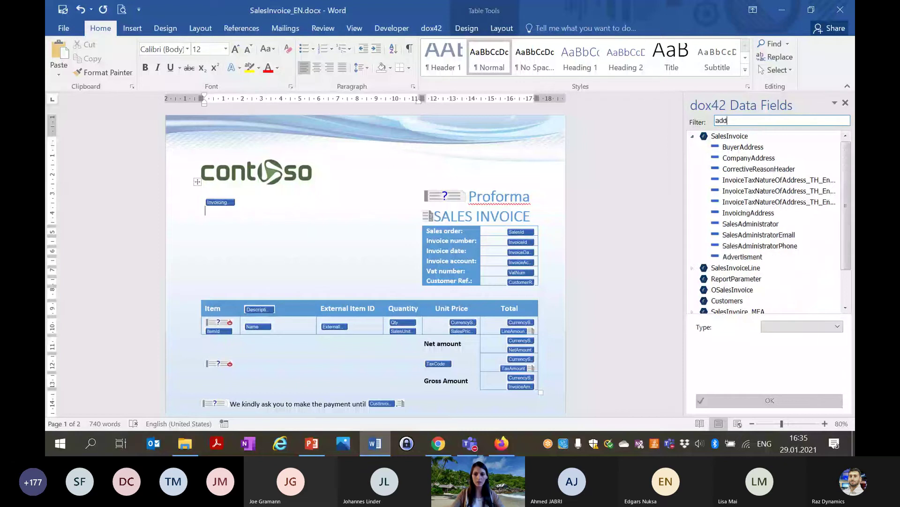
text(ress)
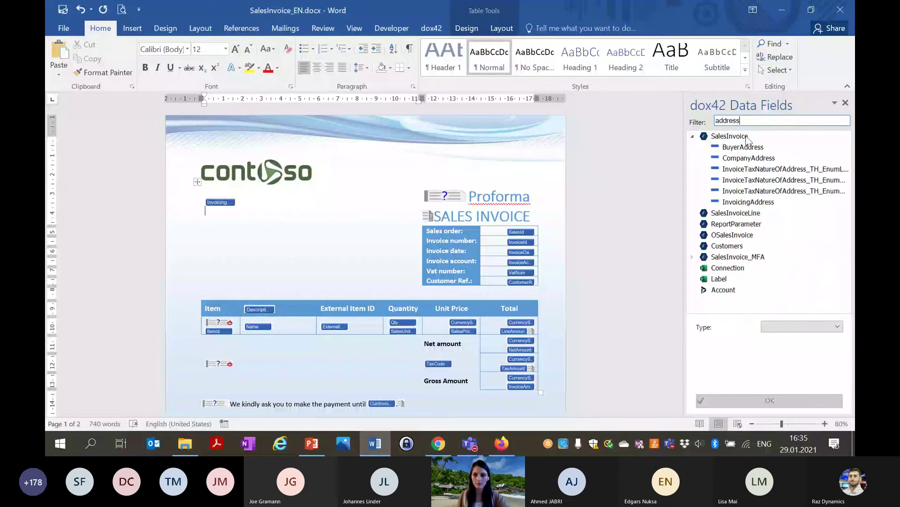
double_click(748, 201)
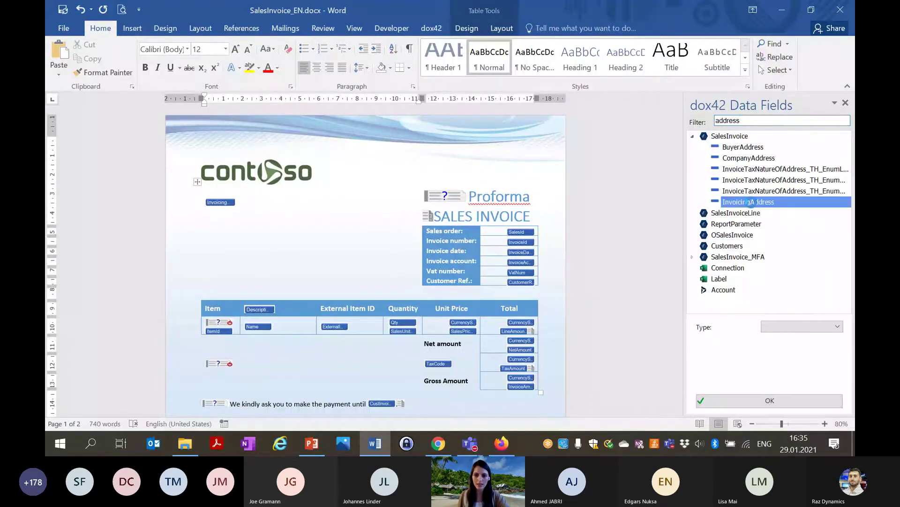
Make both Invoicing name and InvoicingAddress fields bold.
click(280, 235)
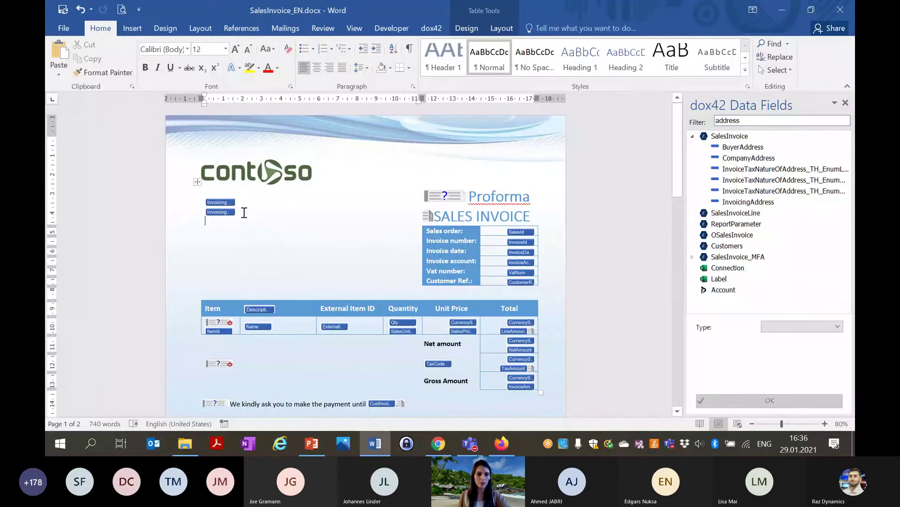
key(Up)
key(Up)
click(228, 203)
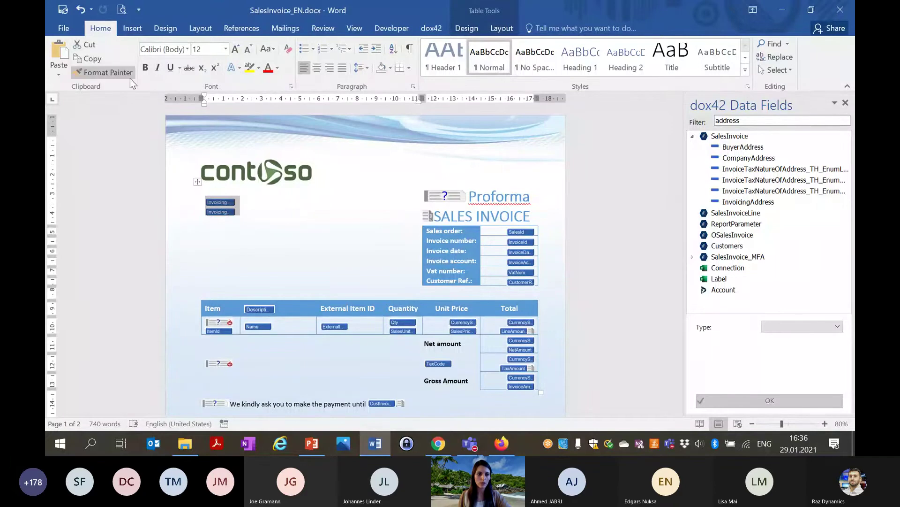
click(142, 69)
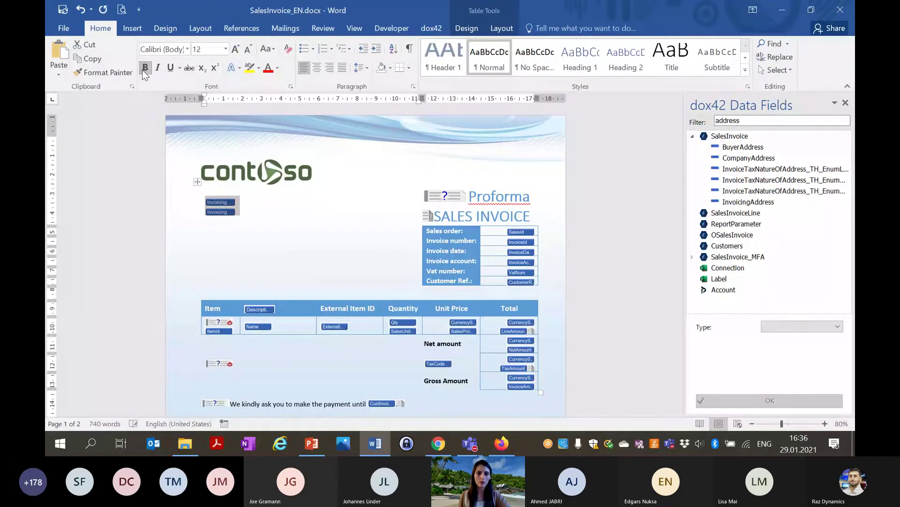
key(Right)
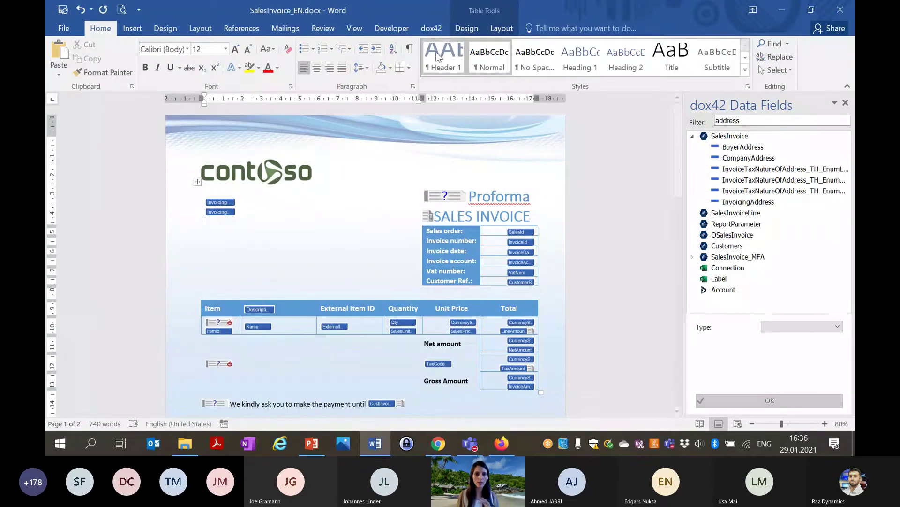
Generate the invoice with dox42, saving the template first and accepting the suggested TransactionId.
click(434, 31)
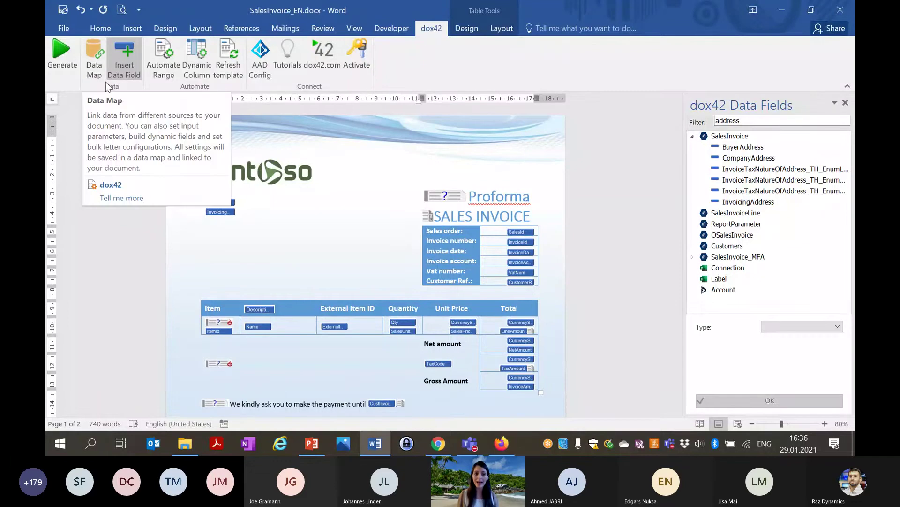
click(69, 70)
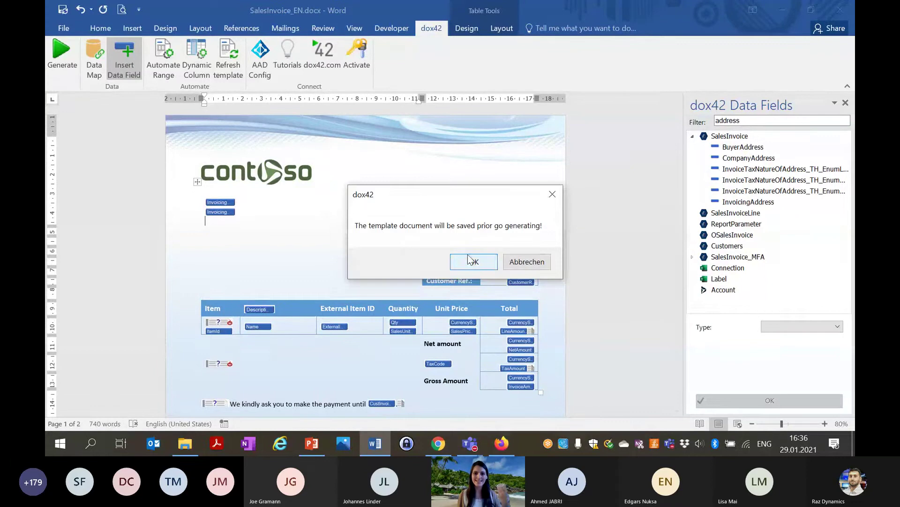
click(471, 260)
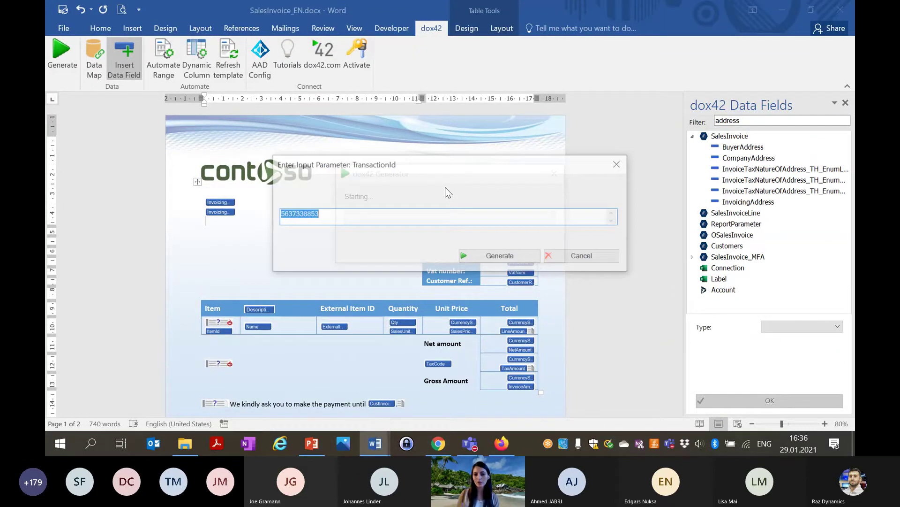
click(500, 257)
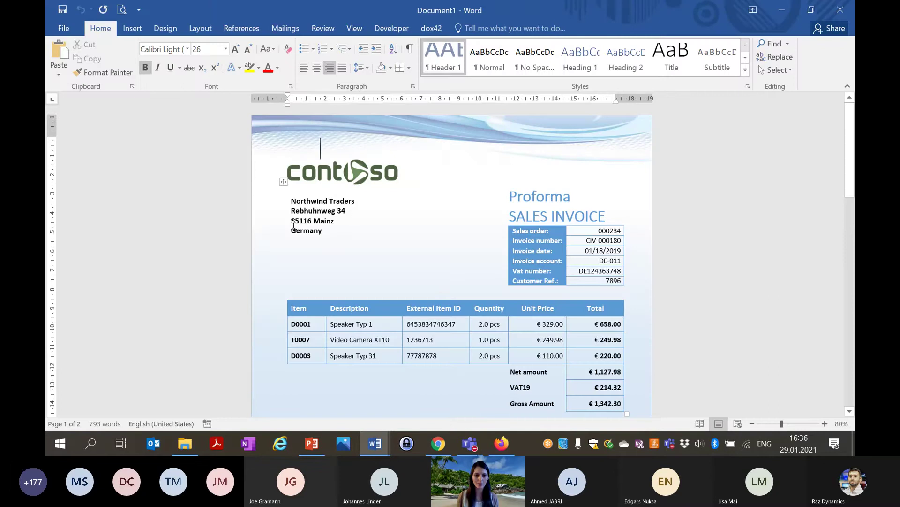
Tile the two Word documents side by side and close the dox42 Data Fields pane.
click(355, 28)
click(592, 37)
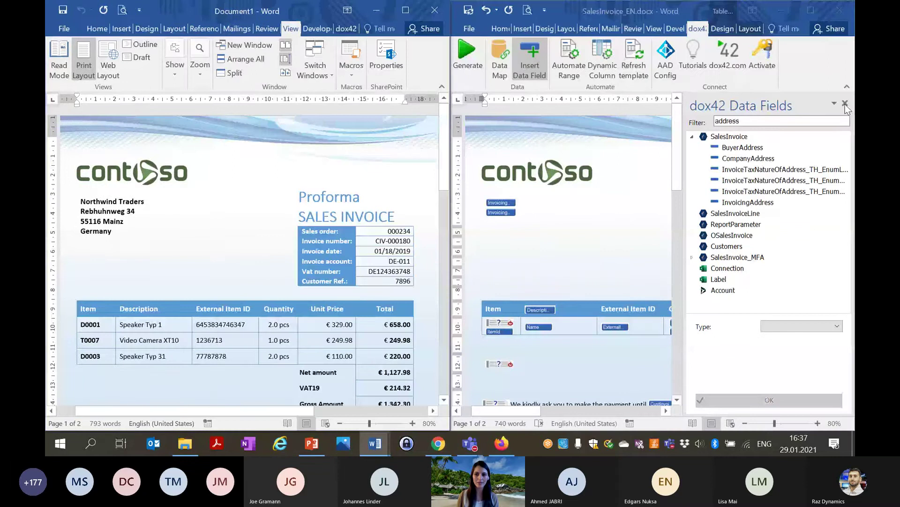
click(845, 104)
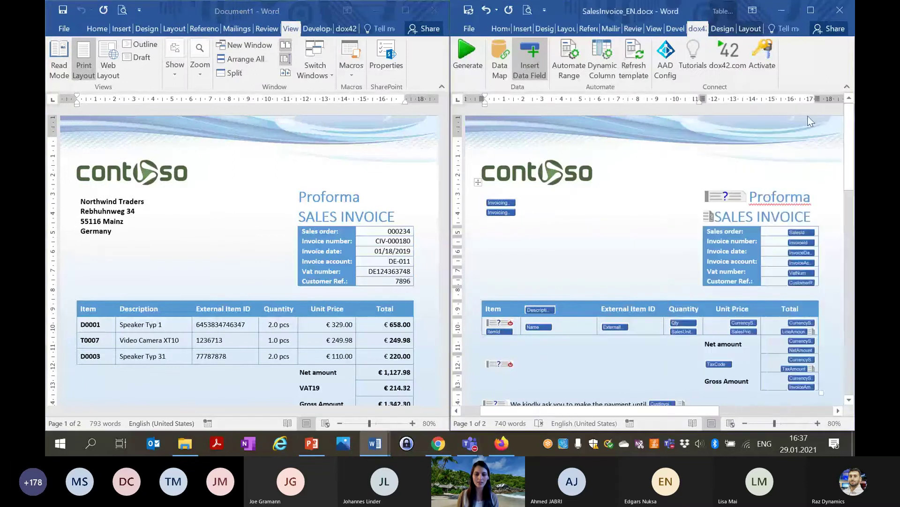
Open the Automate Range settings of the item row, which repeats over SalesInvoiceLine where Name <> "".
click(484, 225)
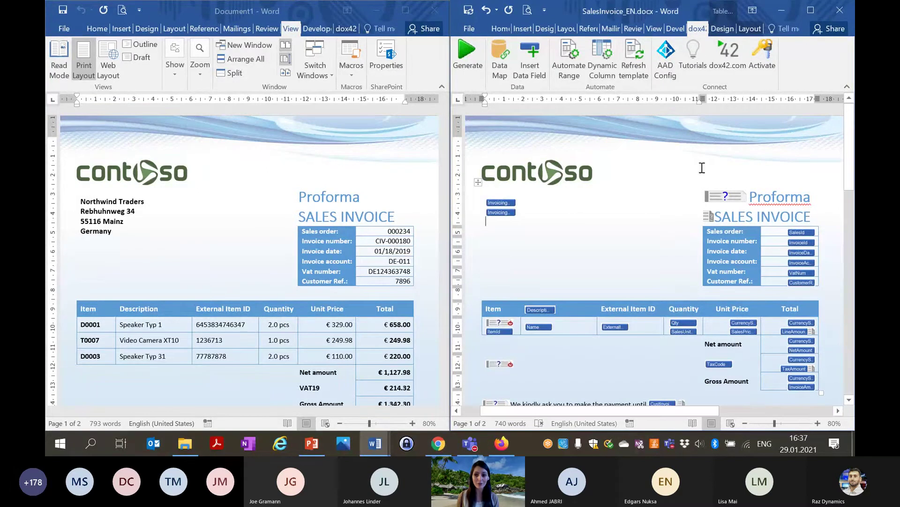
drag(852, 151, 851, 161)
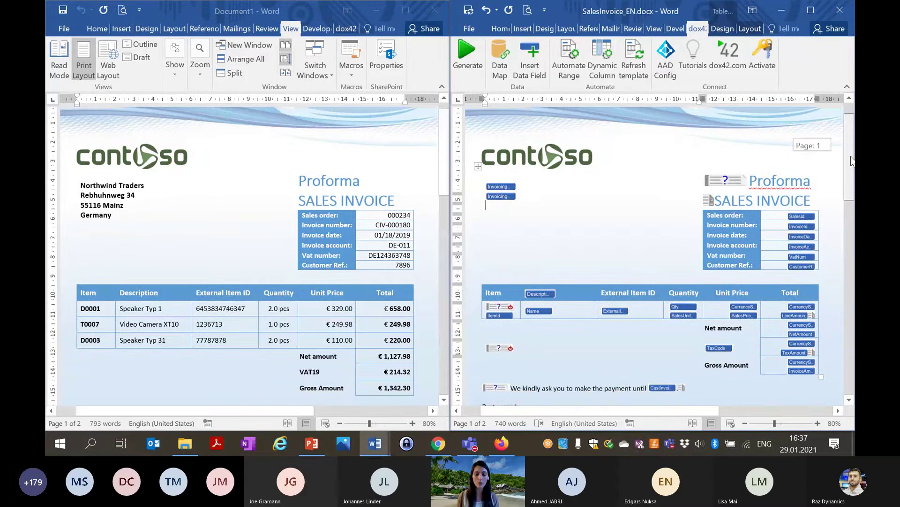
drag(852, 160, 852, 193)
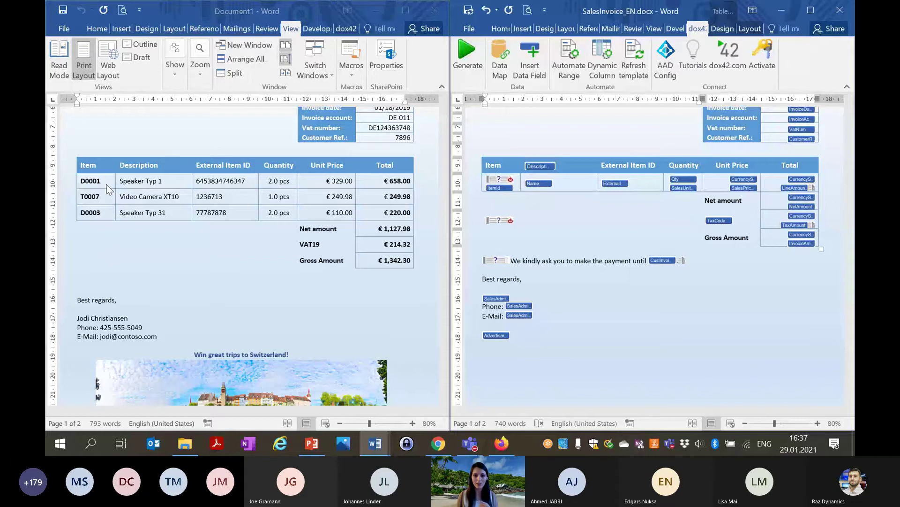
click(542, 185)
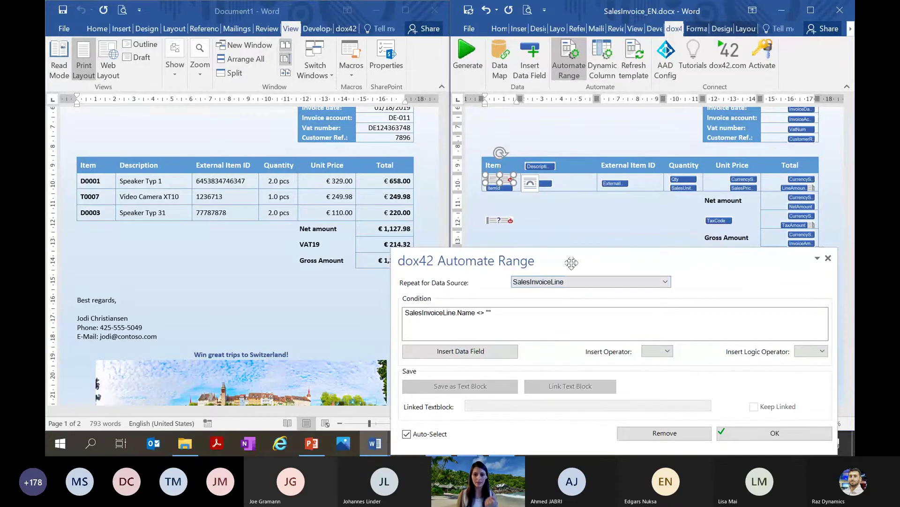
Review the TaxCode <> "" condition on the block below the item row, then close Automate Range.
drag(571, 263, 537, 286)
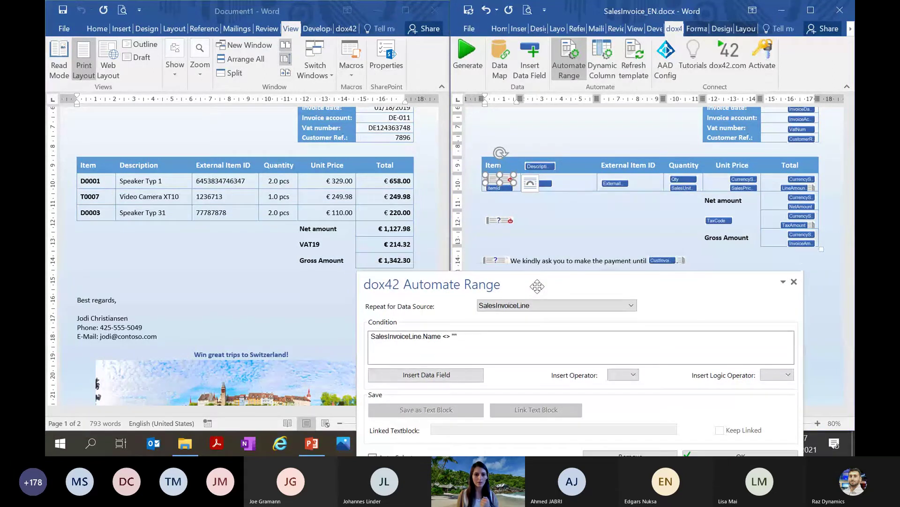
click(495, 222)
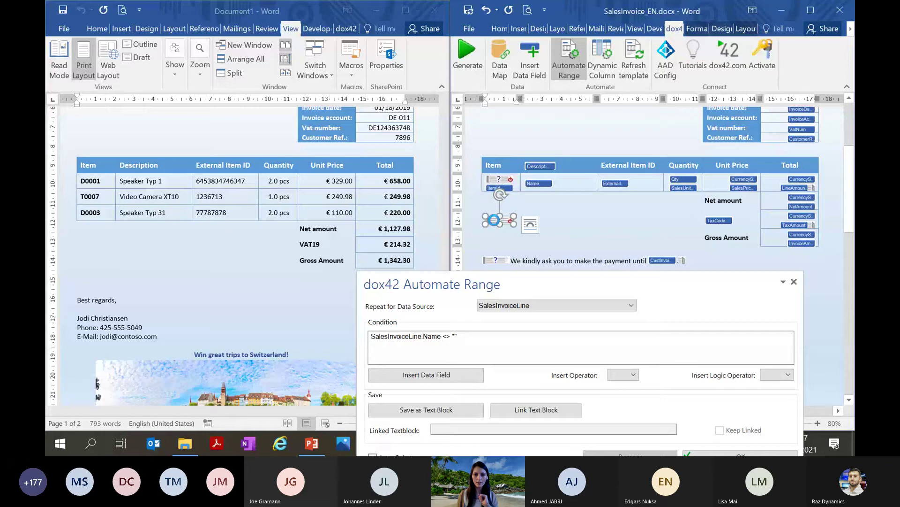
click(495, 220)
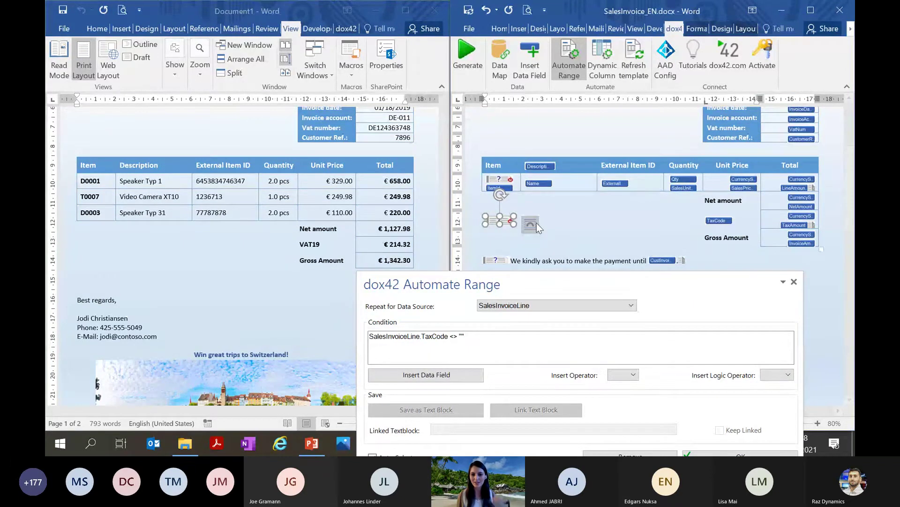
click(794, 281)
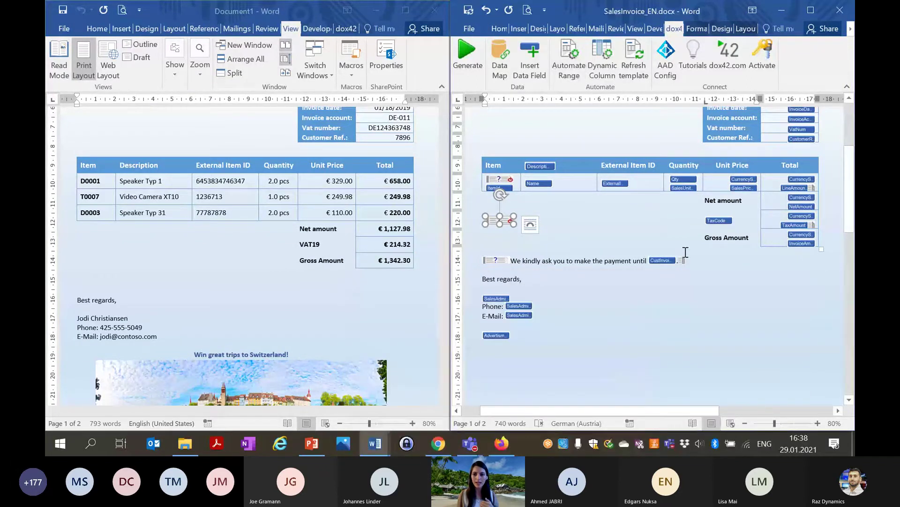
click(800, 244)
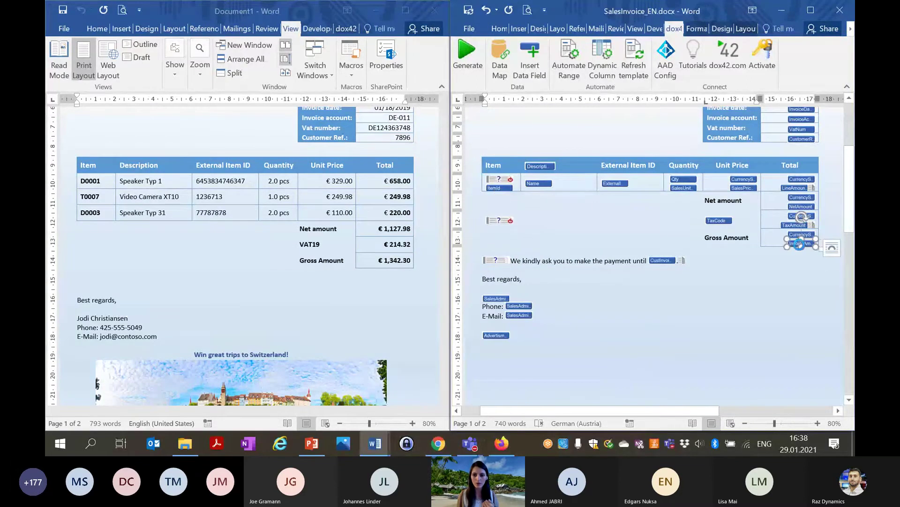
double_click(800, 244)
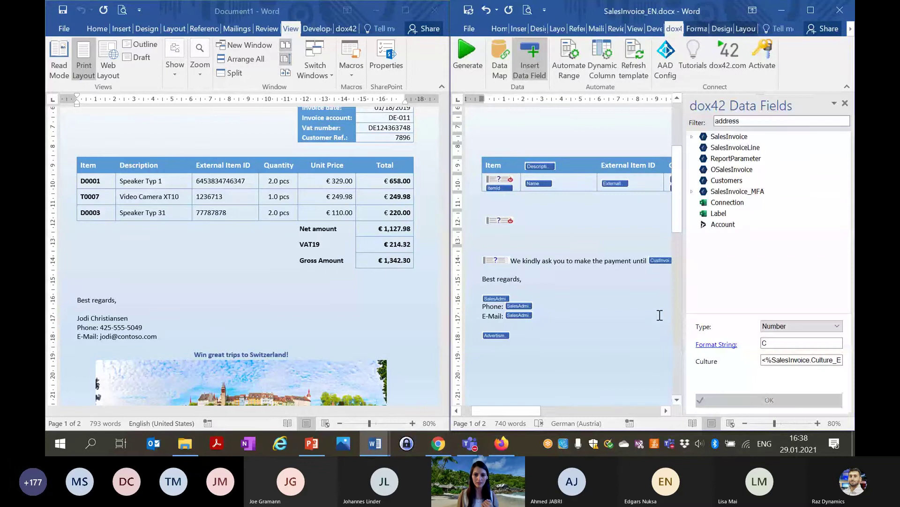
drag(531, 408, 586, 410)
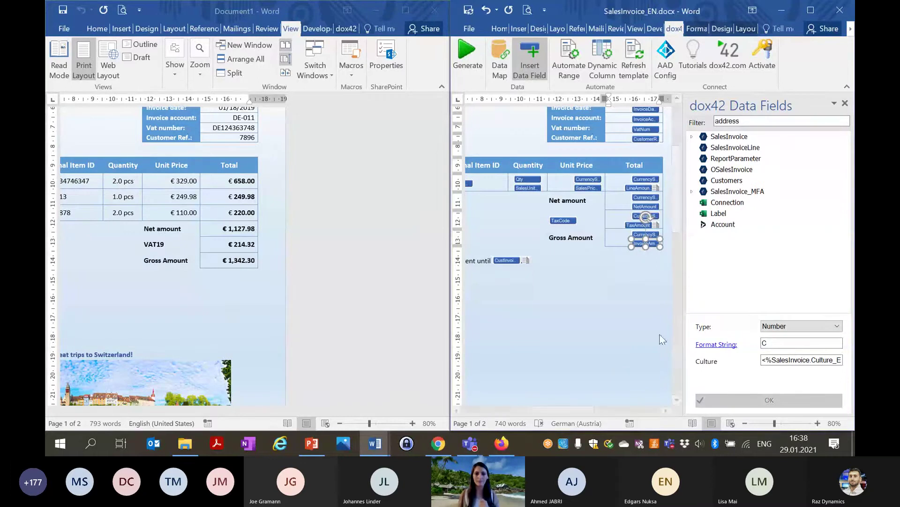
drag(535, 411, 472, 410)
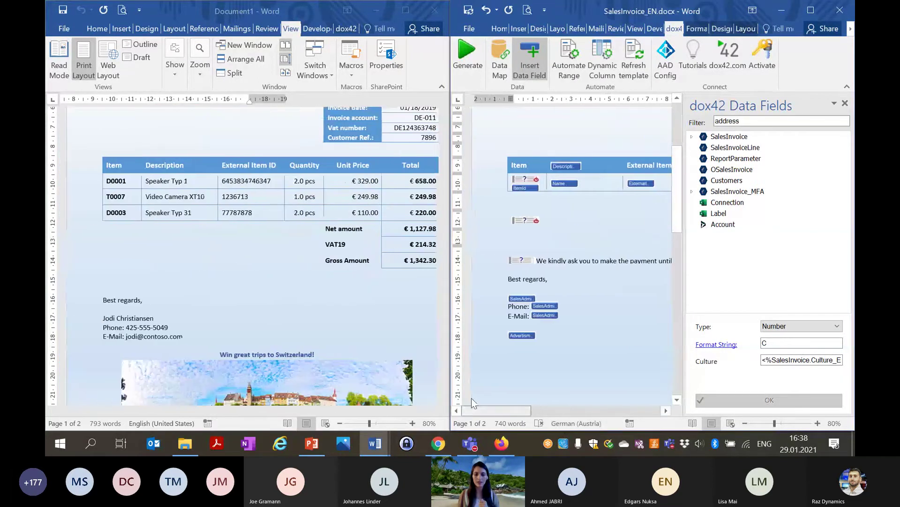
click(845, 104)
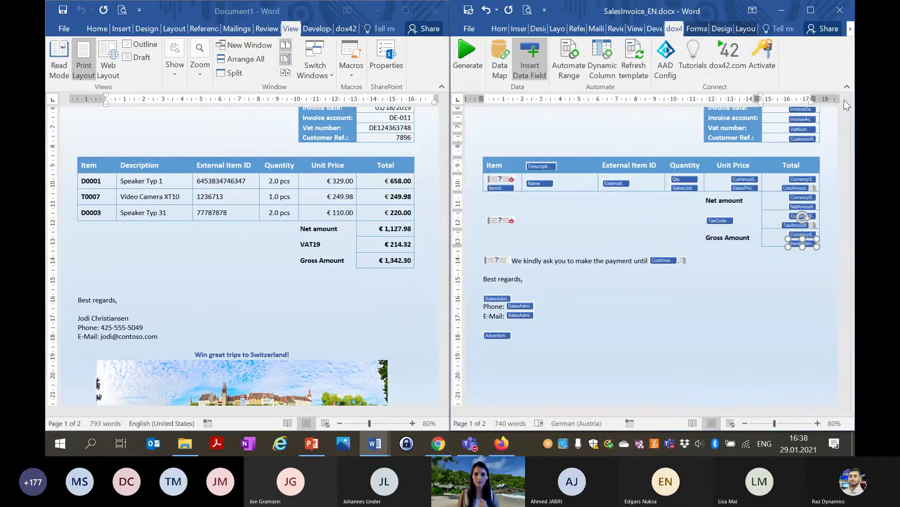
scroll(689, 310, down, 2)
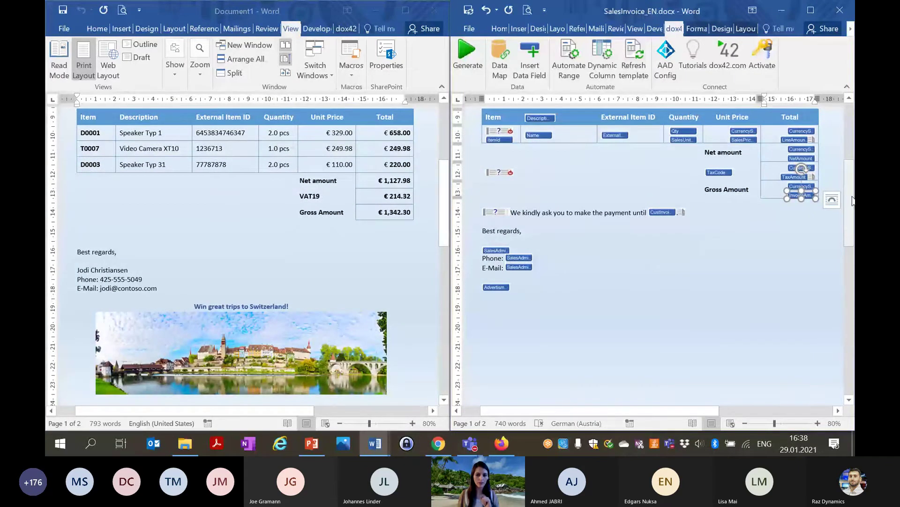
drag(852, 200, 848, 143)
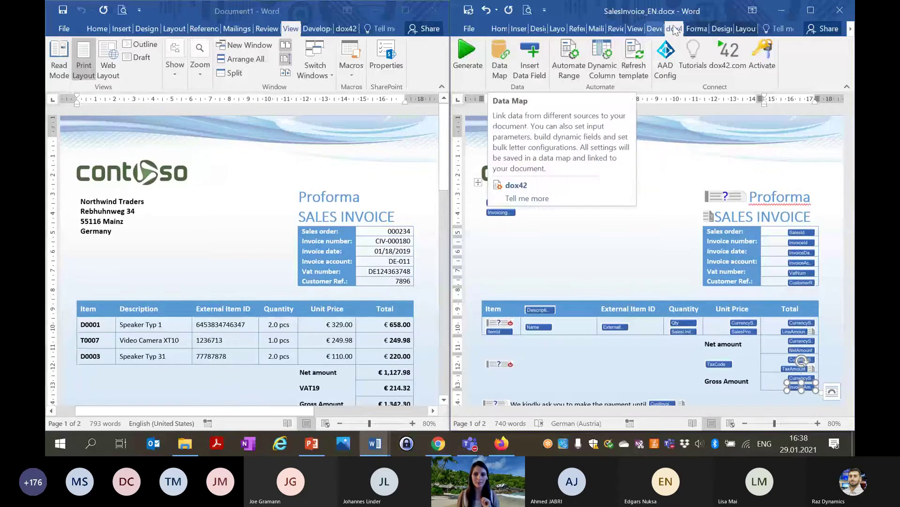
Maximize the template and open the D365FO Report: SalesInvoice source in the dox42 Data Map.
click(818, 15)
click(98, 60)
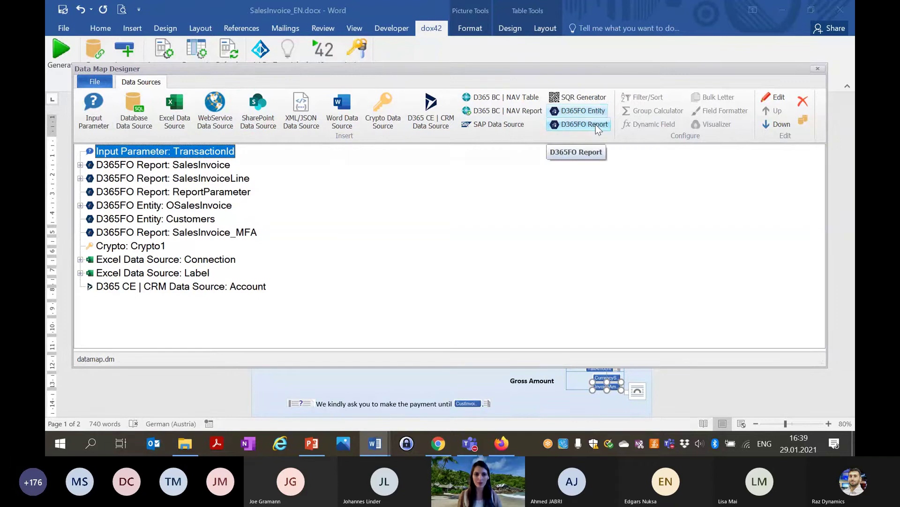
double_click(197, 165)
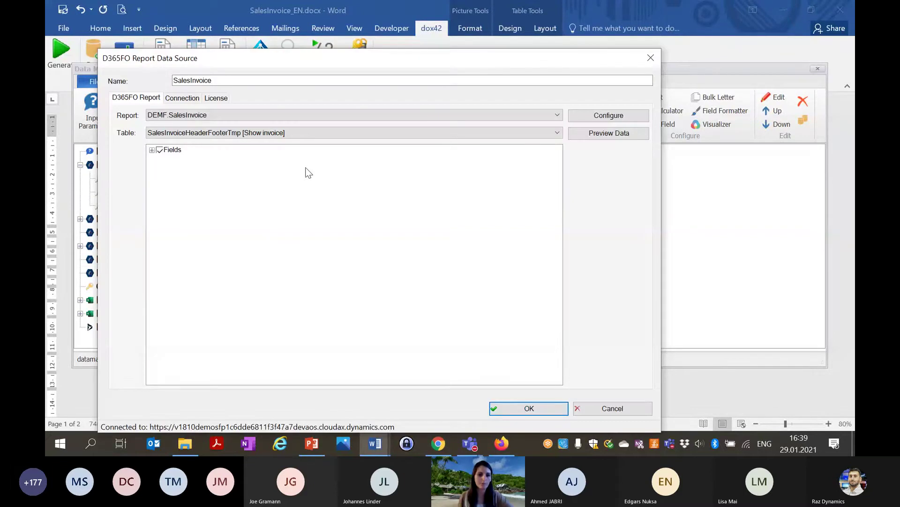
Confirm the source uses user credentials and report DEMF.SalesInvoice, then close its settings.
click(174, 98)
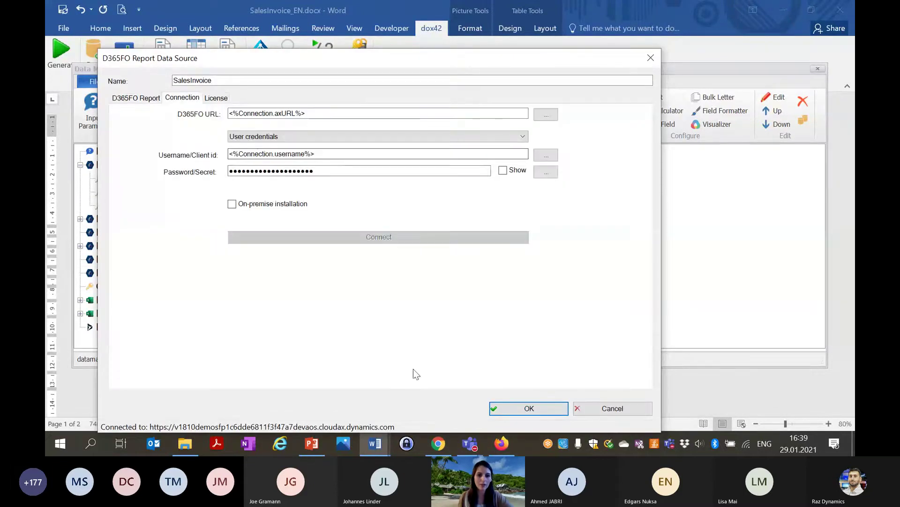
click(449, 140)
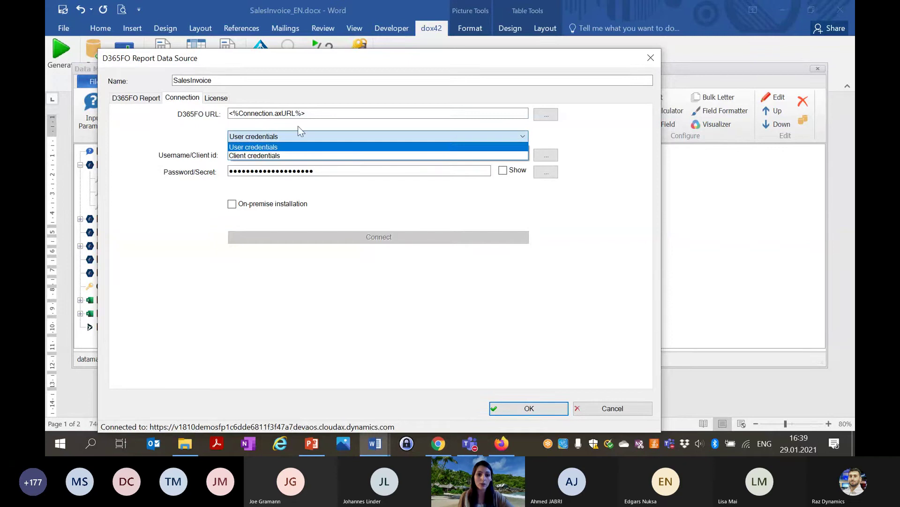
click(156, 141)
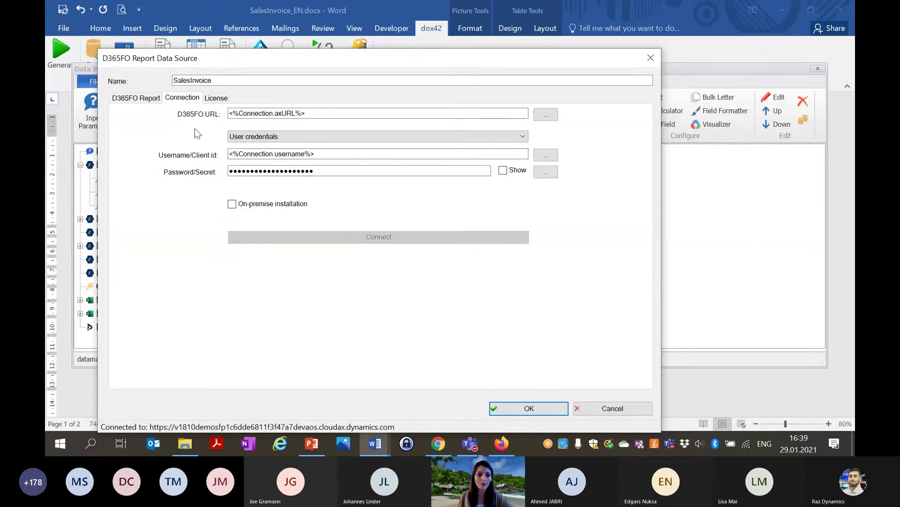
click(140, 103)
click(297, 114)
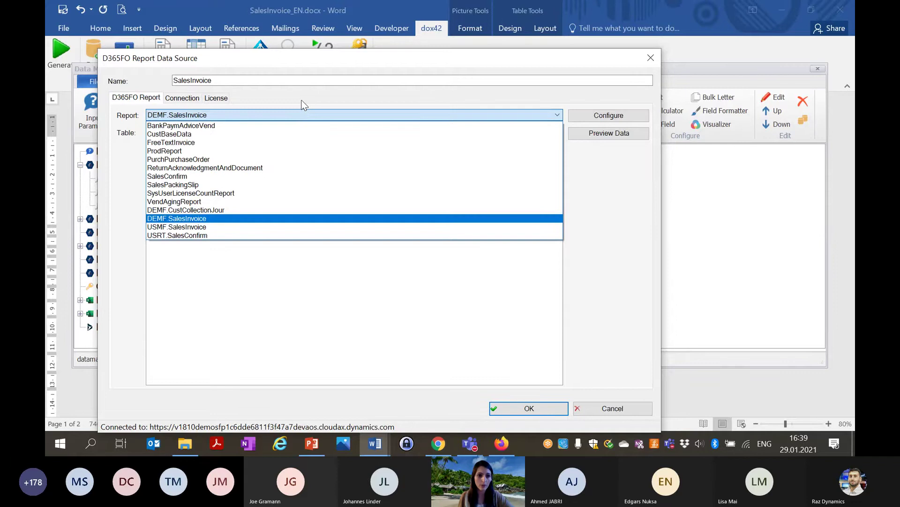
click(323, 117)
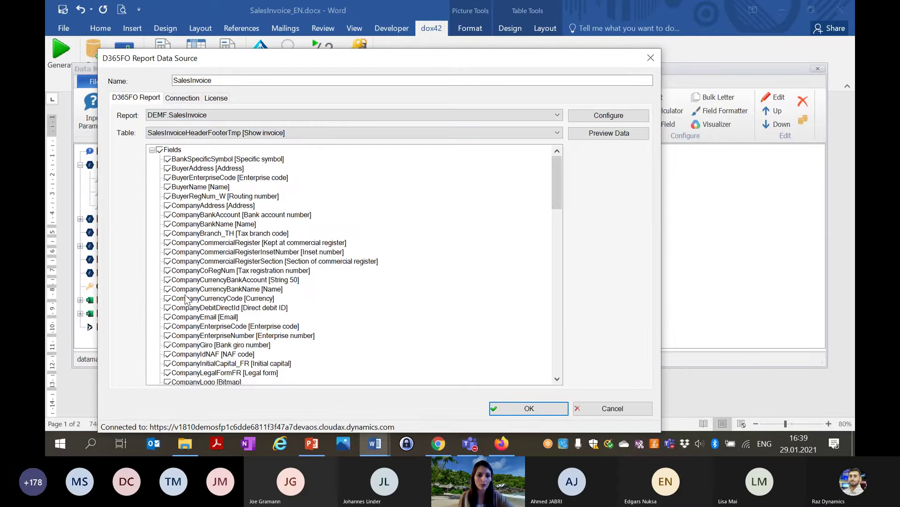
click(650, 58)
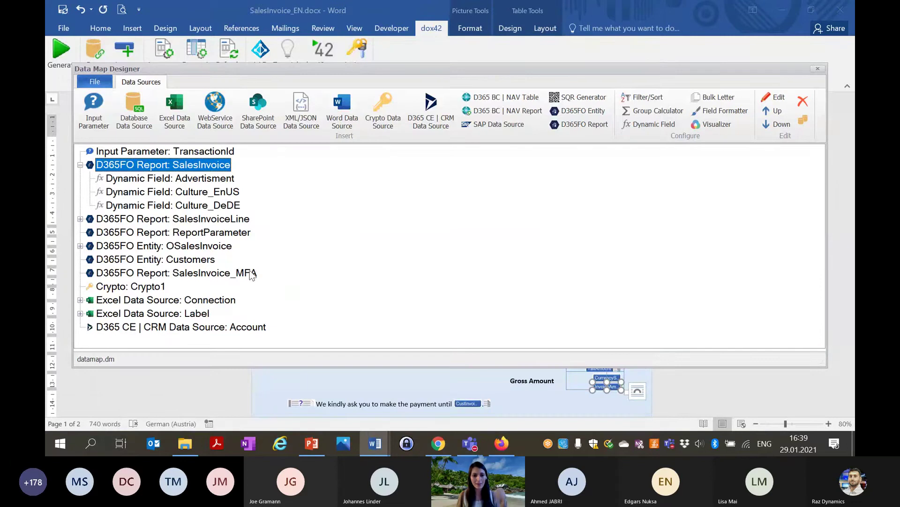
double_click(207, 247)
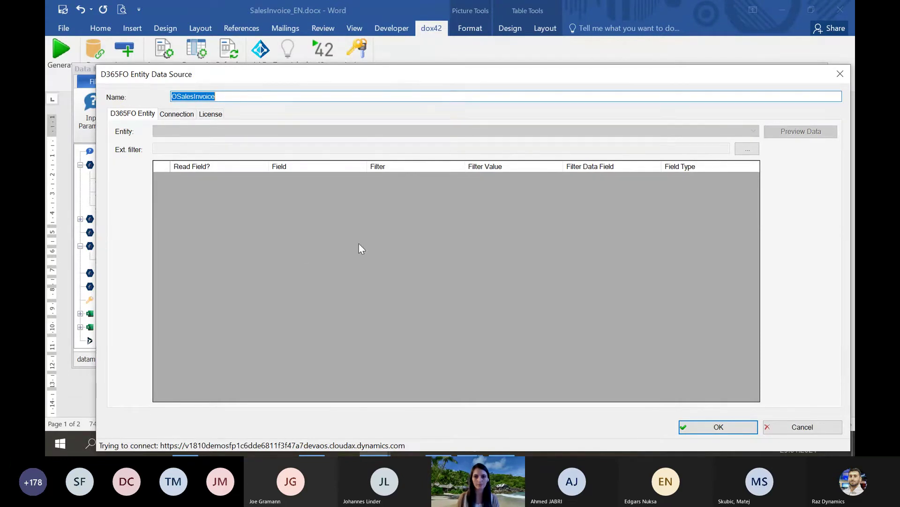
drag(581, 75, 559, 51)
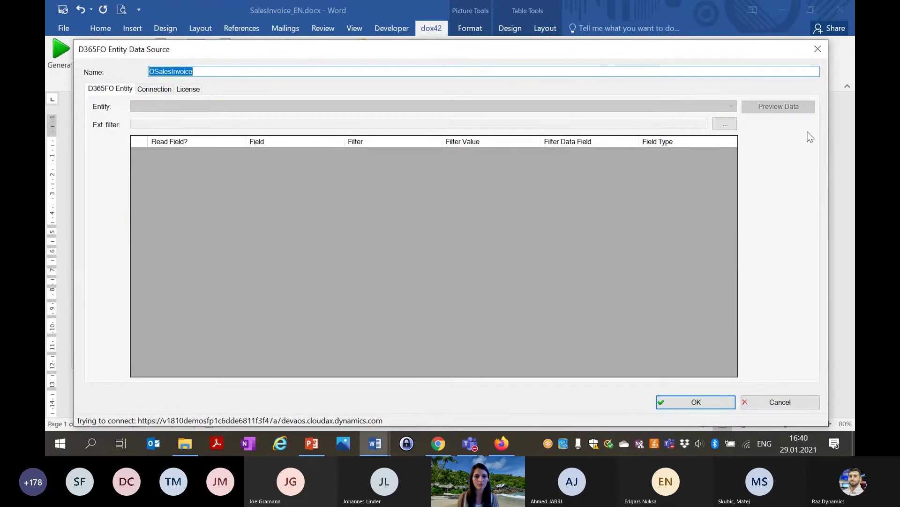
click(814, 57)
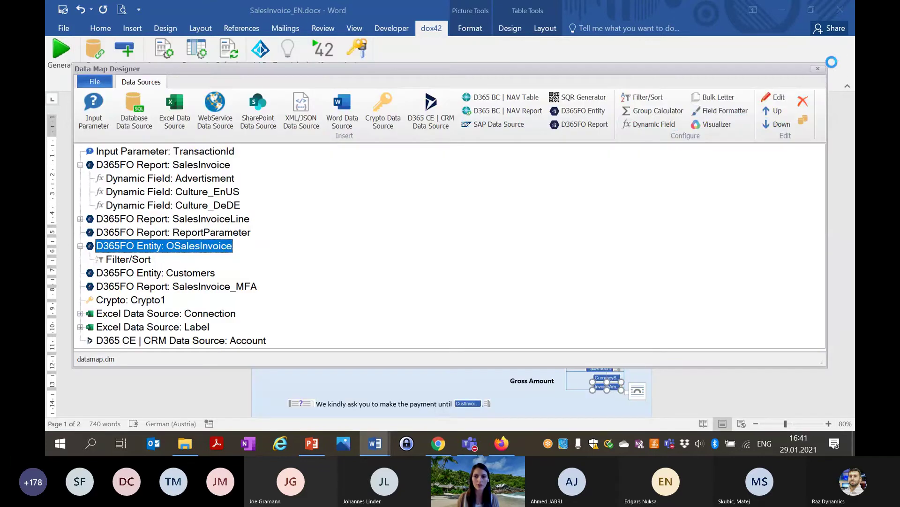
click(818, 70)
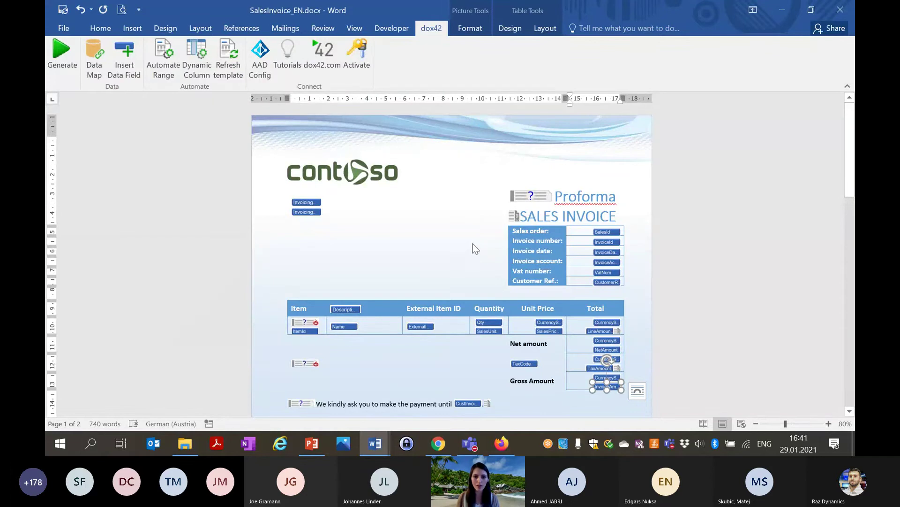
scroll(719, 177, down, 1)
drag(849, 156, 849, 220)
mouse_move(374, 443)
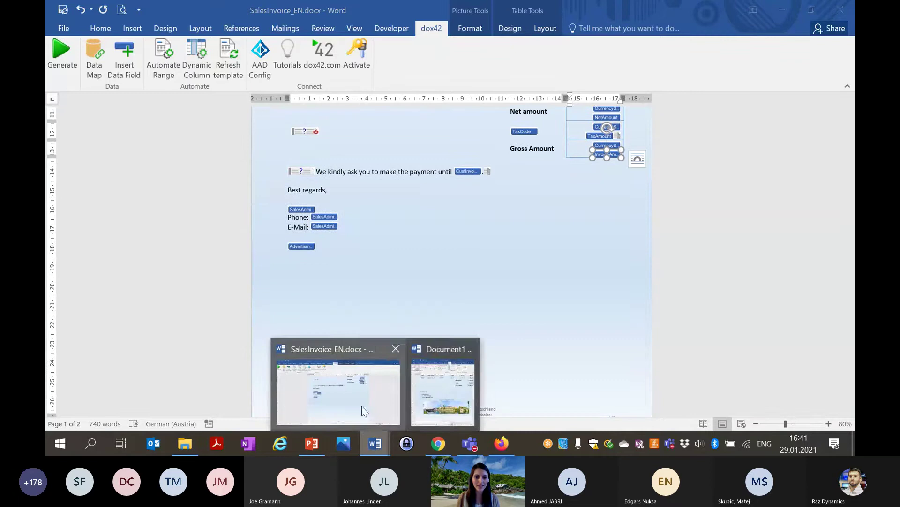
click(440, 395)
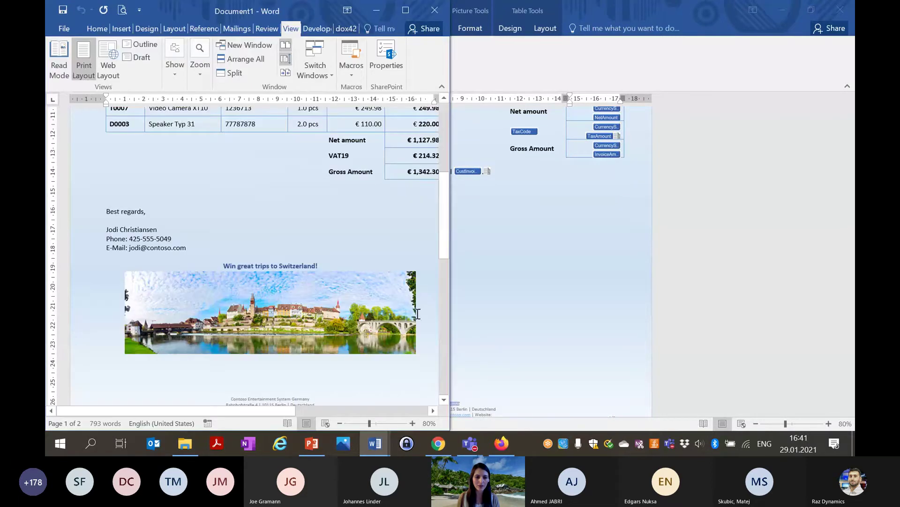
click(815, 9)
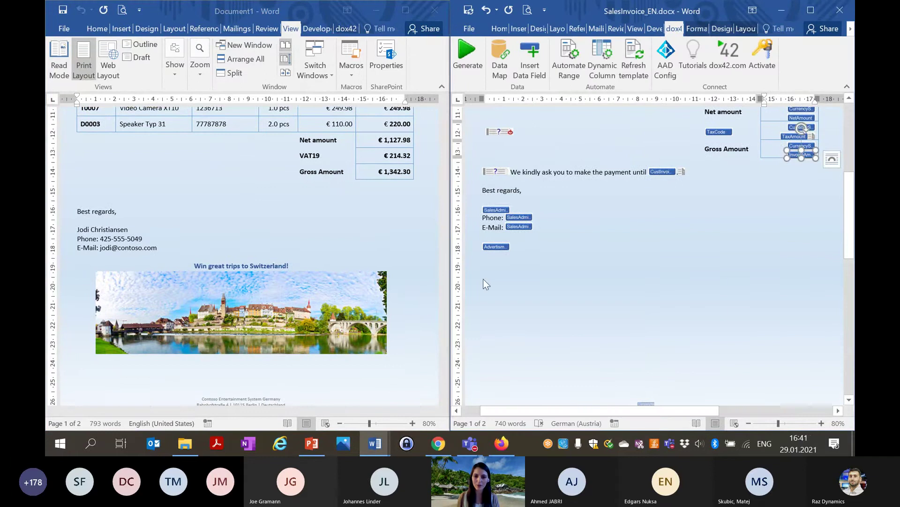
click(511, 269)
double_click(508, 247)
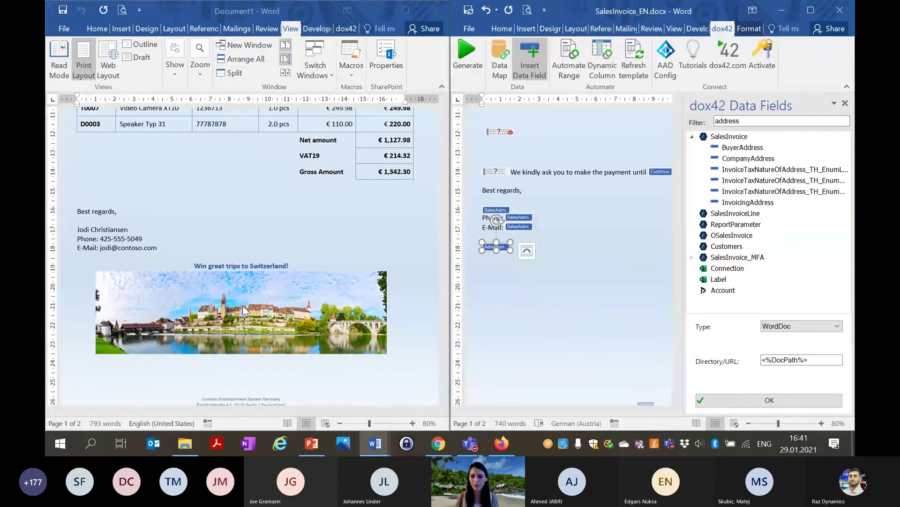
click(530, 294)
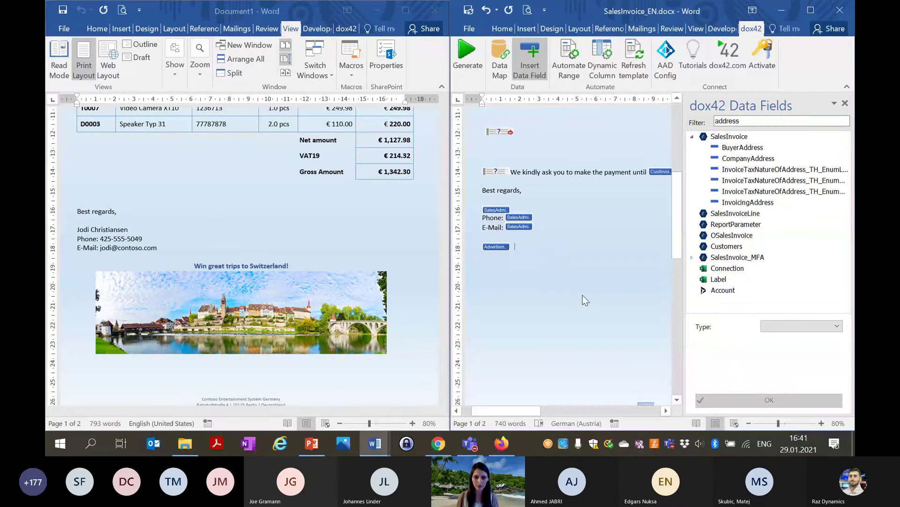
Open Ad.docx from the SharePoint FO_Templates library in Word for the web.
click(448, 446)
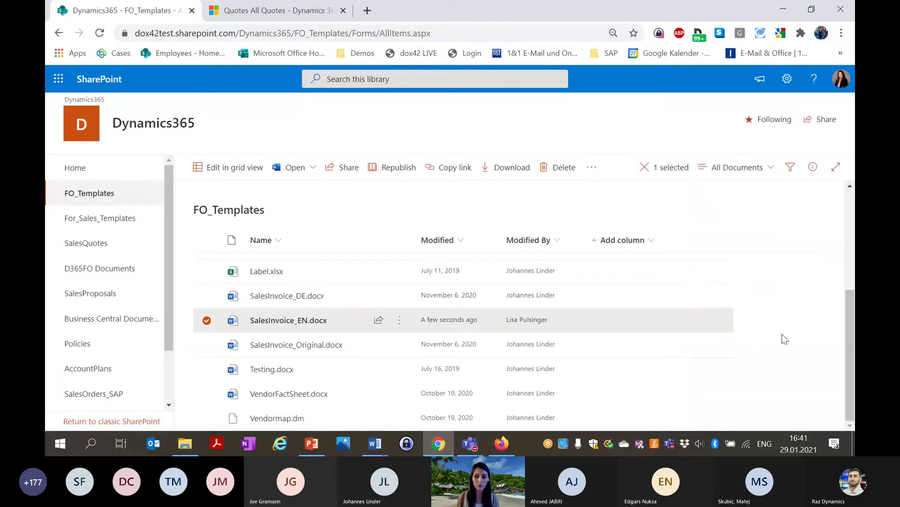
scroll(337, 322, up, 5)
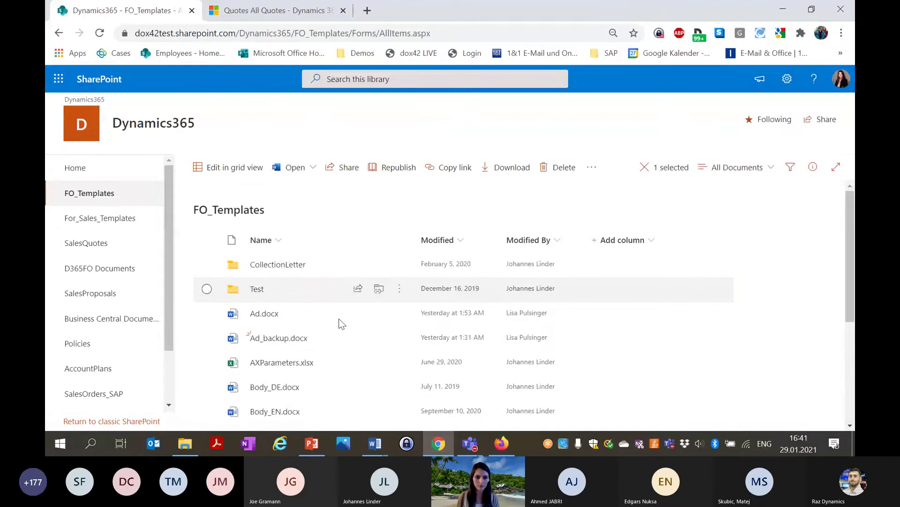
click(264, 313)
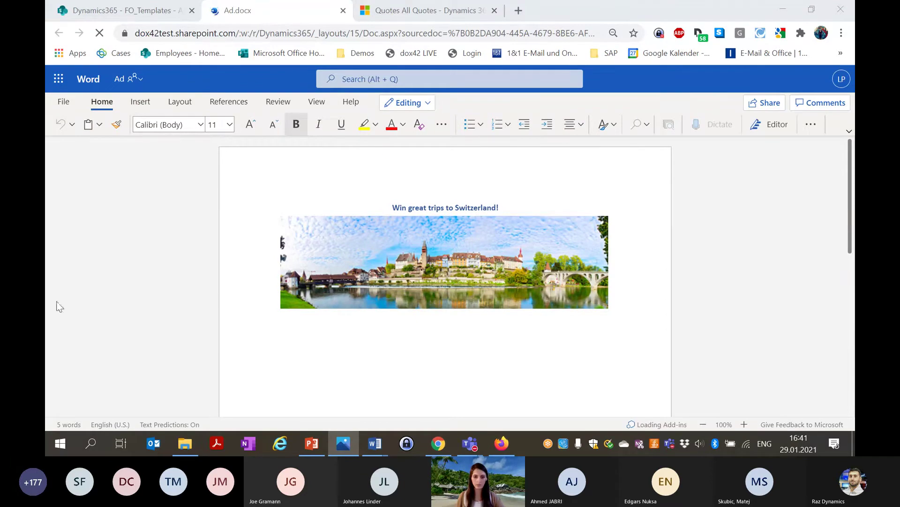
Paste the Darth Vader photo and change the headline to 'a meet and greet with Darth Vader at the next Power Event!'.
click(589, 283)
click(611, 278)
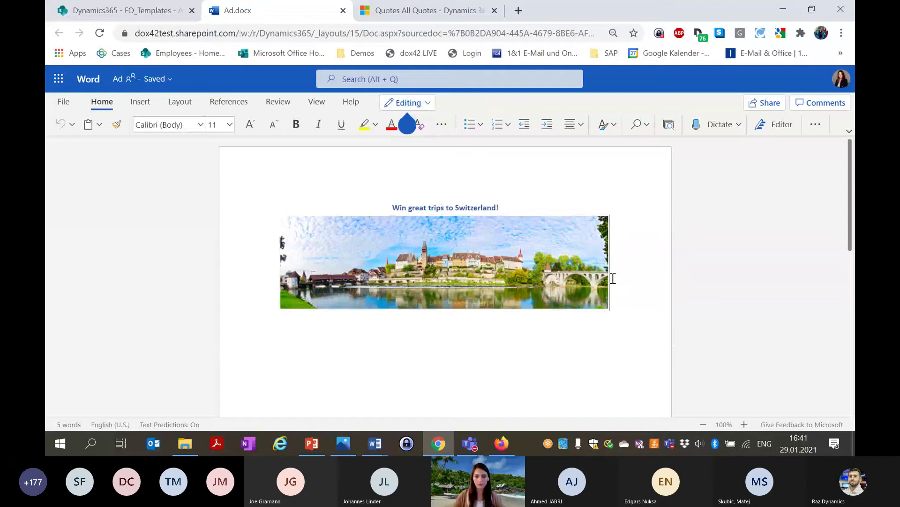
key(ctrl+v)
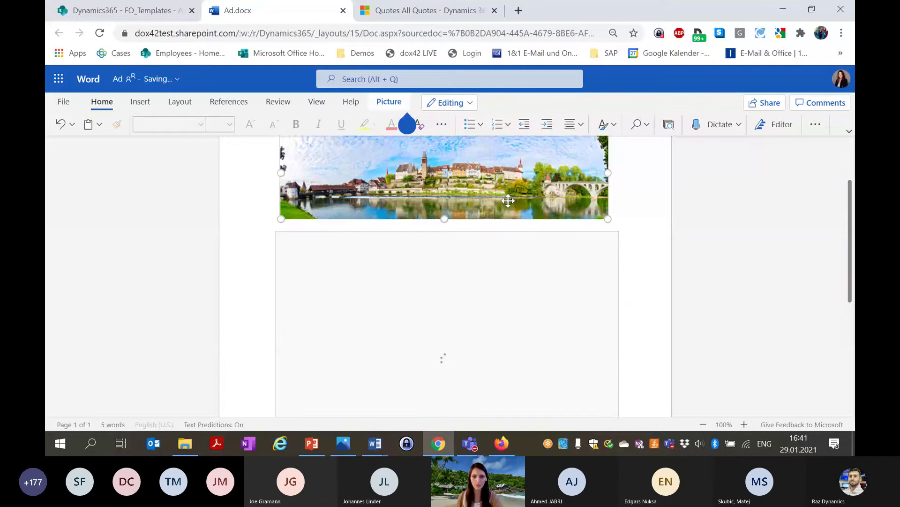
drag(441, 179, 407, 181)
text(a m)
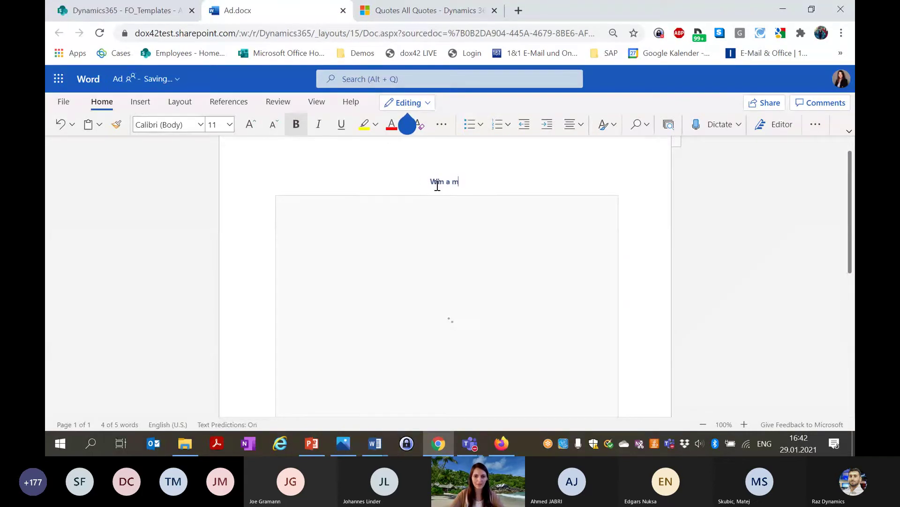
text(eet and greet with )
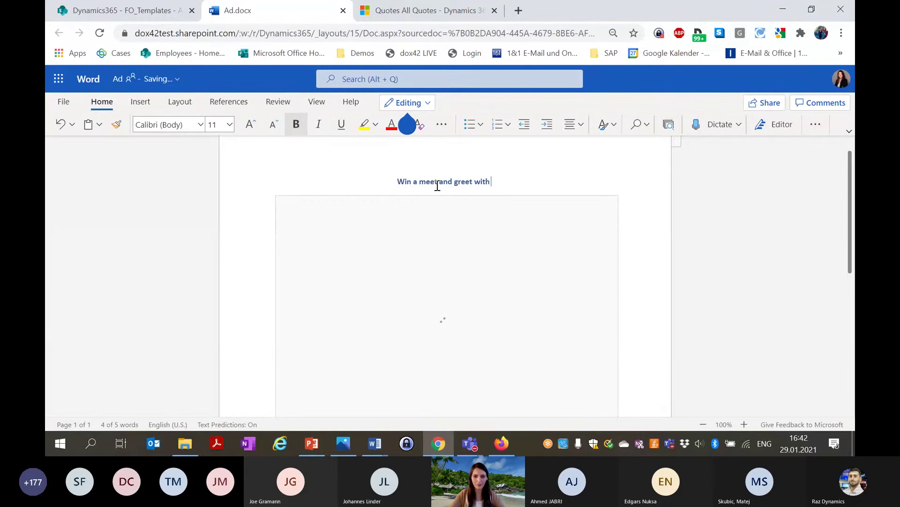
text(Darth Vader at the next P)
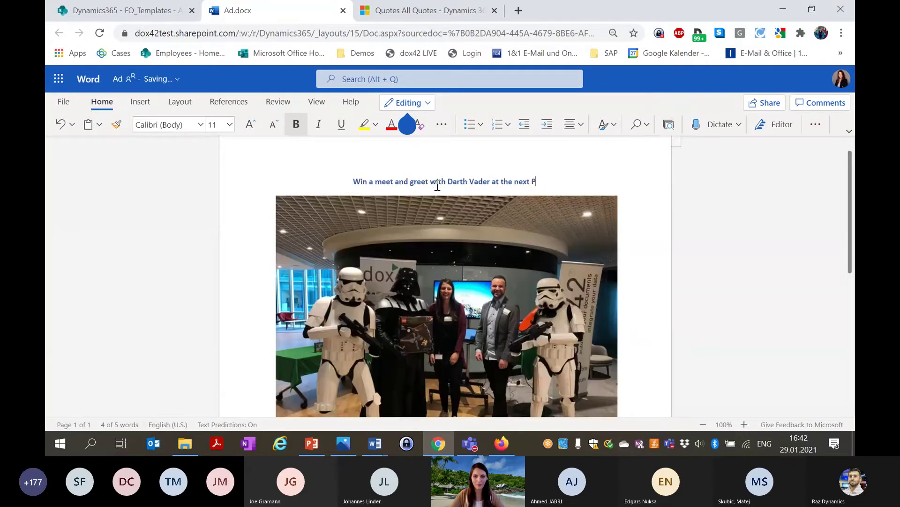
text(ower Event!)
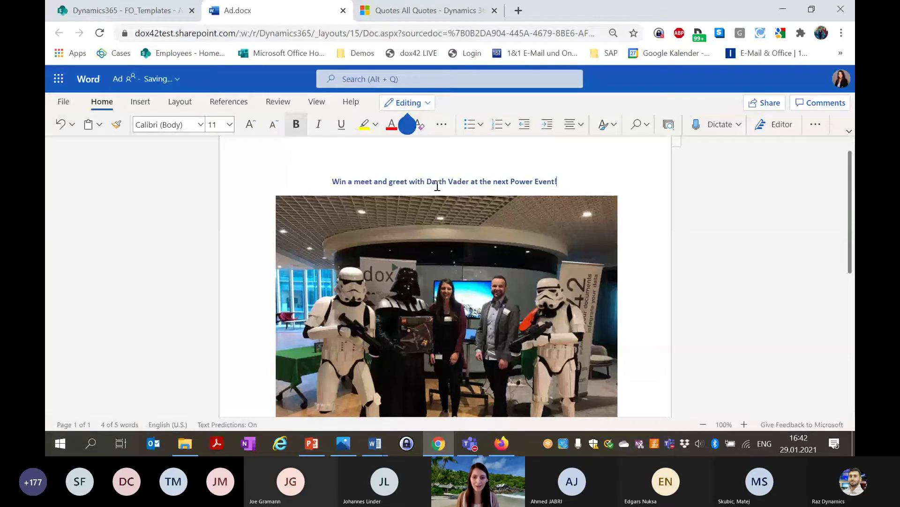
Shrink the Darth Vader photo by dragging its corner handle.
scroll(516, 282, down, 1)
click(617, 358)
drag(617, 358, 516, 229)
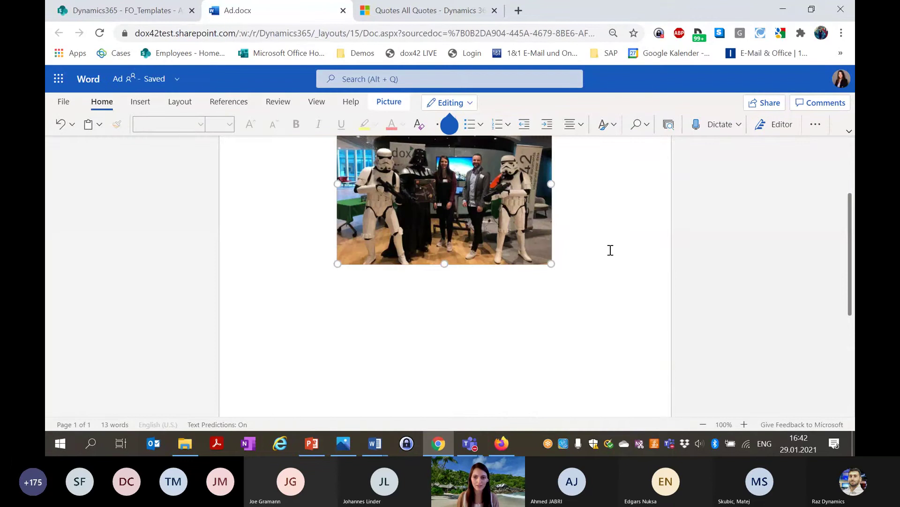
scroll(531, 318, up, 1)
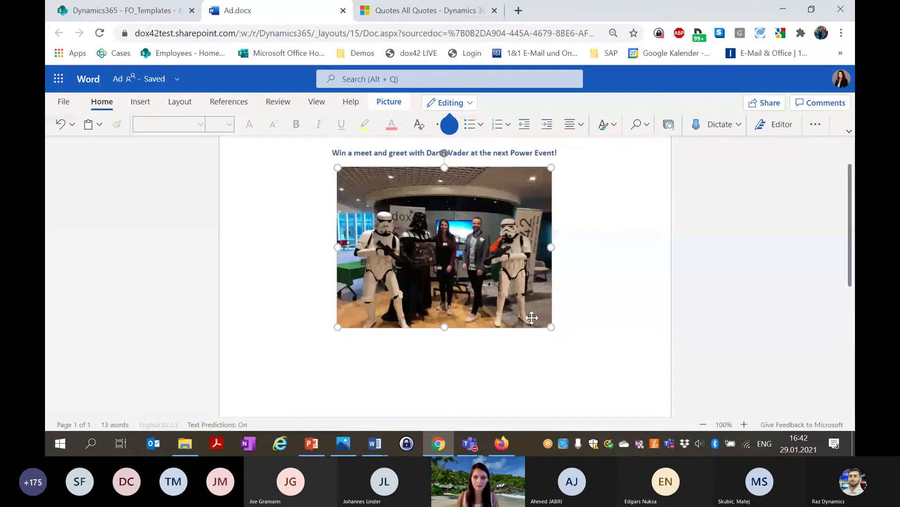
click(549, 241)
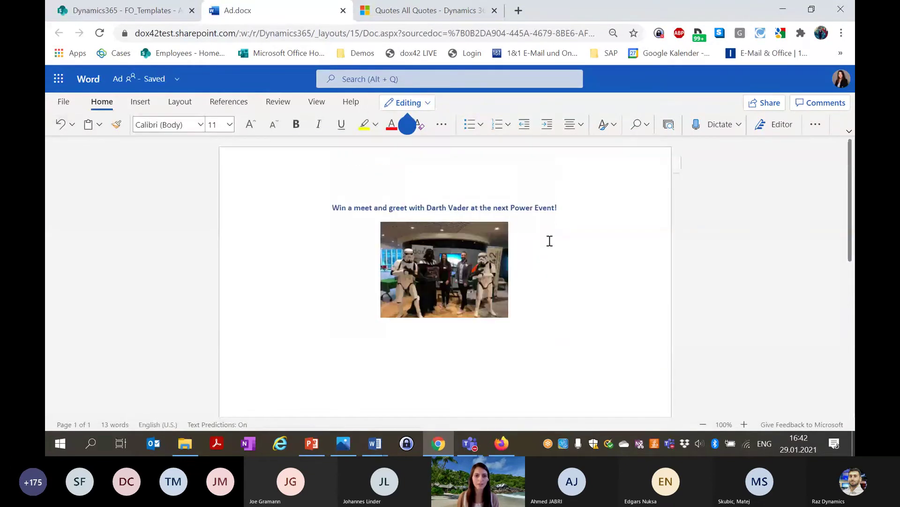
click(671, 205)
Start dox42 generation from the SalesInvoice_EN template in desktop Word.
mouse_move(382, 449)
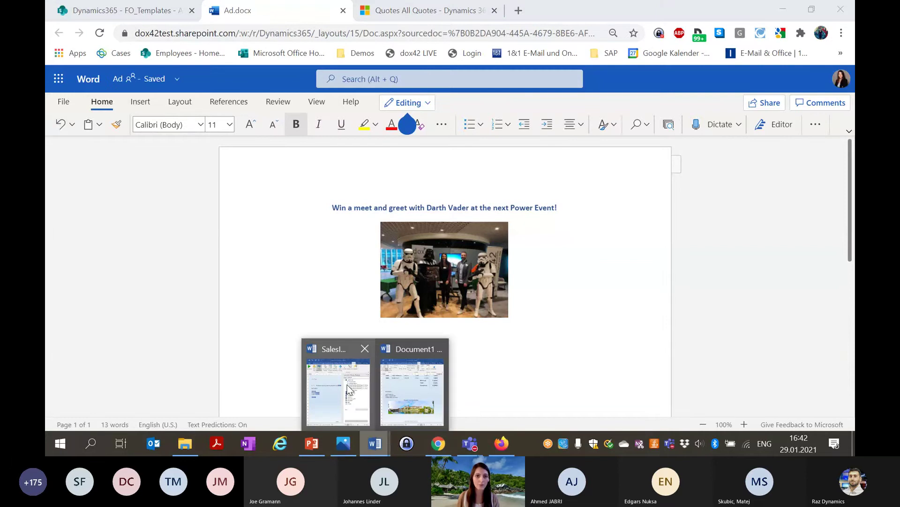
click(348, 388)
click(72, 59)
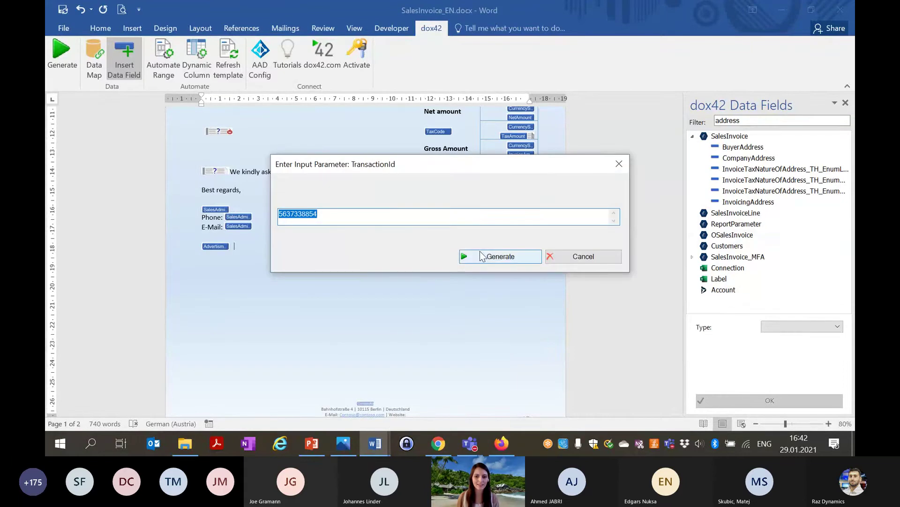
Generate Document2 for the TransactionId and scroll through it to the Darth Vader ad.
click(481, 256)
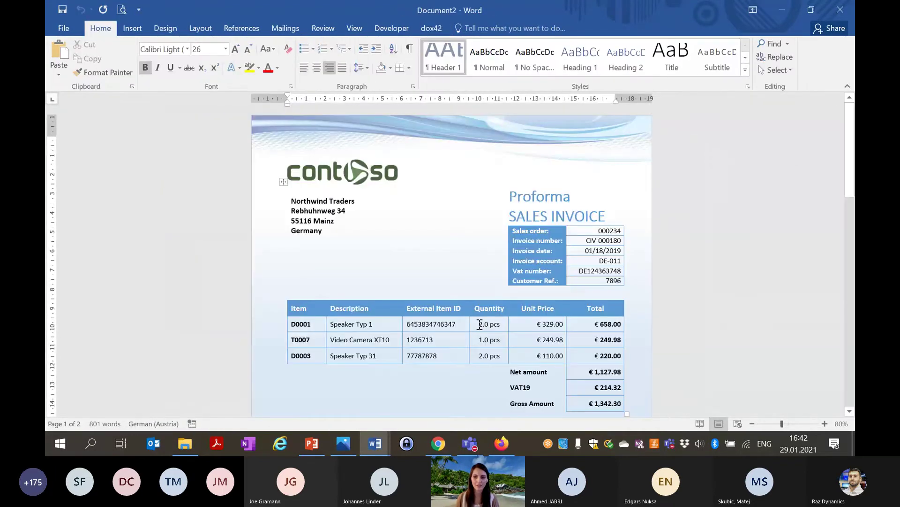
drag(849, 164, 844, 247)
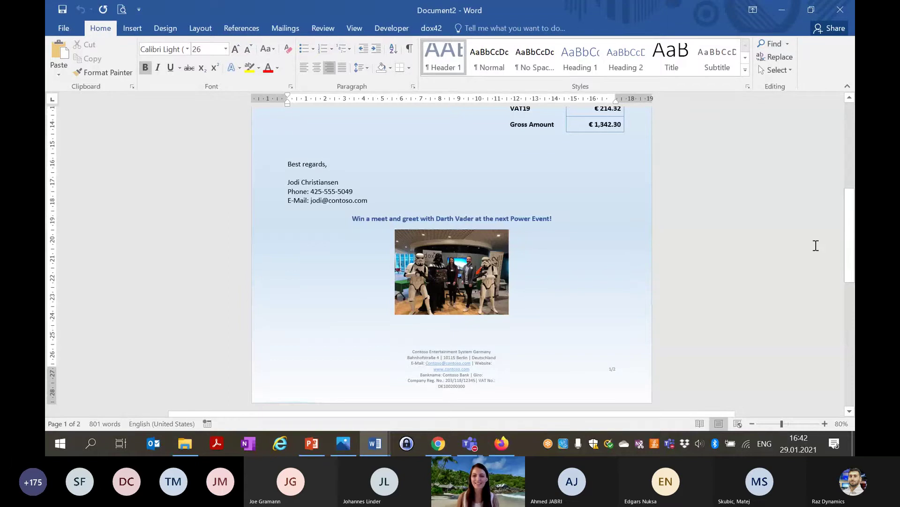
mouse_move(851, 270)
mouse_down()
mouse_move(852, 311)
mouse_move(844, 238)
mouse_up()
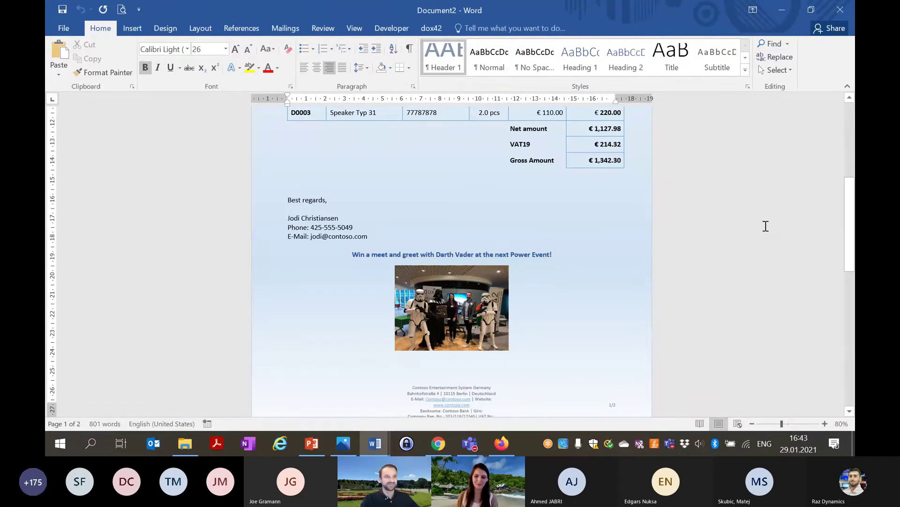
scroll(847, 243, up, 1)
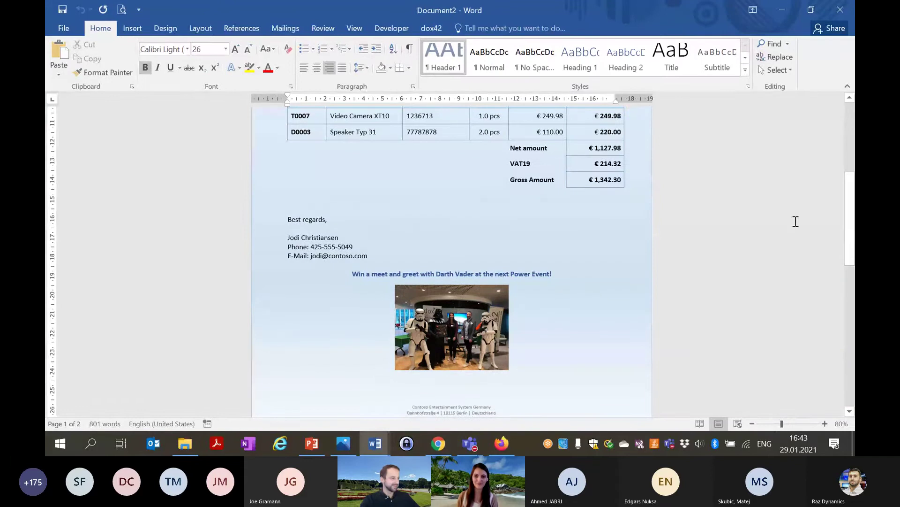
drag(849, 219, 844, 151)
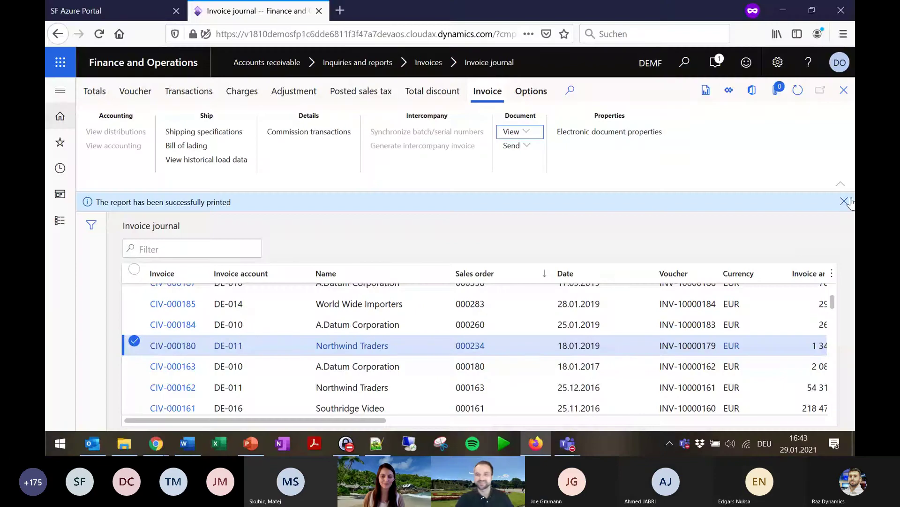
Dismiss the print notification and open the original preview of invoice CIV-000180.
click(847, 201)
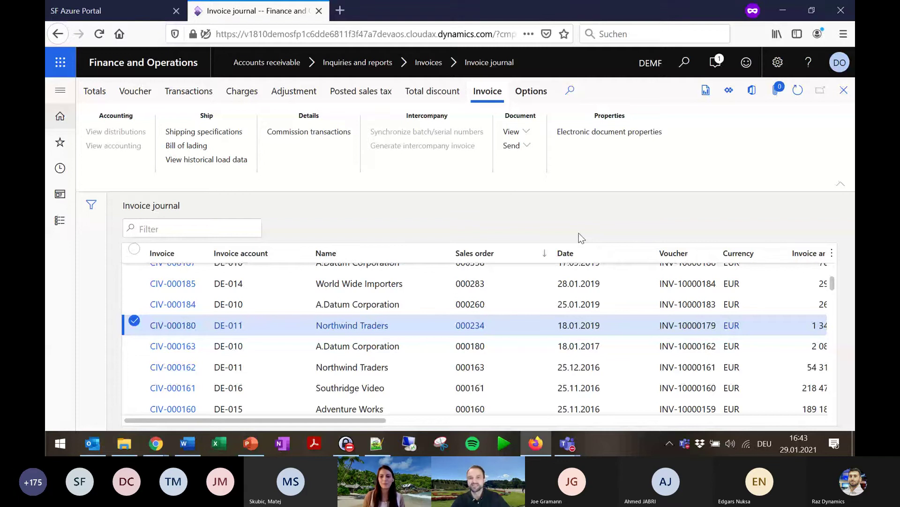
click(516, 134)
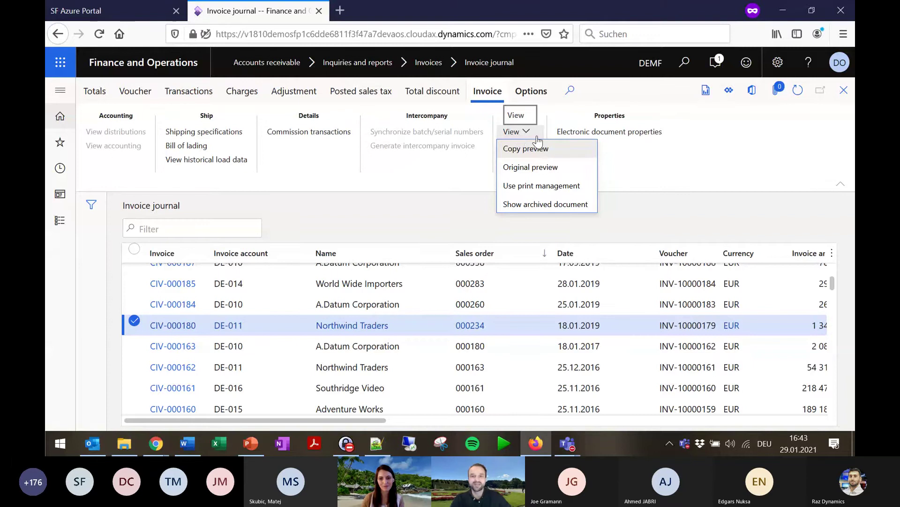
click(534, 168)
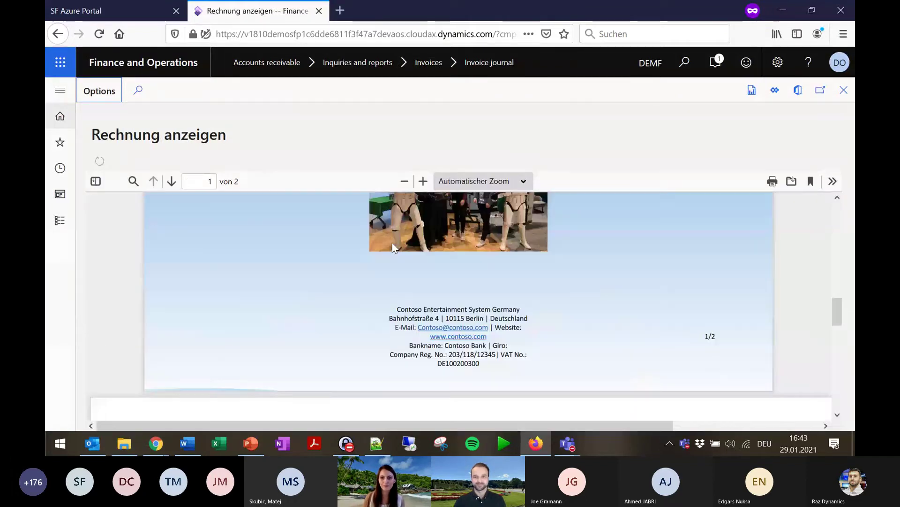
Scroll through the CIV-000180 PDF at 100 % zoom to check the Darth Vader ad, then close it.
scroll(450, 310, up, 3)
scroll(472, 350, up, 10)
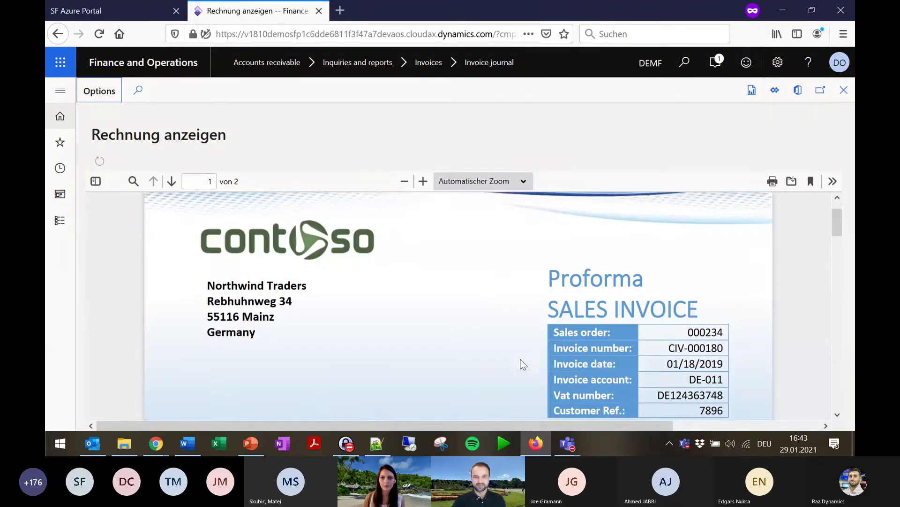
scroll(519, 336, down, 2)
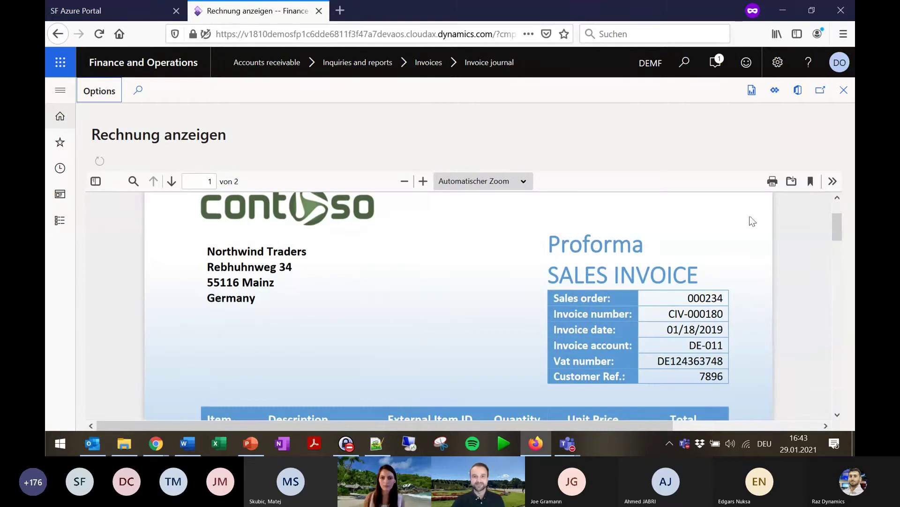
click(403, 182)
click(403, 182)
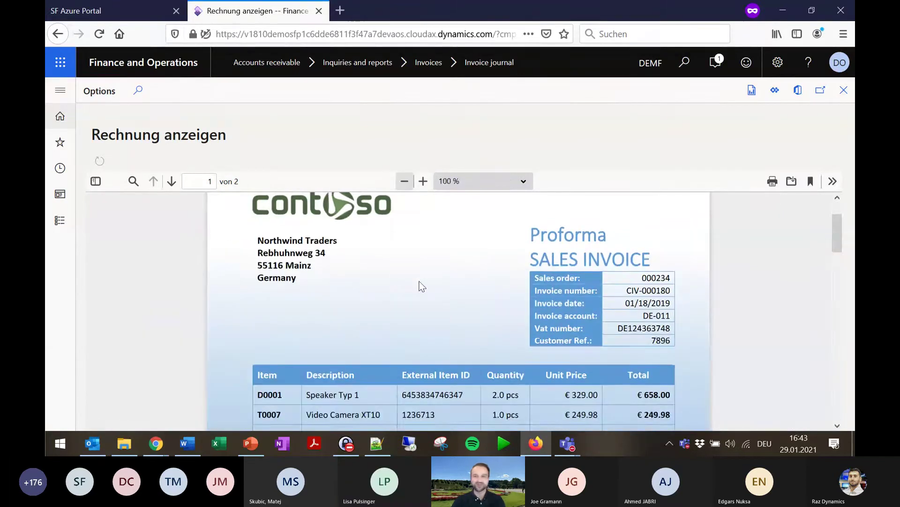
scroll(438, 316, up, 1)
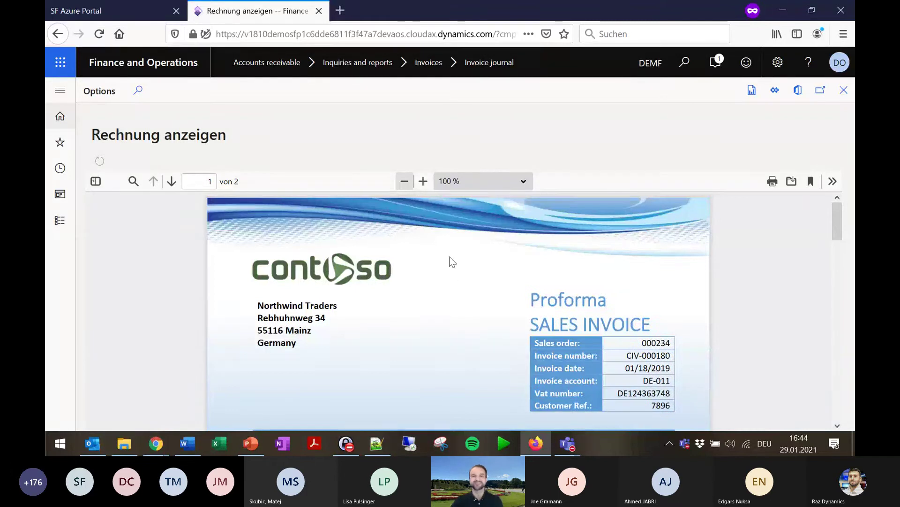
scroll(412, 288, down, 3)
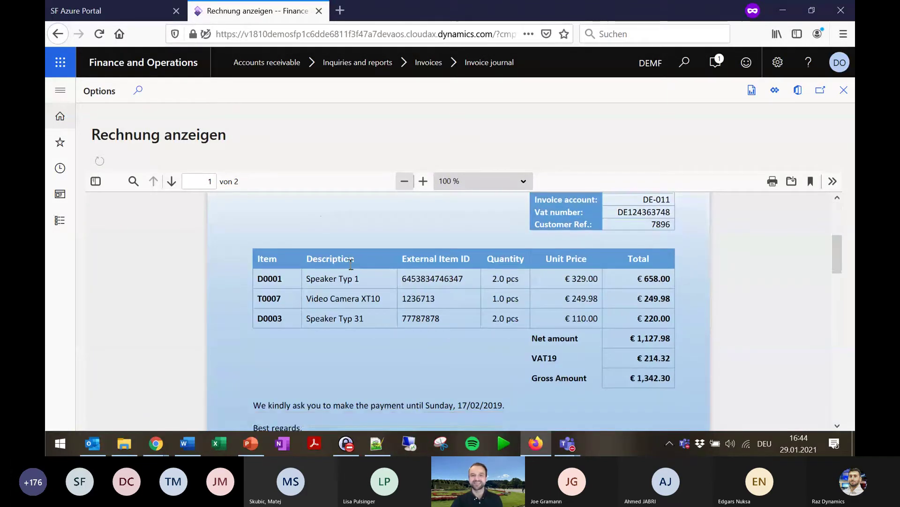
scroll(469, 265, down, 3)
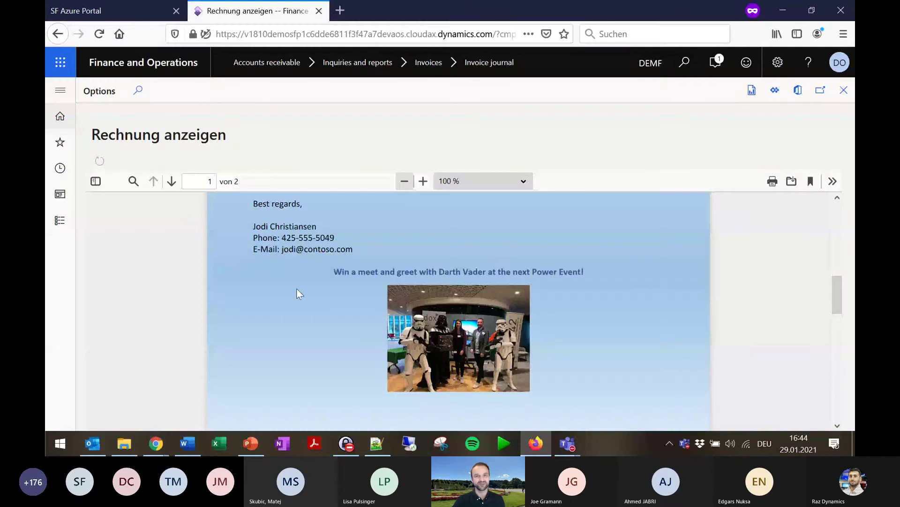
scroll(335, 332, down, 1)
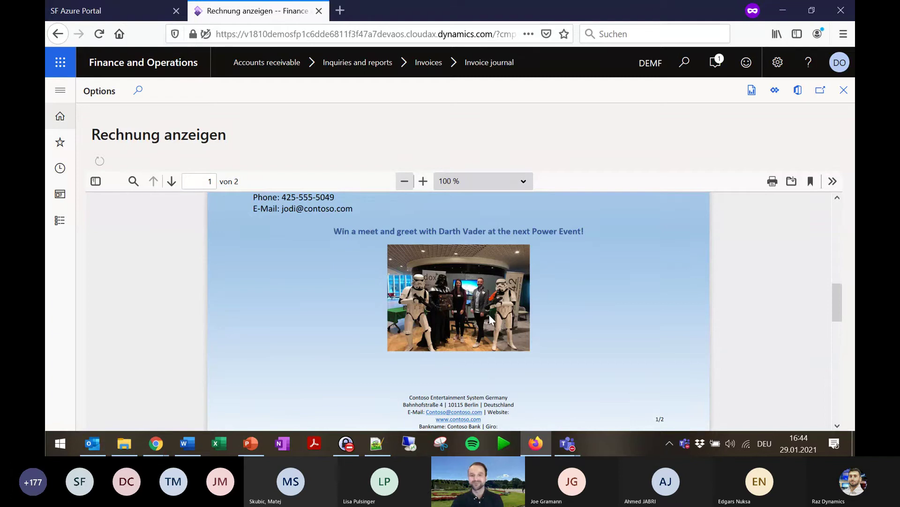
scroll(486, 316, down, 3)
scroll(489, 328, down, 3)
scroll(637, 342, up, 3)
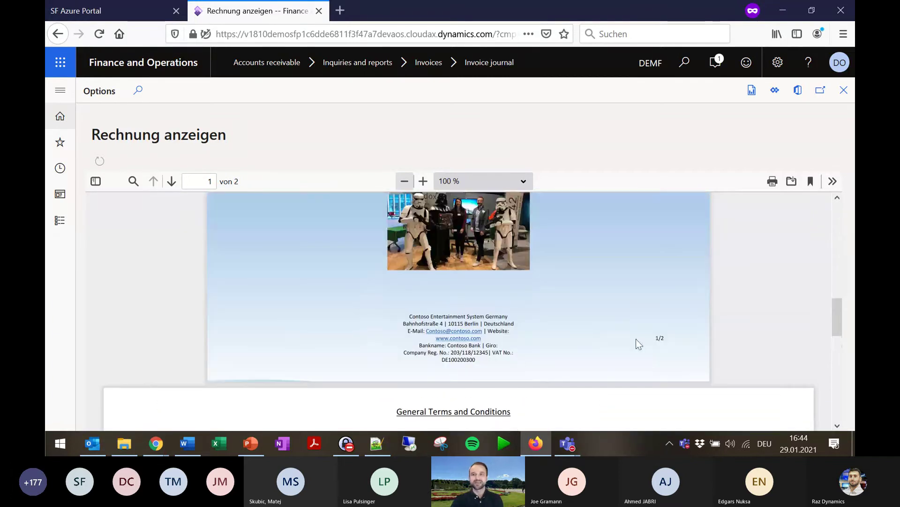
click(844, 89)
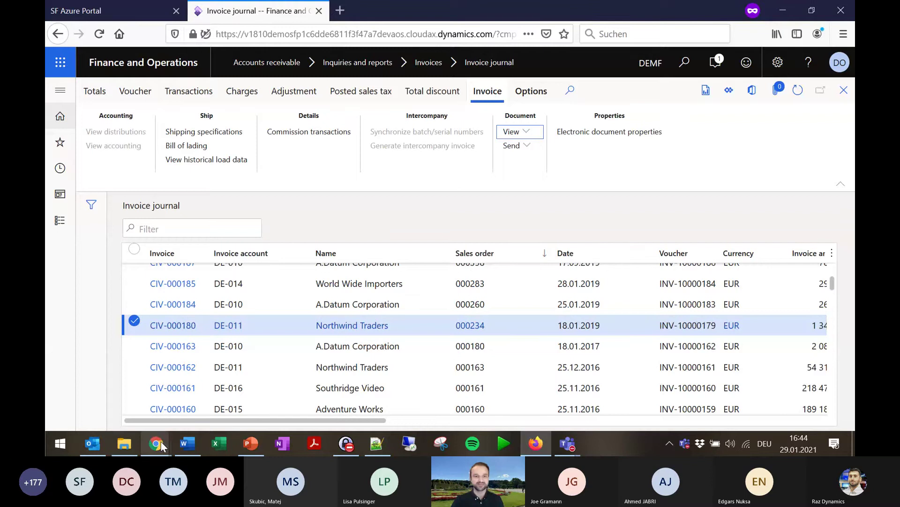
Check CIV-000180.pdf's SharePoint version history (version 452.0, 815.3 KB), then close it and minimize the browser.
mouse_move(161, 445)
click(103, 394)
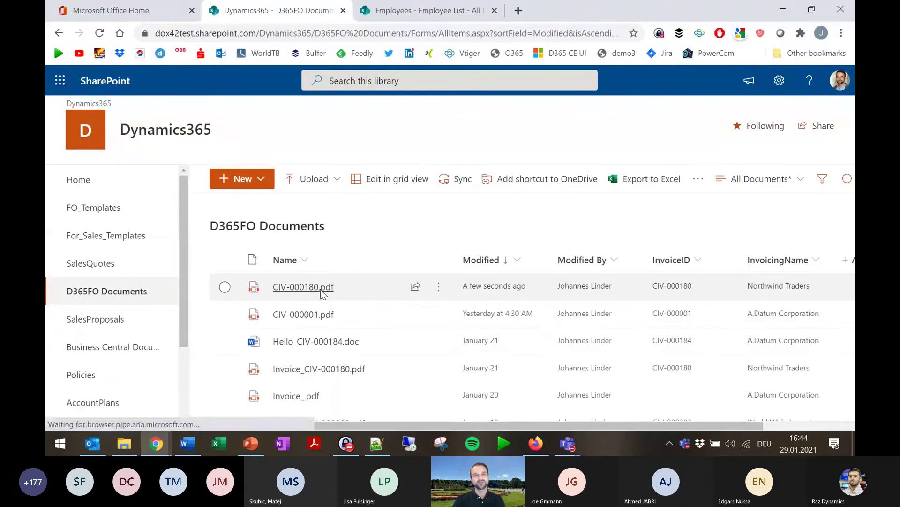
click(321, 291)
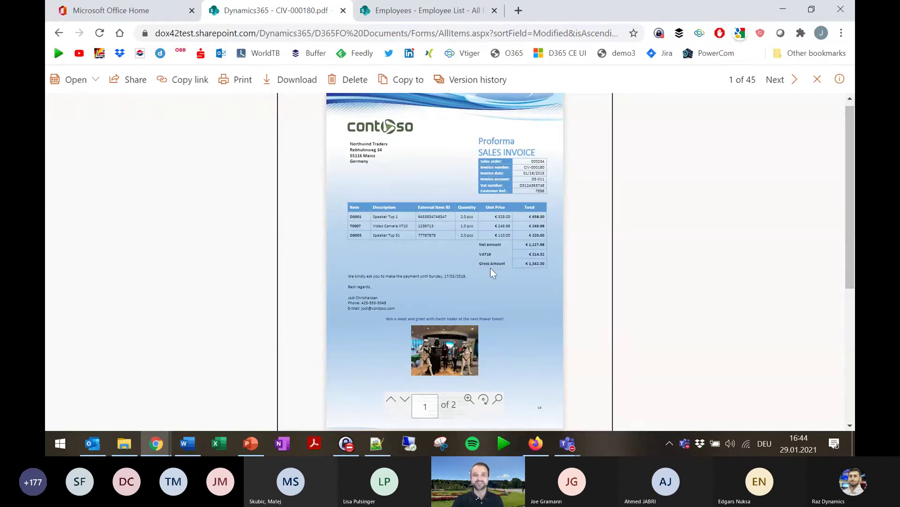
click(472, 80)
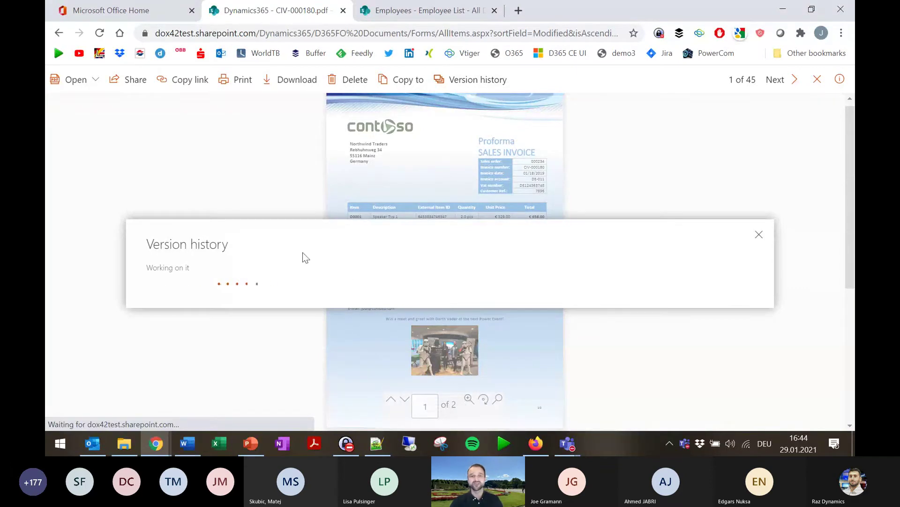
mouse_move(226, 266)
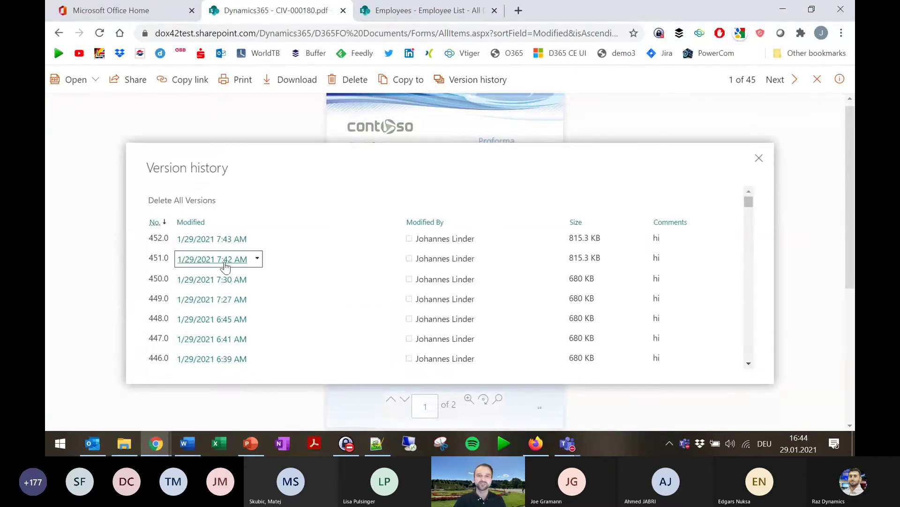
scroll(225, 266, down, 3)
scroll(249, 322, up, 3)
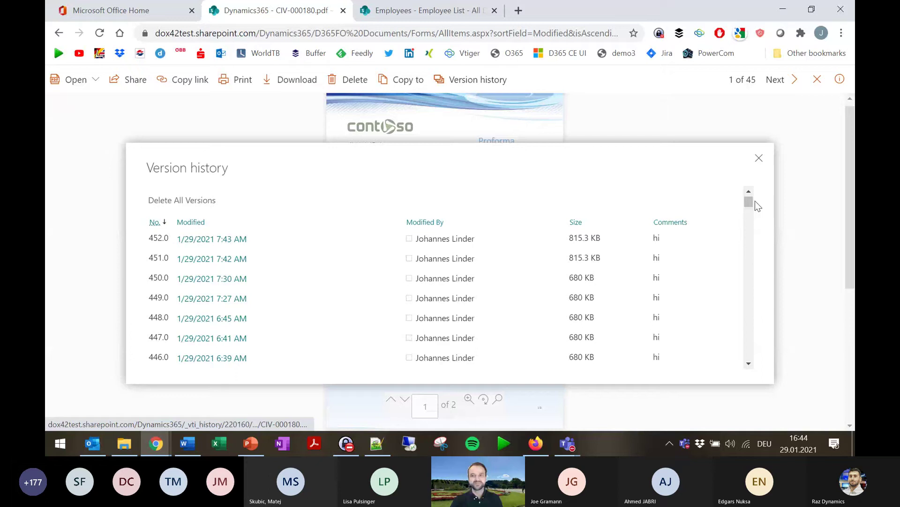
click(759, 159)
click(817, 79)
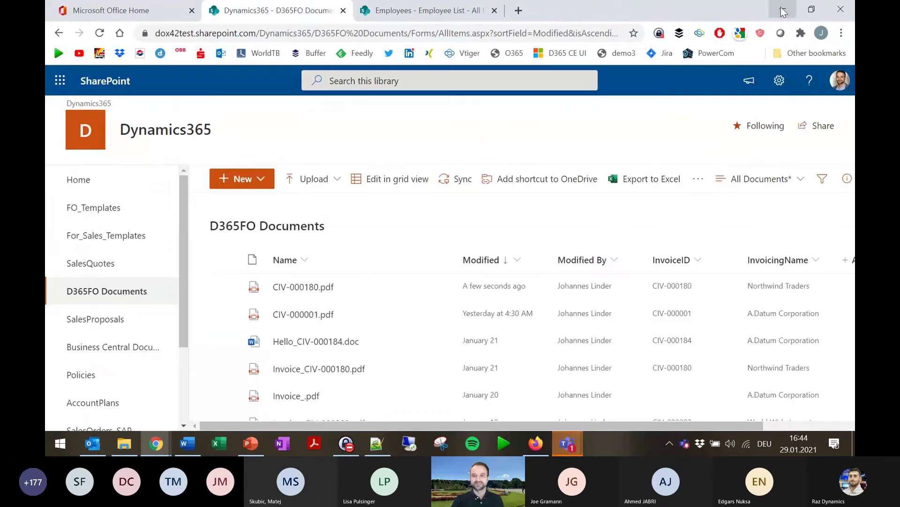
click(782, 12)
Regenerate invoice CIV-000180 from the Invoice journal using its print management settings.
click(530, 132)
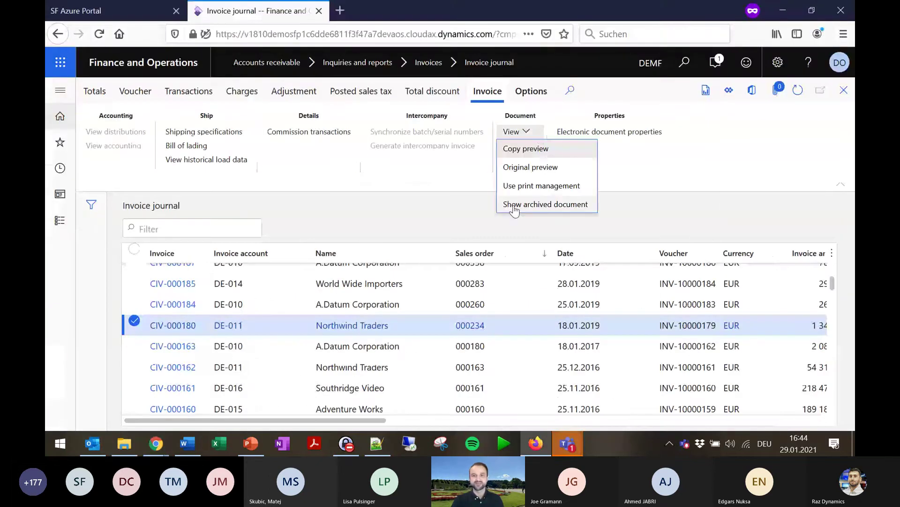
click(528, 185)
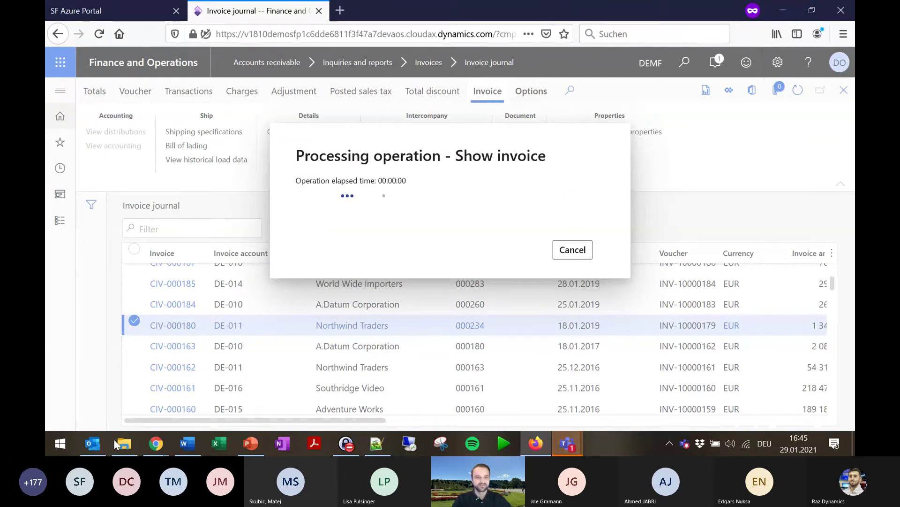
mouse_move(92, 443)
mouse_move(104, 413)
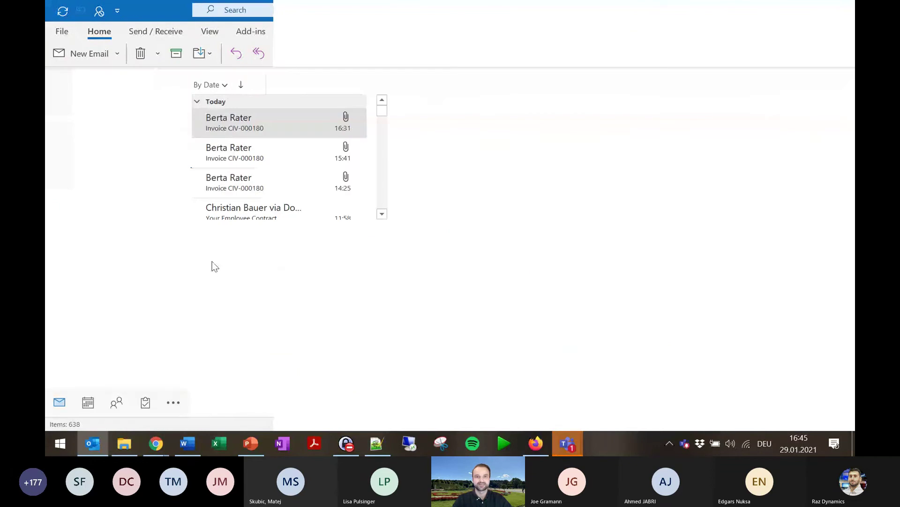
Open the new 16:46 Invoice CIV-000180 email in Outlook, carrying the 815 KB PDF.
scroll(80, 248, down, 10)
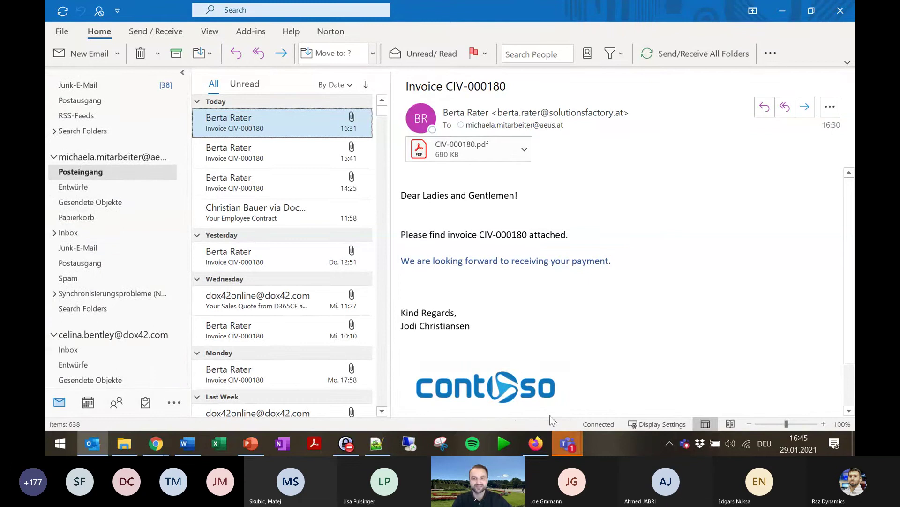
click(556, 439)
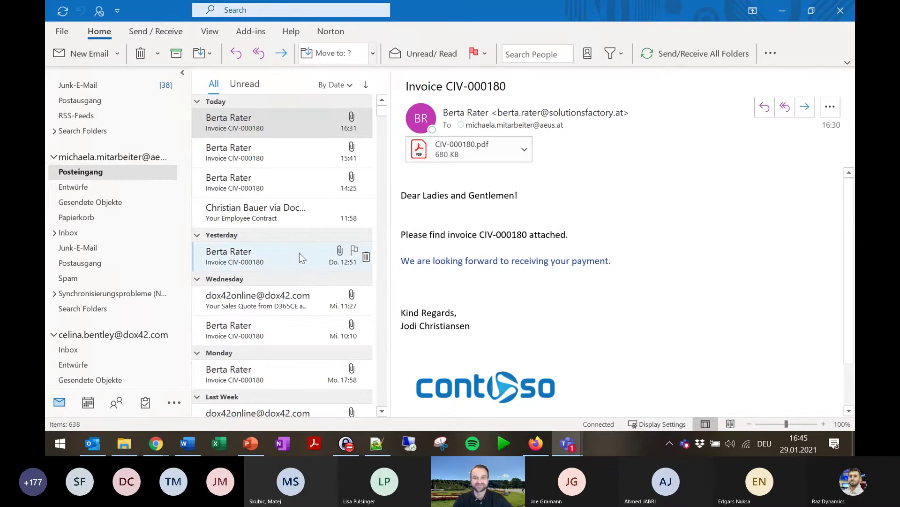
click(245, 84)
click(212, 86)
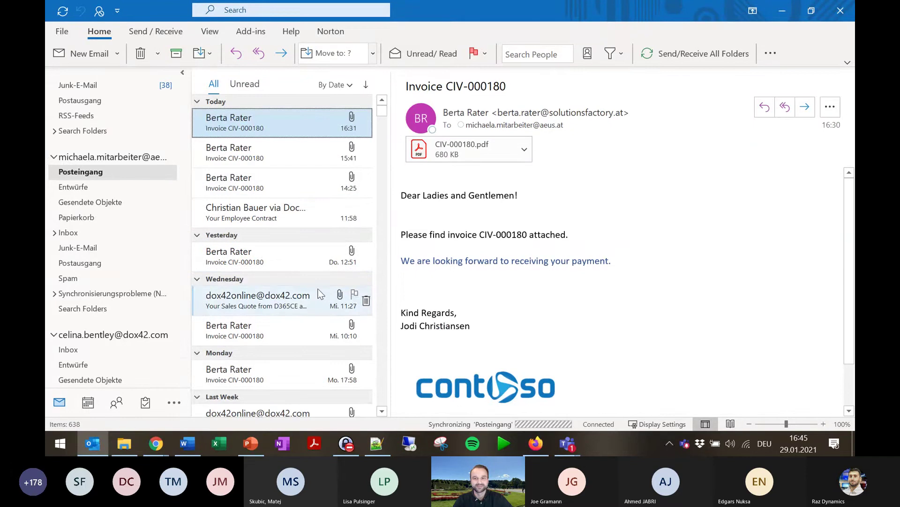
click(283, 120)
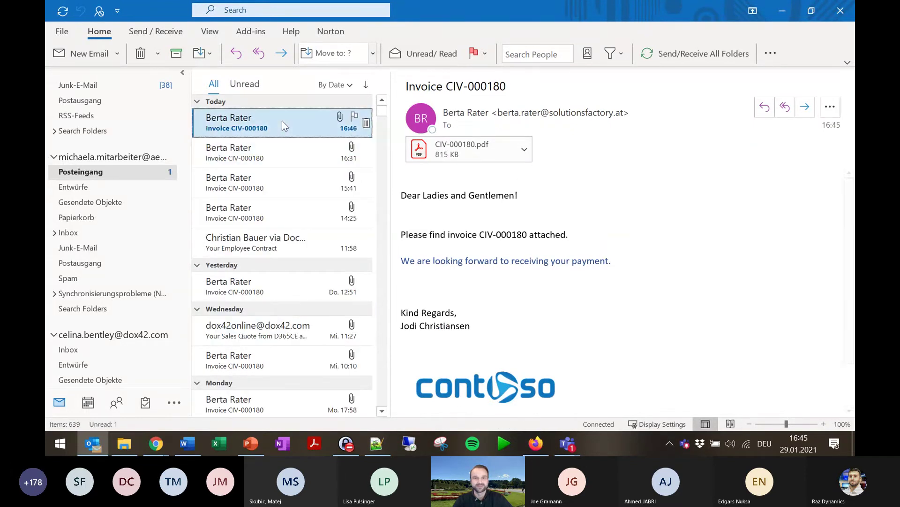
Review the regenerated CIV-000180.pdf invoice at 100% zoom in Acrobat Reader, then minimize it.
double_click(472, 150)
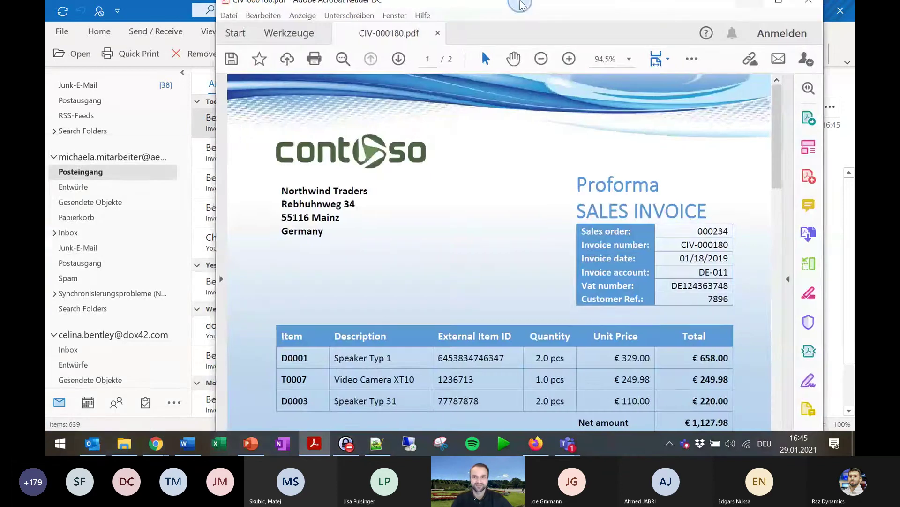
key(ctrl+1)
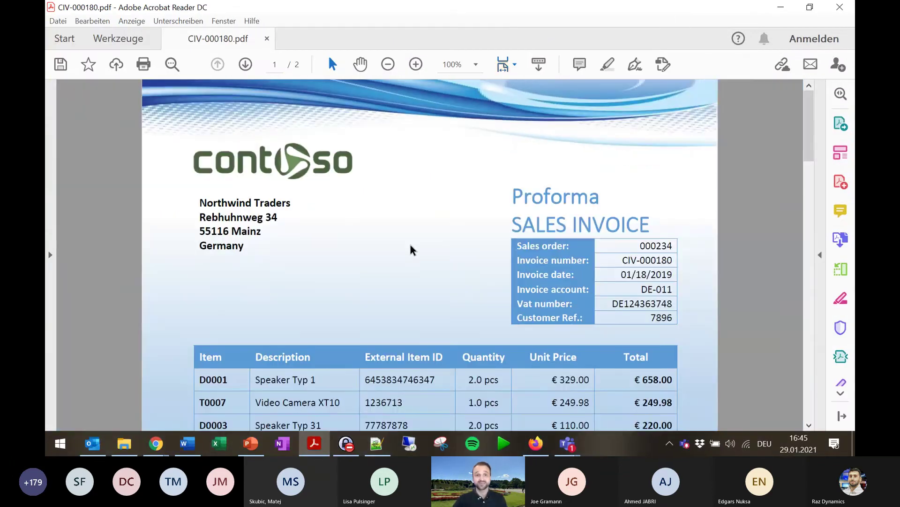
scroll(410, 249, down, 3)
scroll(304, 299, down, 3)
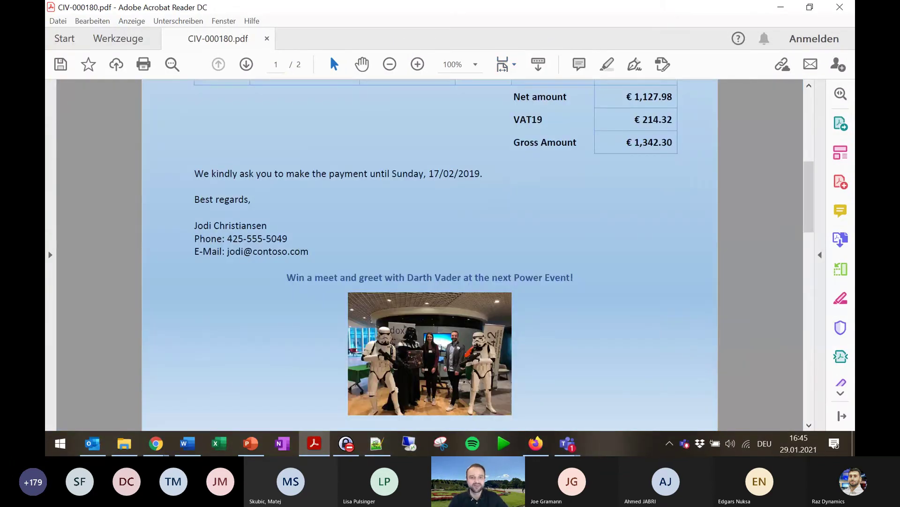
scroll(388, 362, up, 7)
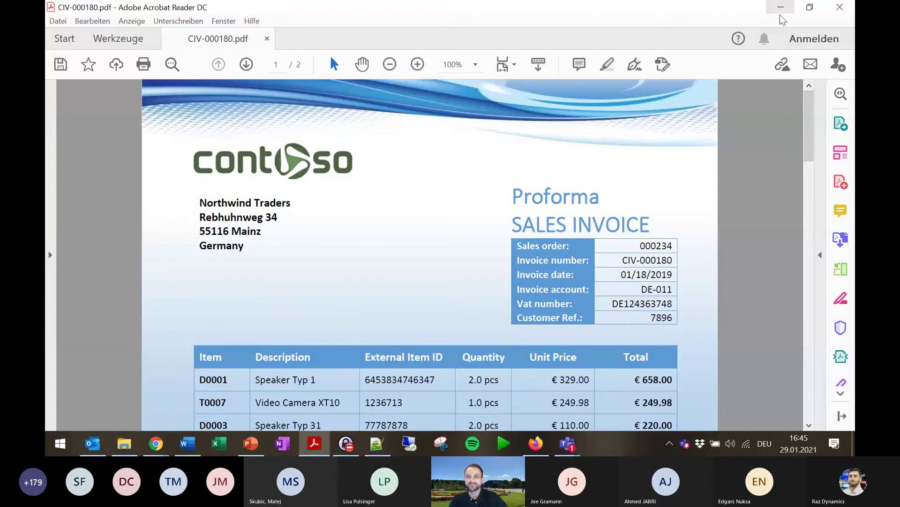
click(781, 7)
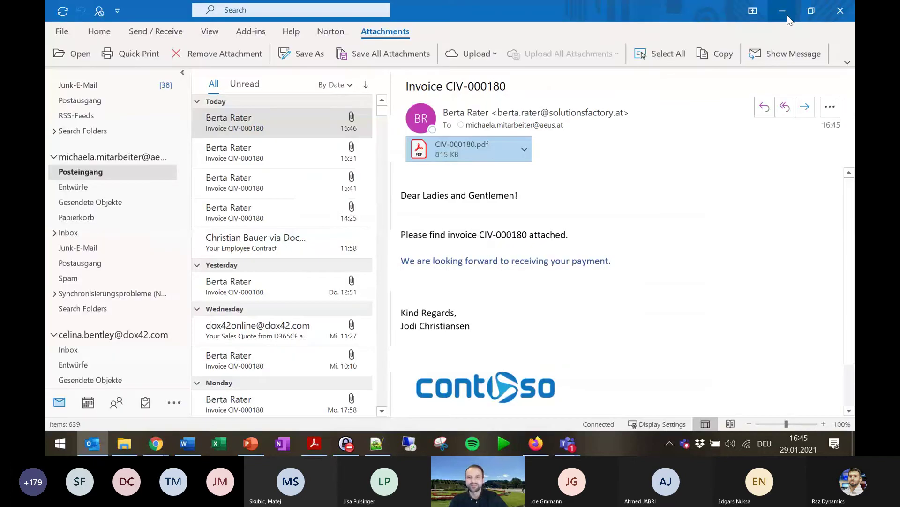
Back in Finance and Operations, open the System administration module from the Modules list.
click(534, 443)
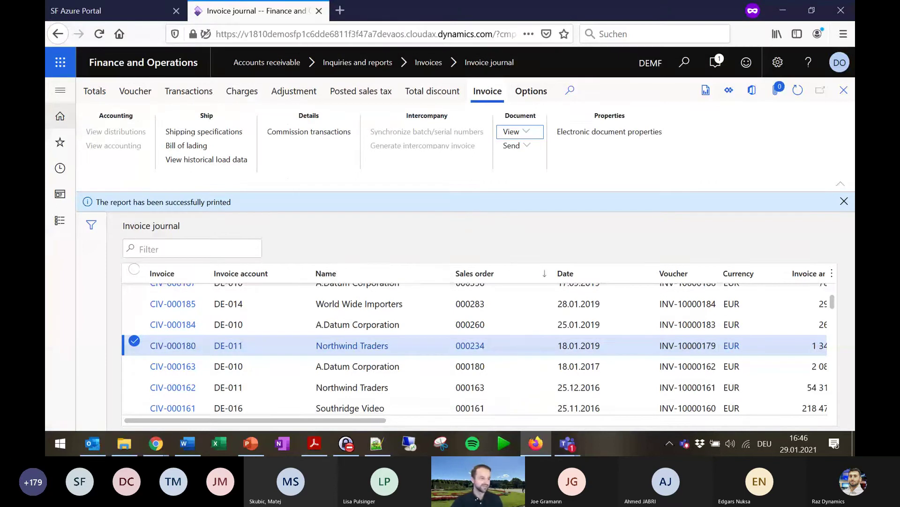
click(60, 92)
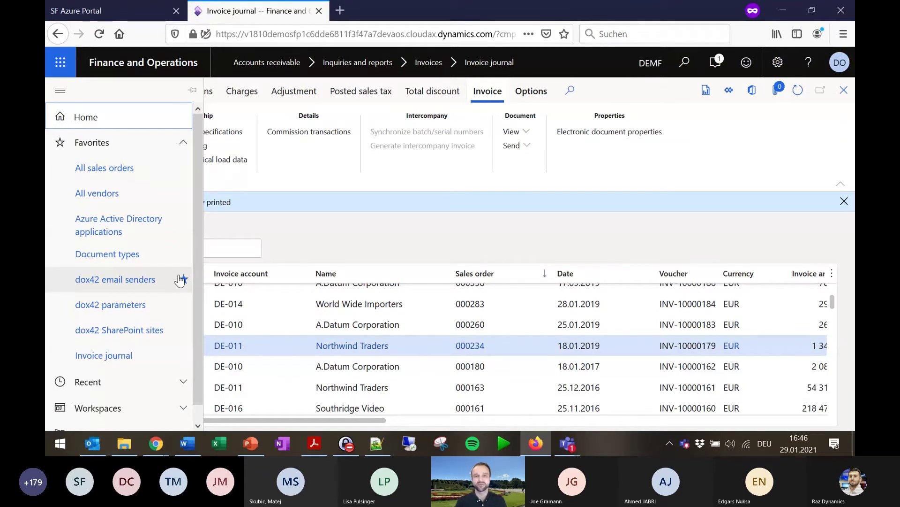
scroll(135, 250, down, 1)
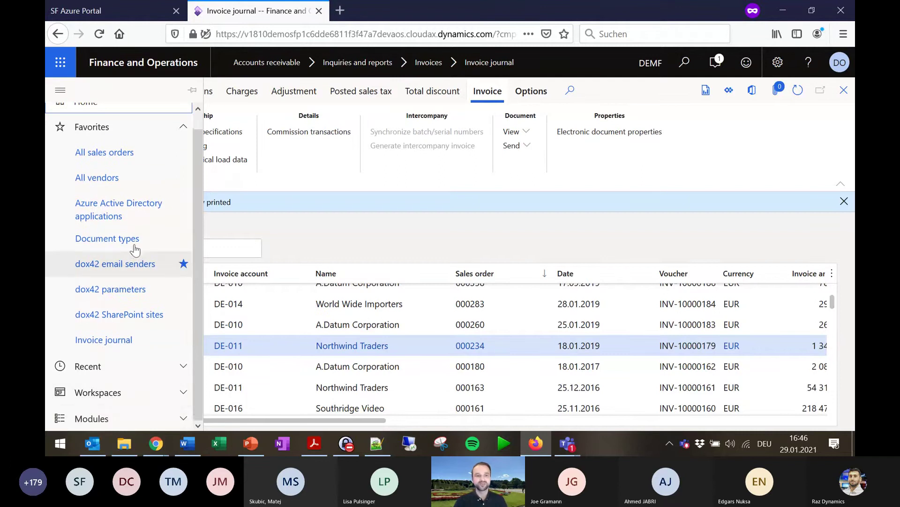
click(183, 418)
scroll(125, 319, down, 6)
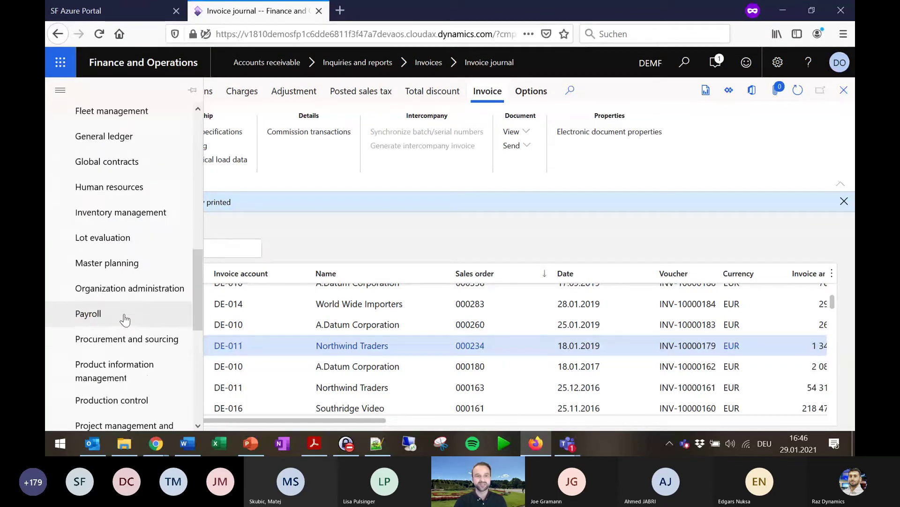
scroll(125, 319, down, 6)
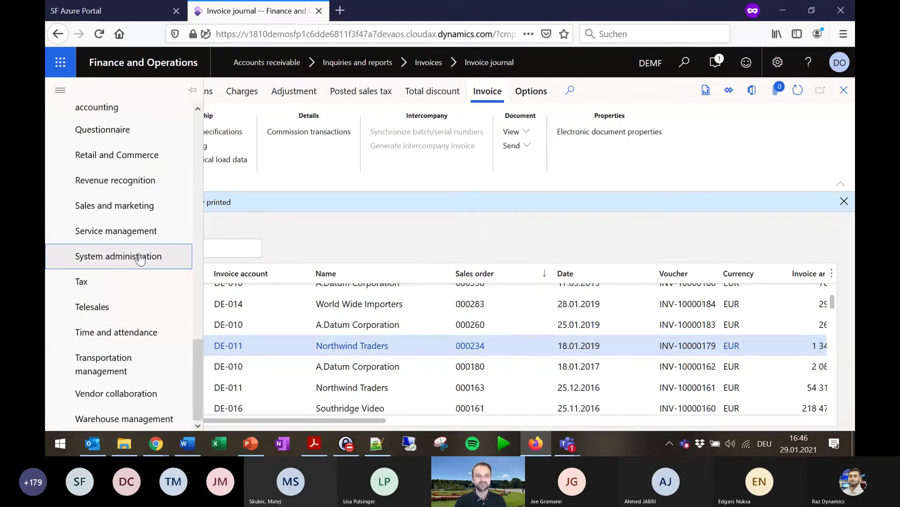
click(140, 257)
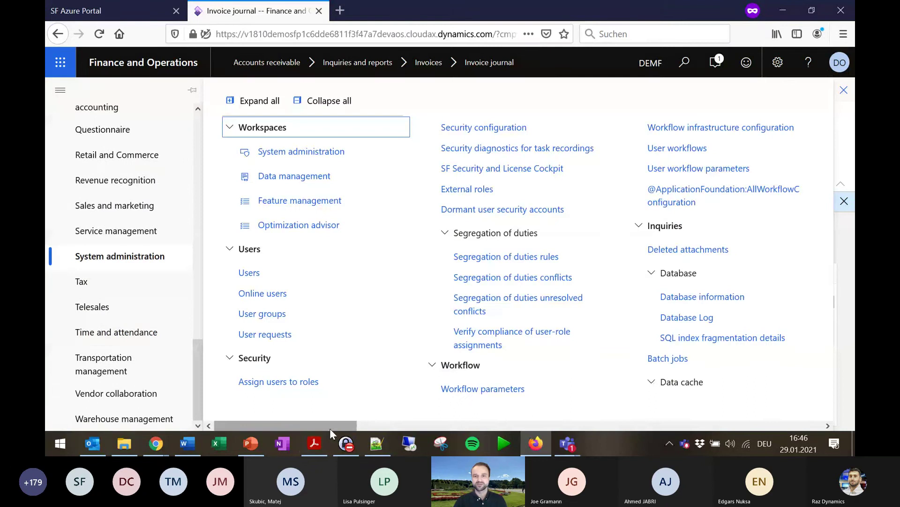
Open dox42 parameters to show REST URLs for the default, DEMF and USRT companies.
drag(330, 427, 338, 427)
drag(437, 427, 693, 421)
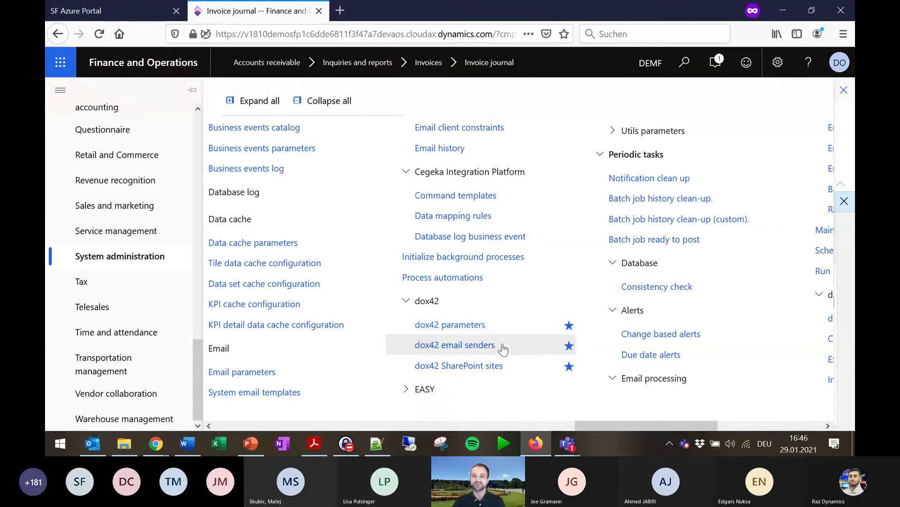
click(474, 325)
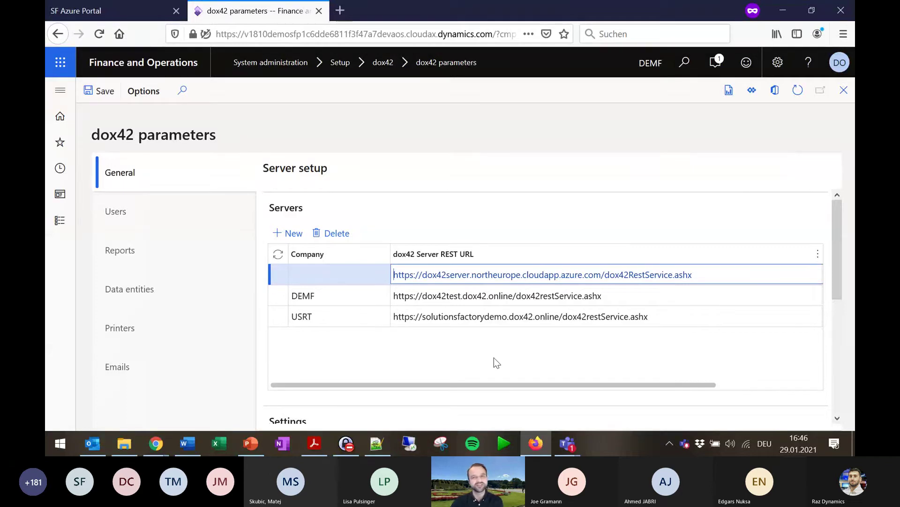
click(130, 212)
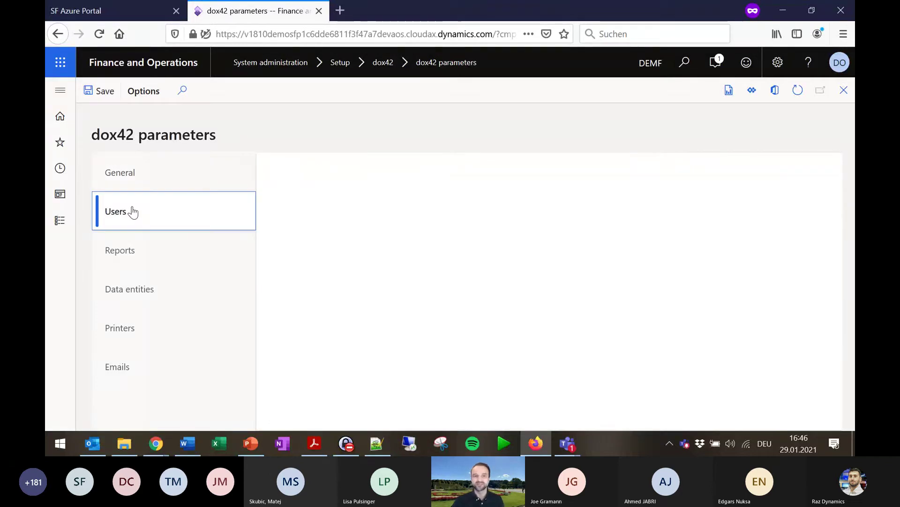
click(143, 249)
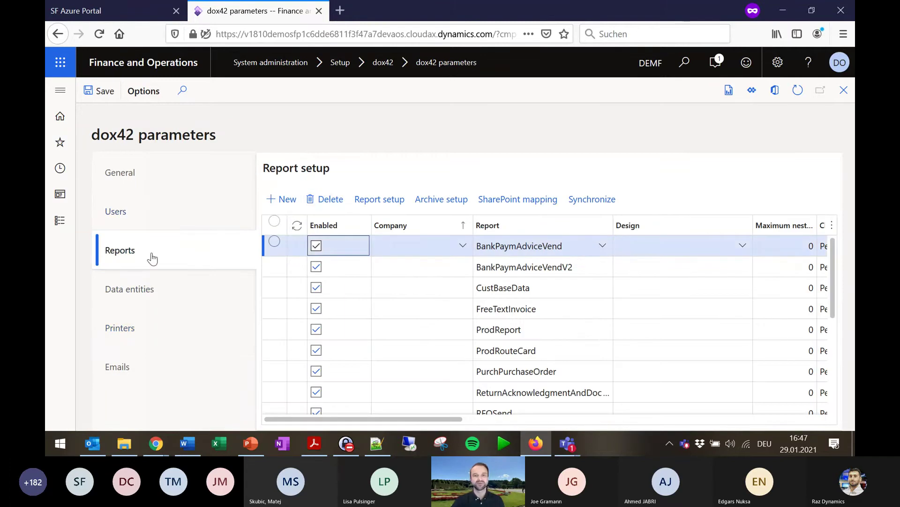
scroll(583, 291, down, 5)
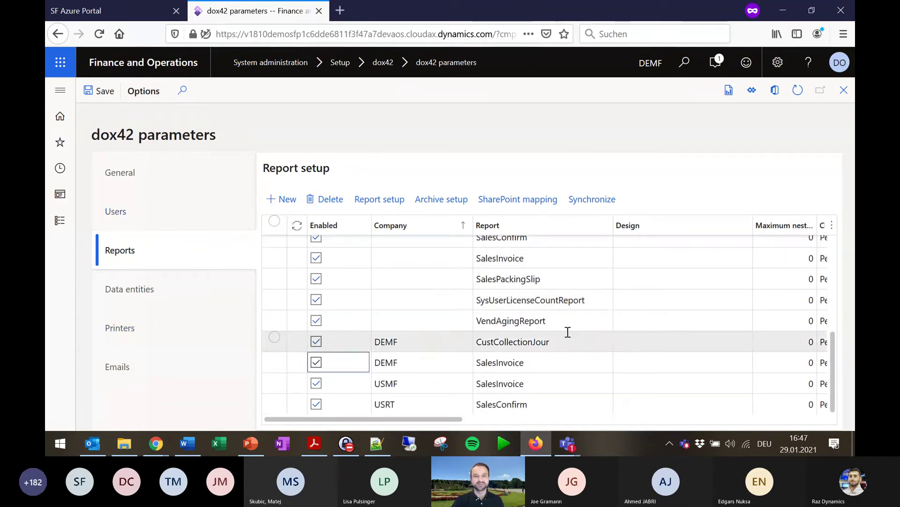
scroll(569, 331, up, 5)
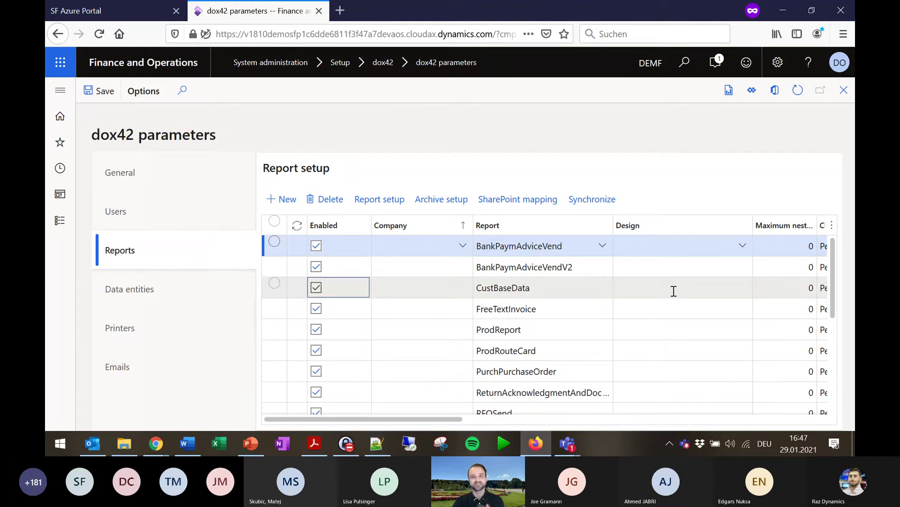
scroll(569, 351, down, 5)
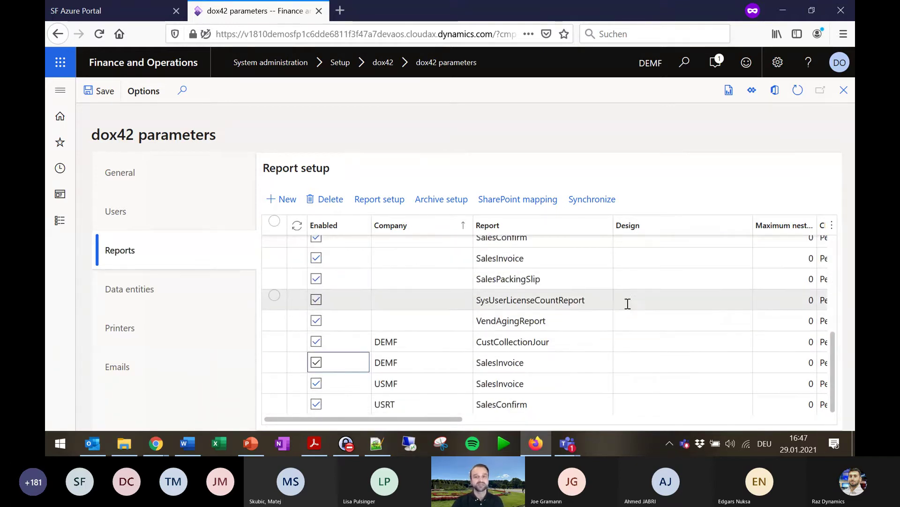
scroll(566, 315, up, 3)
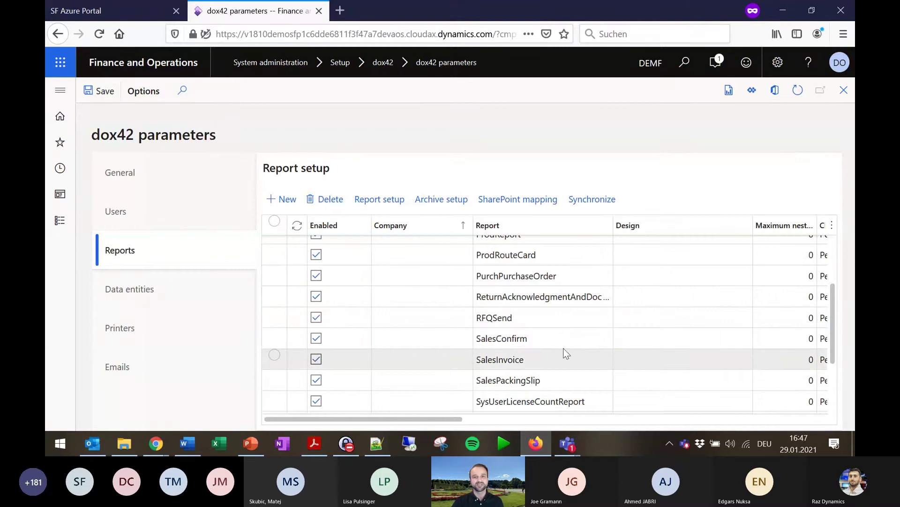
click(587, 339)
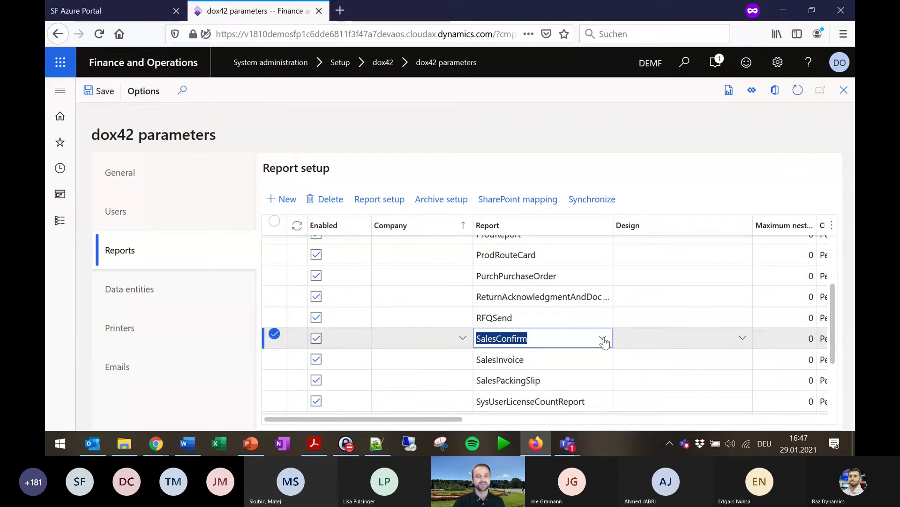
click(602, 338)
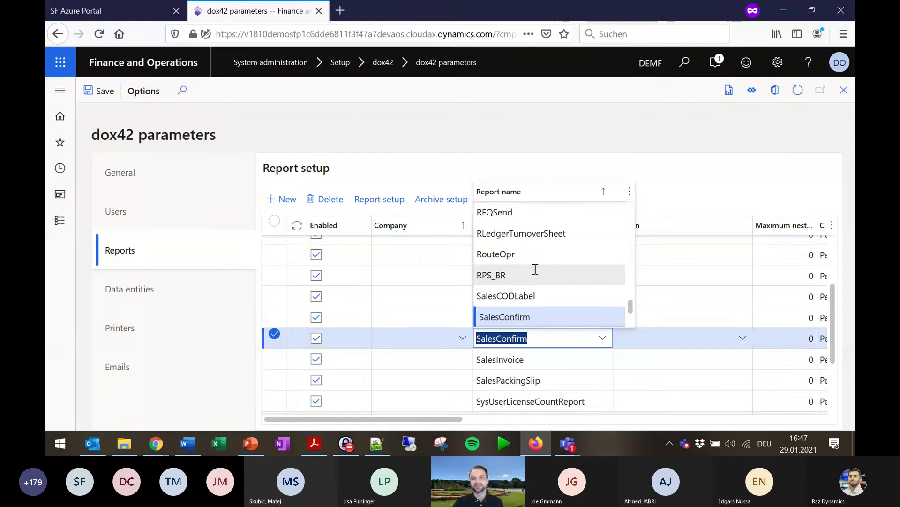
click(653, 119)
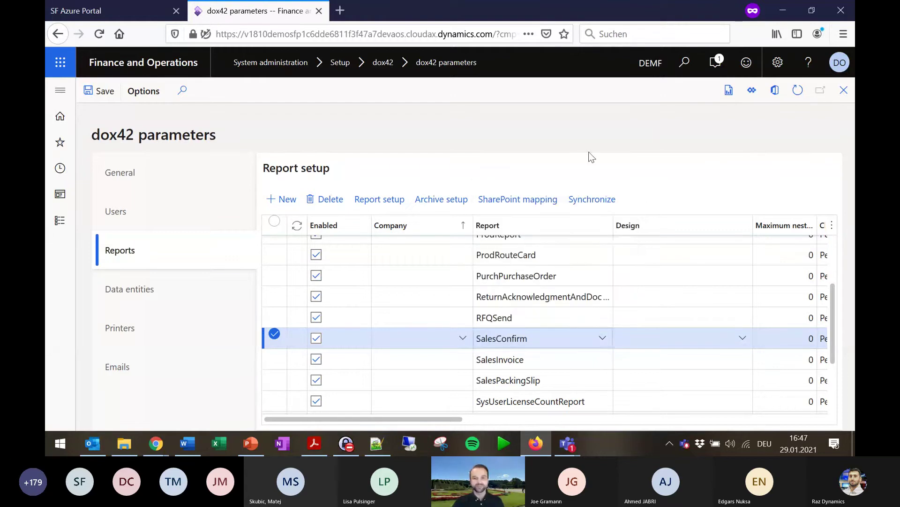
scroll(515, 301, down, 3)
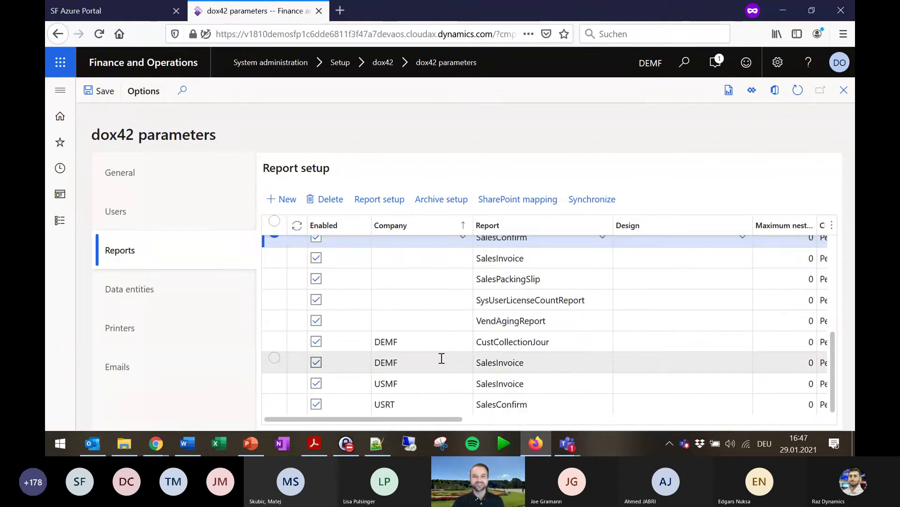
click(492, 362)
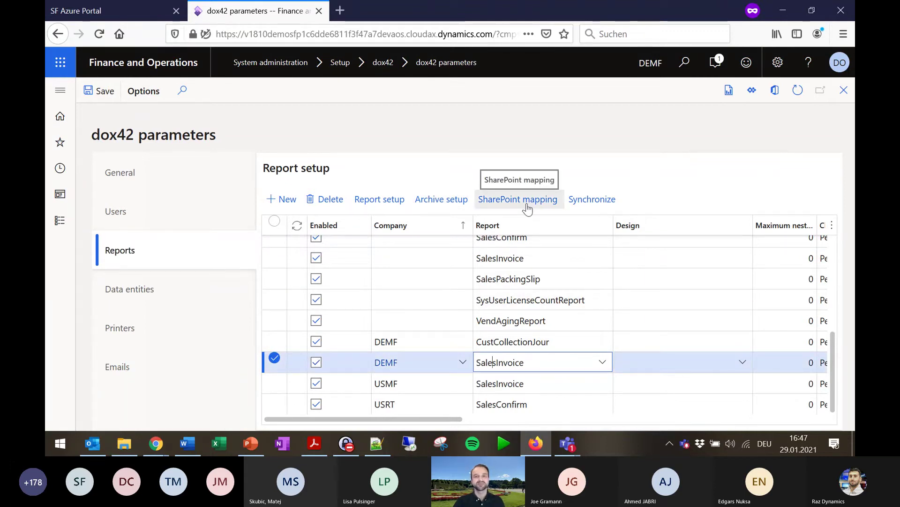
click(386, 205)
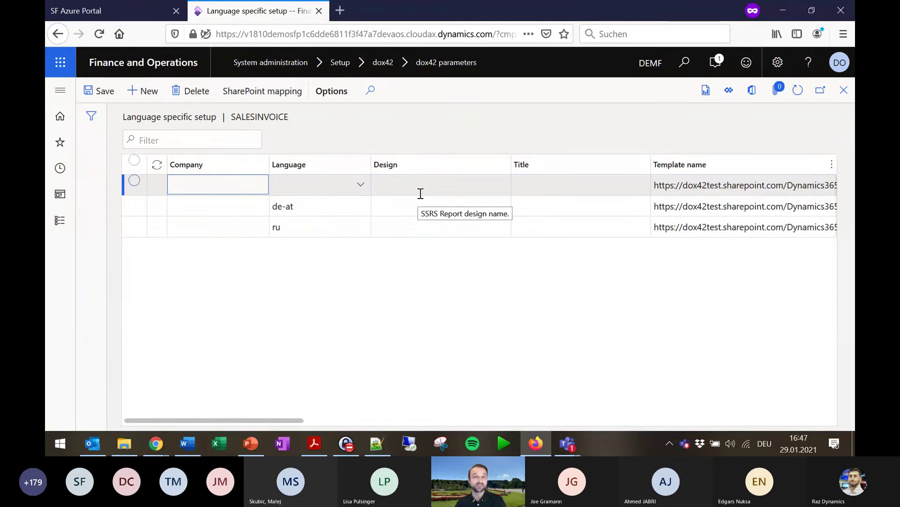
Select the full English invoice Word template URL in the SALESINVOICE language setup.
drag(282, 420, 451, 414)
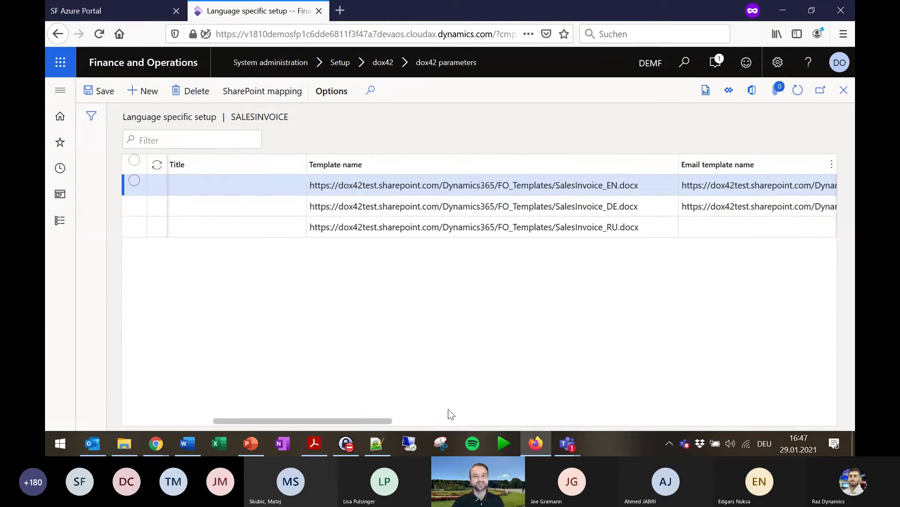
click(647, 188)
drag(642, 186, 301, 216)
click(520, 309)
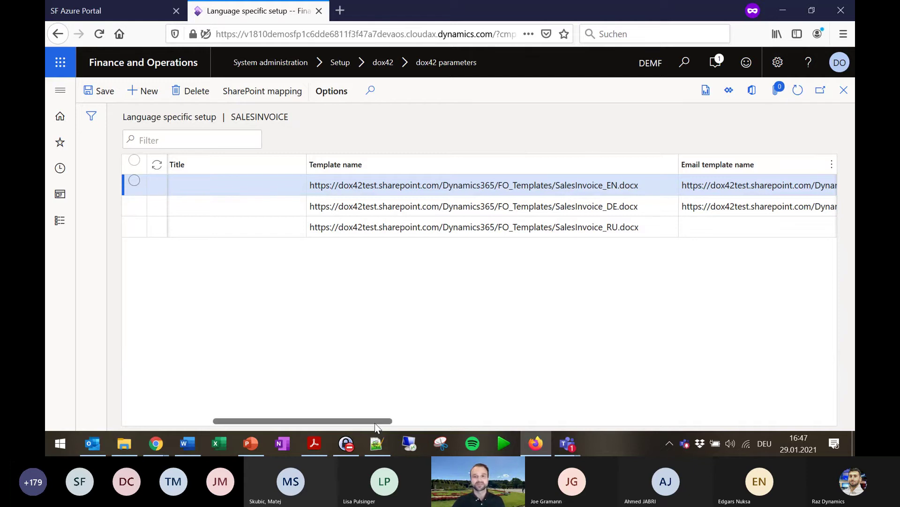
Scroll across the Email template name, Email subject and Email sender columns.
drag(375, 421, 492, 421)
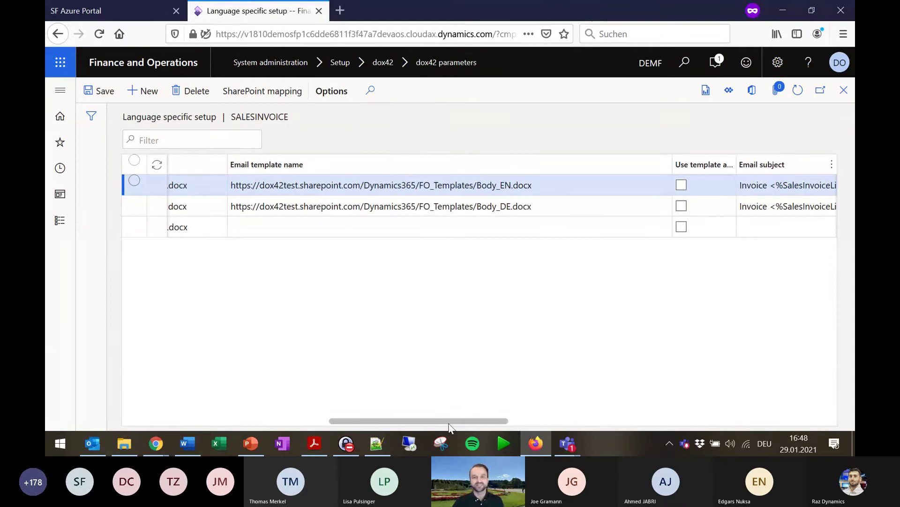
drag(454, 424, 533, 425)
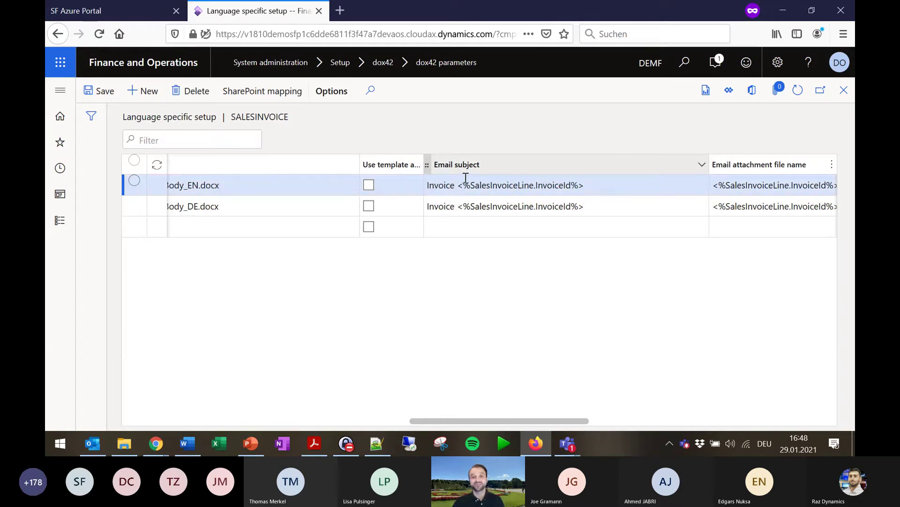
scroll(466, 179, right, 5)
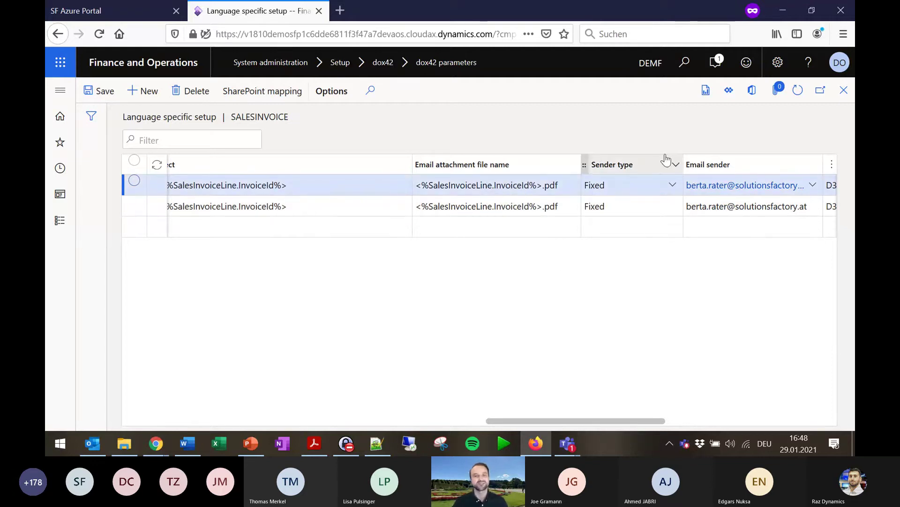
drag(625, 420, 366, 419)
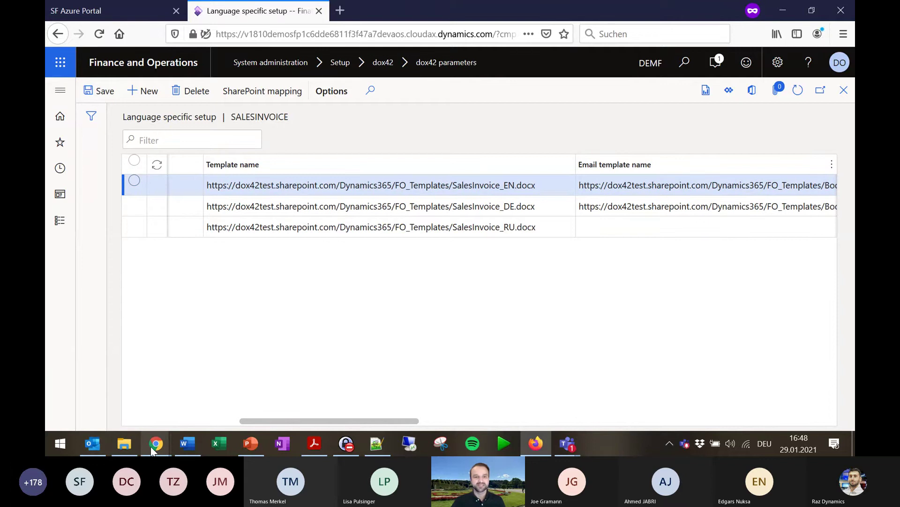
Bring SharePoint forward and open the FO_Templates document library.
mouse_move(153, 449)
click(157, 380)
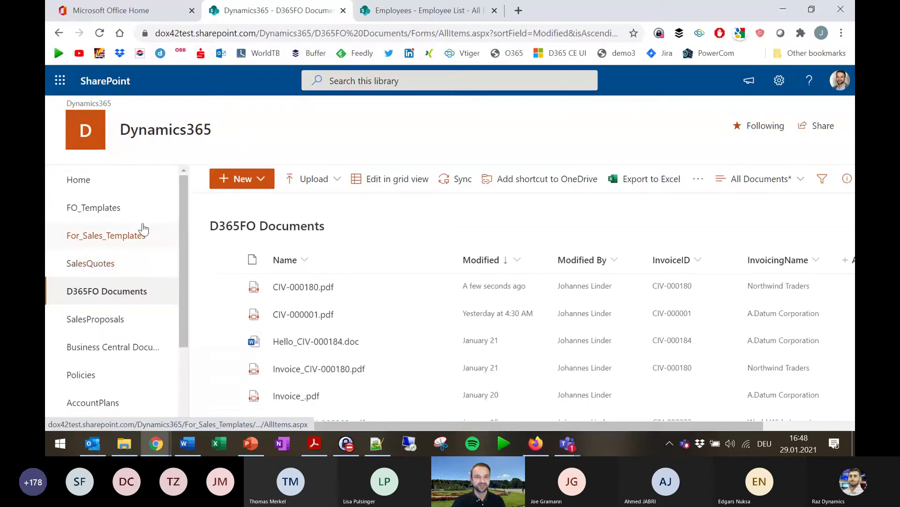
click(117, 209)
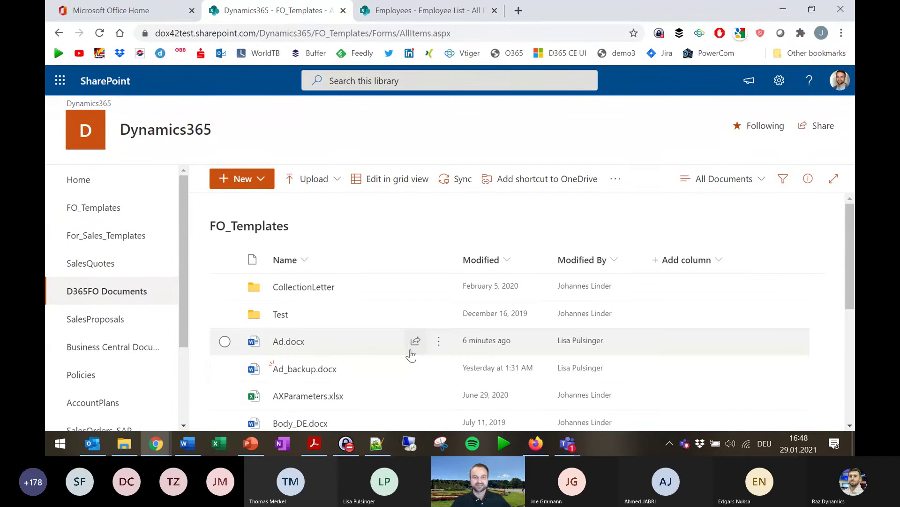
scroll(370, 364, down, 3)
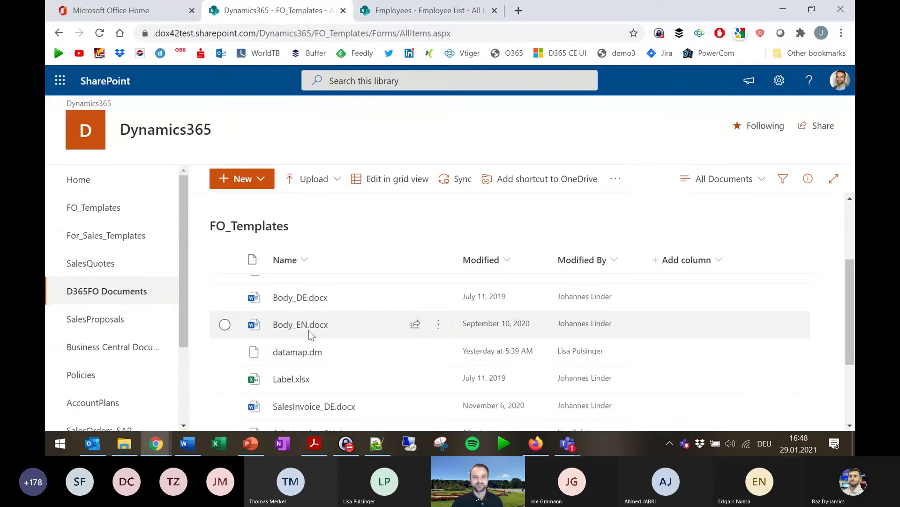
Open Body_EN.docx in the desktop Word app from its actions menu.
click(450, 331)
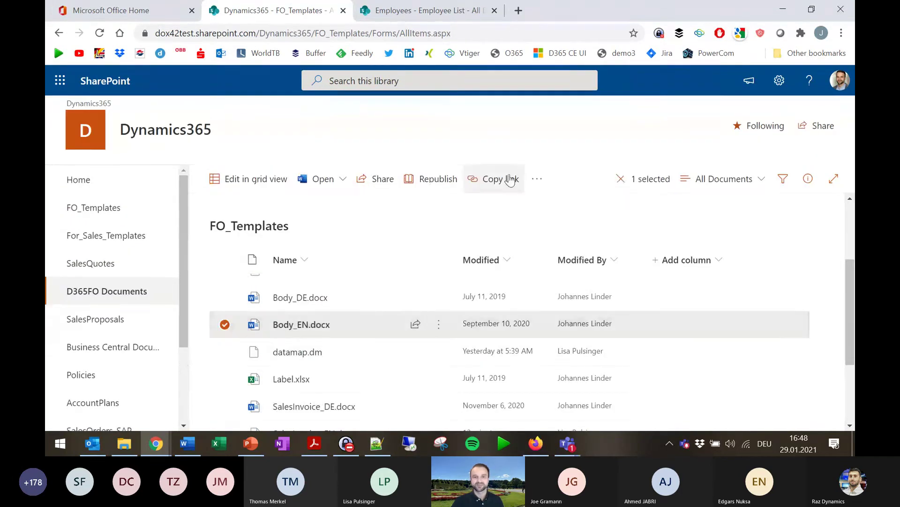
click(439, 324)
mouse_move(534, 88)
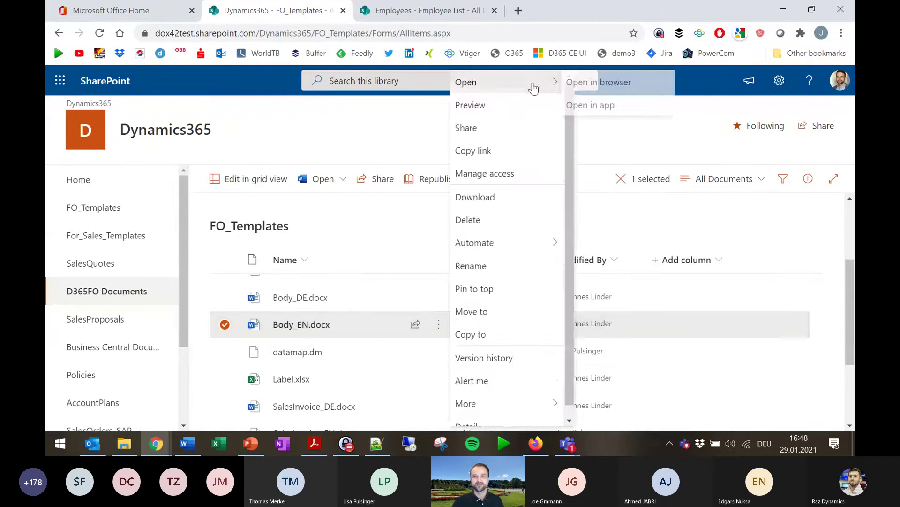
click(590, 105)
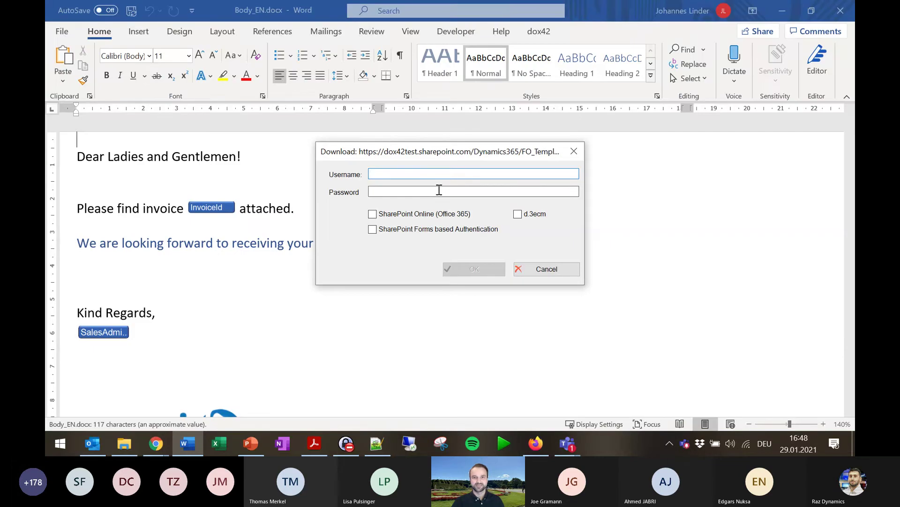
Sign in with the SharePoint Online username and password to download Body_EN.docx.
click(457, 171)
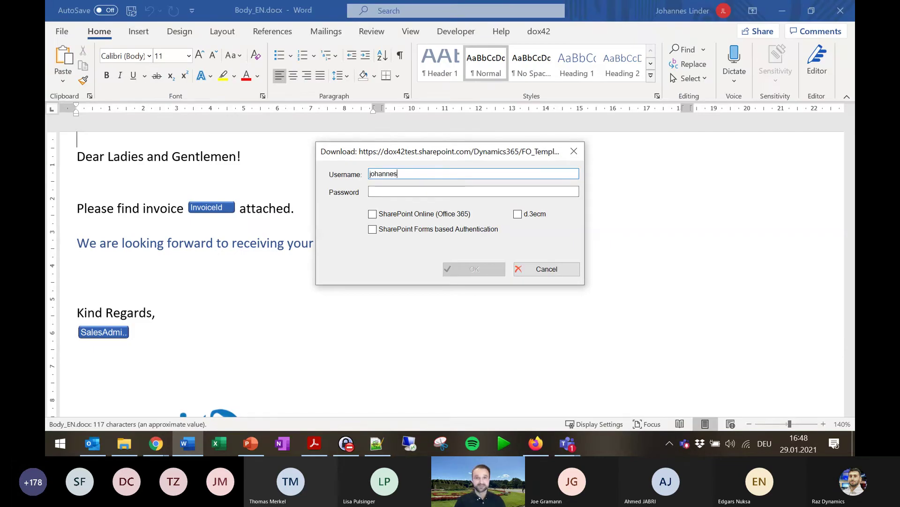
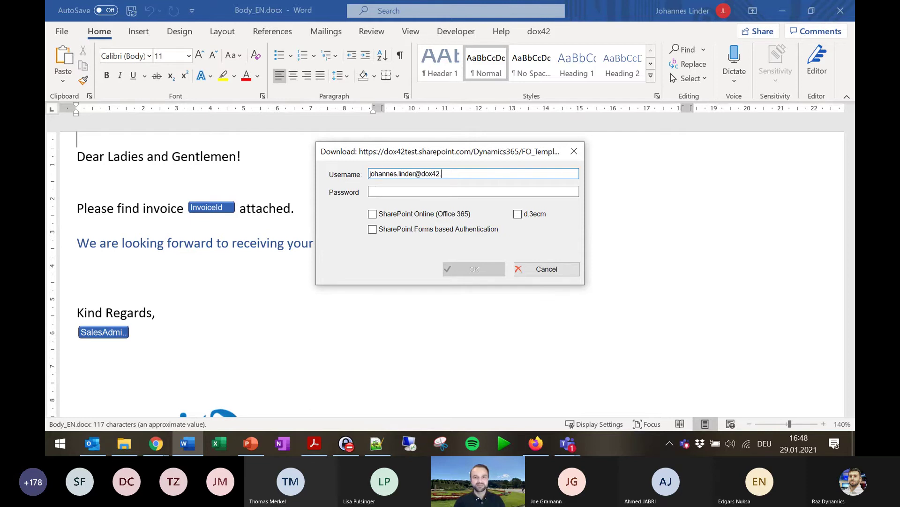
key(Tab)
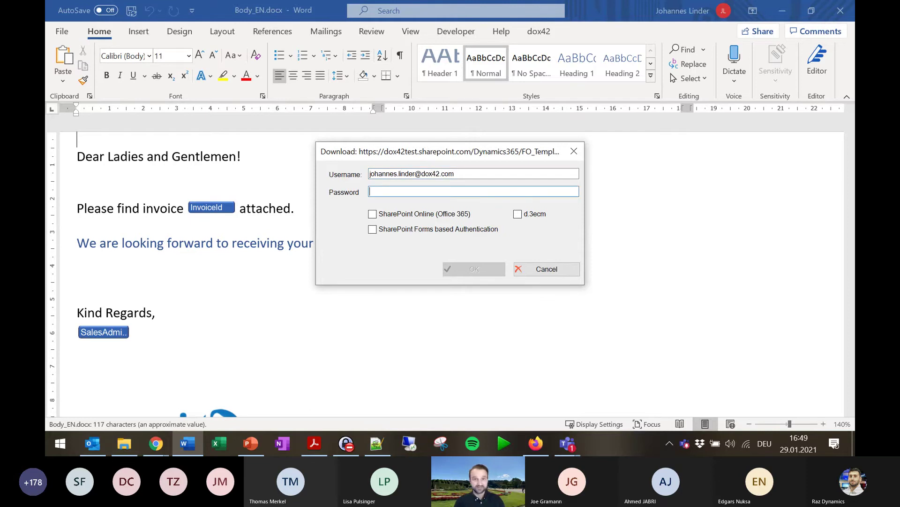
key(ctrl+v)
click(419, 215)
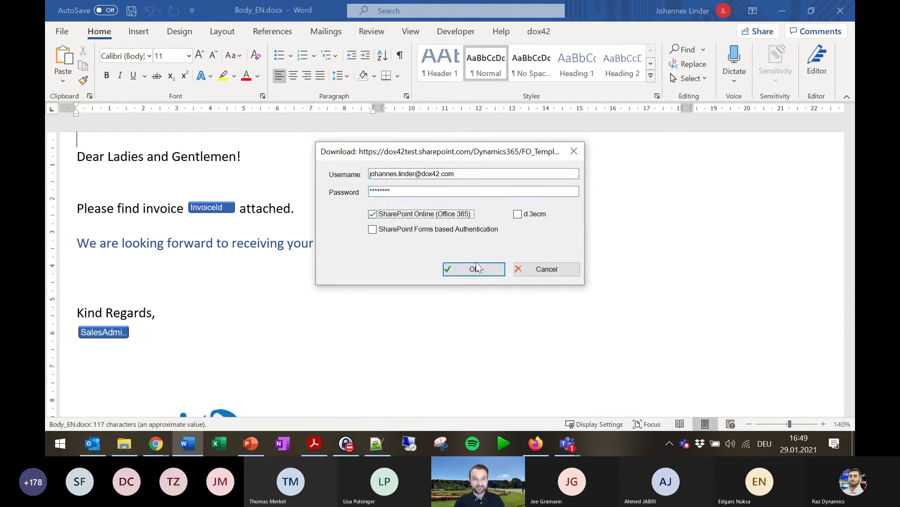
click(474, 269)
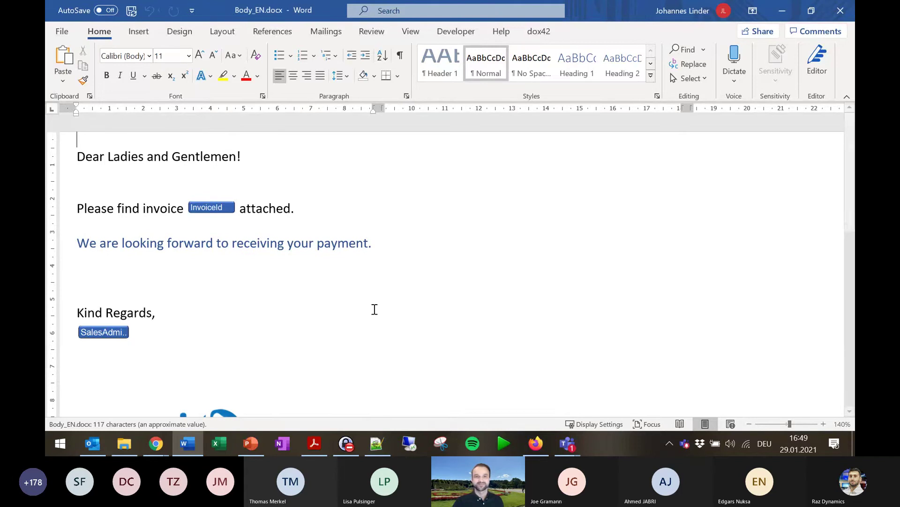
Look over the Body_EN.docx e-mail text in Word, then minimize Word.
scroll(301, 356, down, 3)
scroll(310, 368, up, 3)
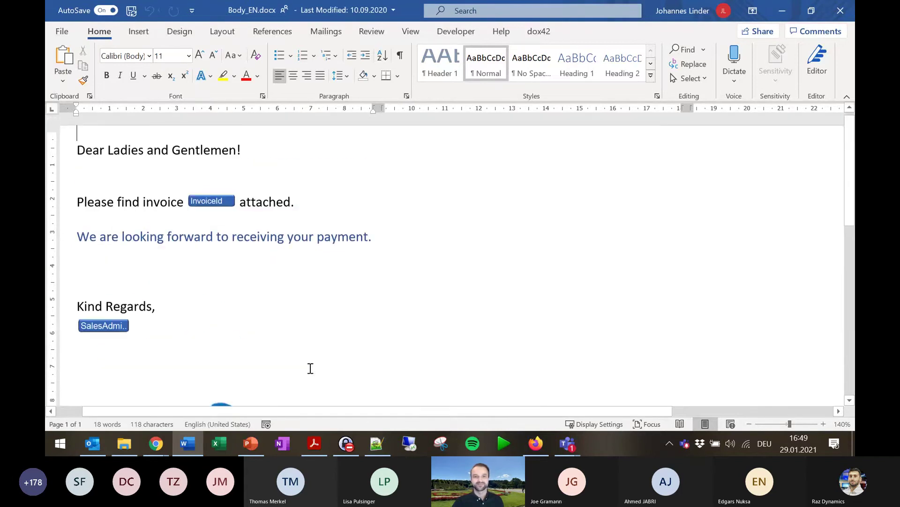
click(777, 12)
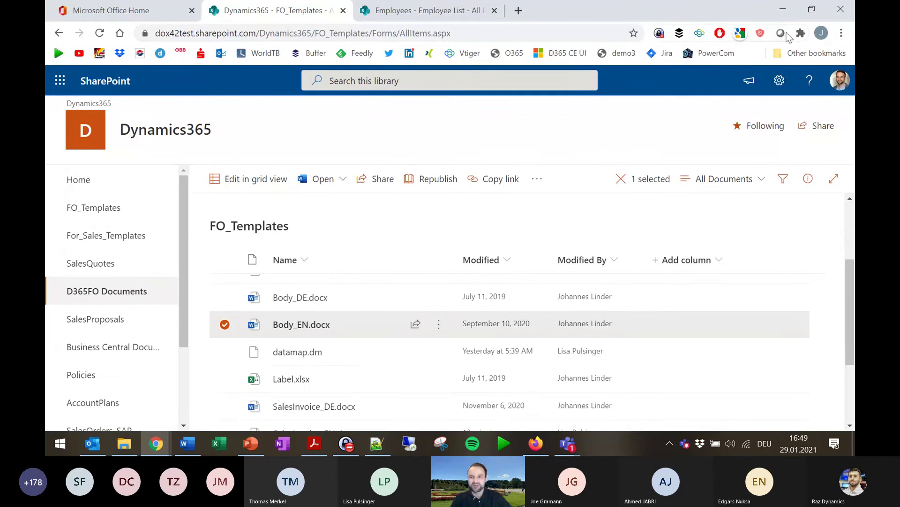
Close the language-specific setup and open SalesInvoice's archive print destination settings.
click(536, 443)
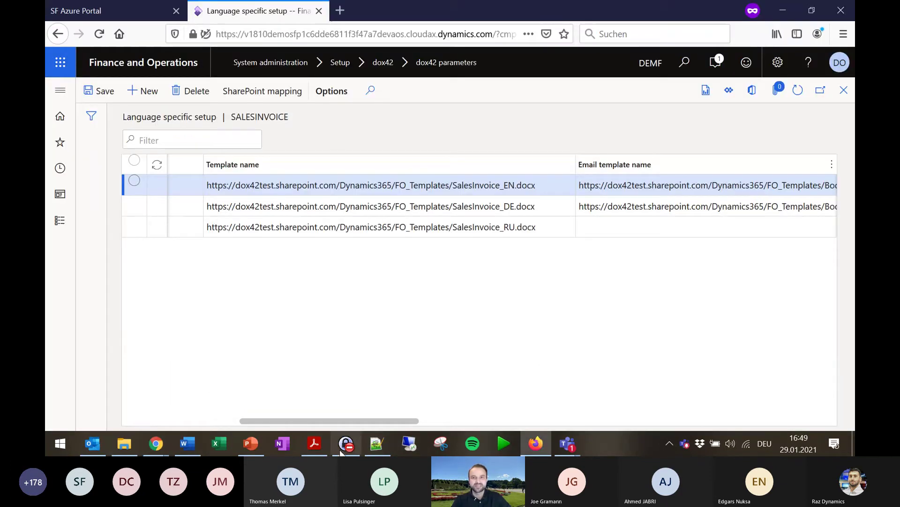
click(840, 103)
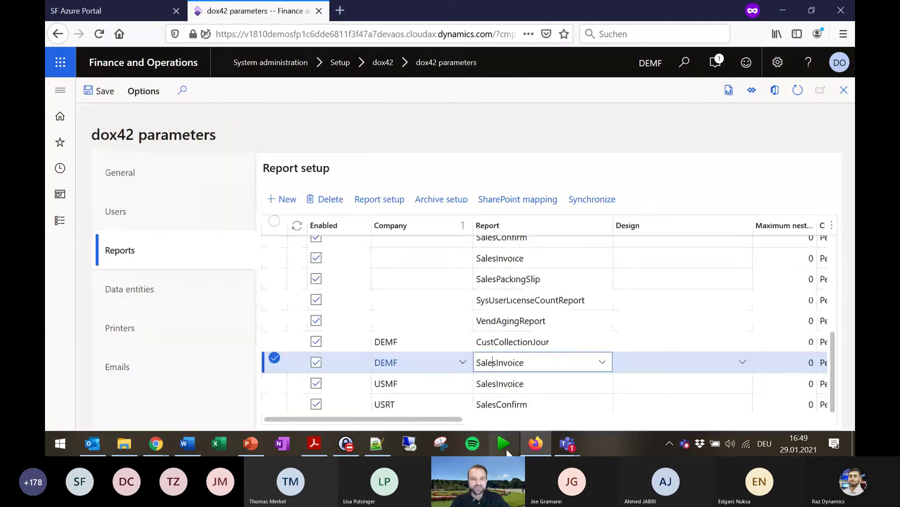
click(446, 200)
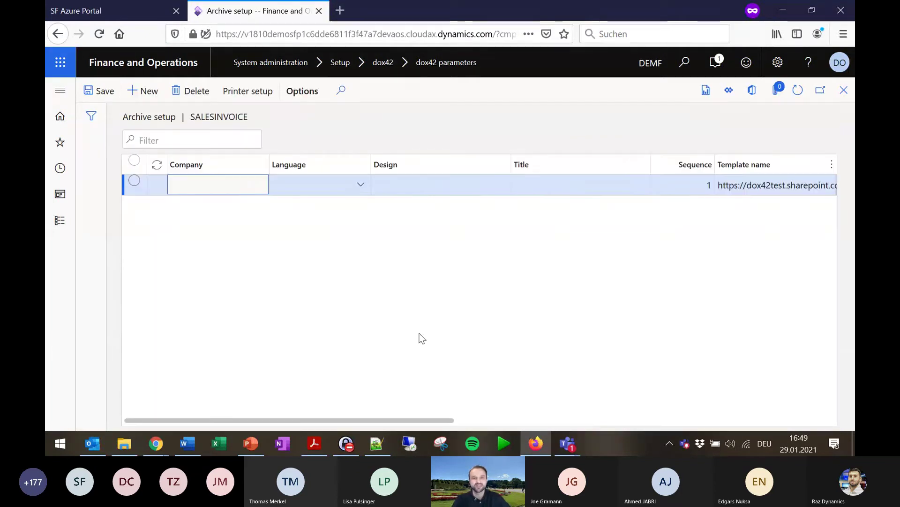
click(248, 91)
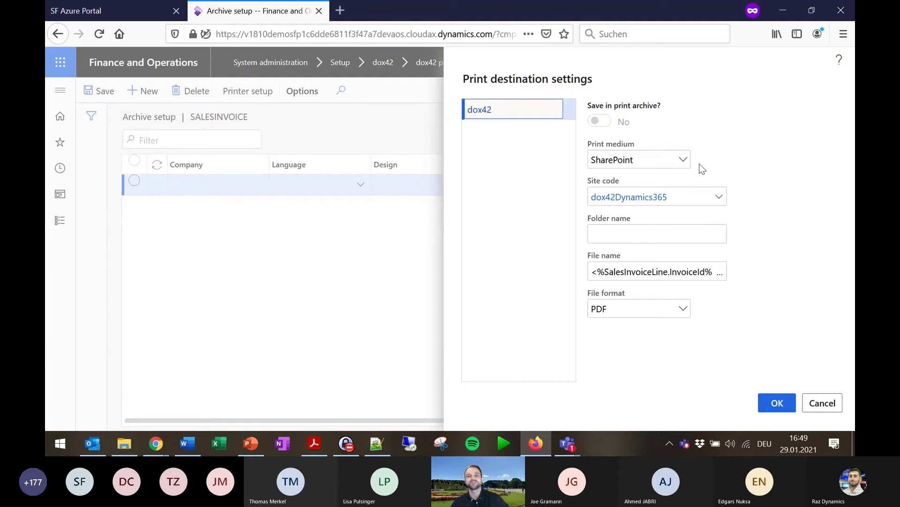
Review the SharePoint medium, file name pattern and PDF format, then cancel and close archive setup.
click(684, 160)
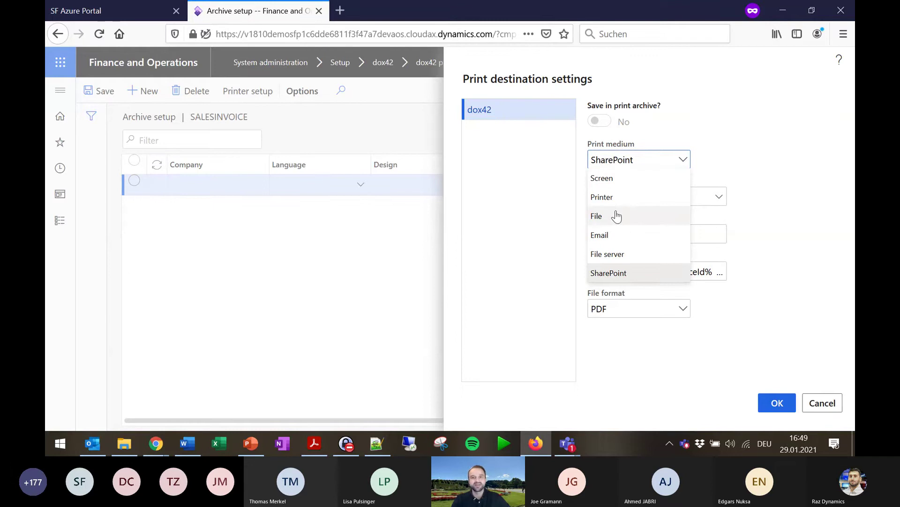
click(634, 273)
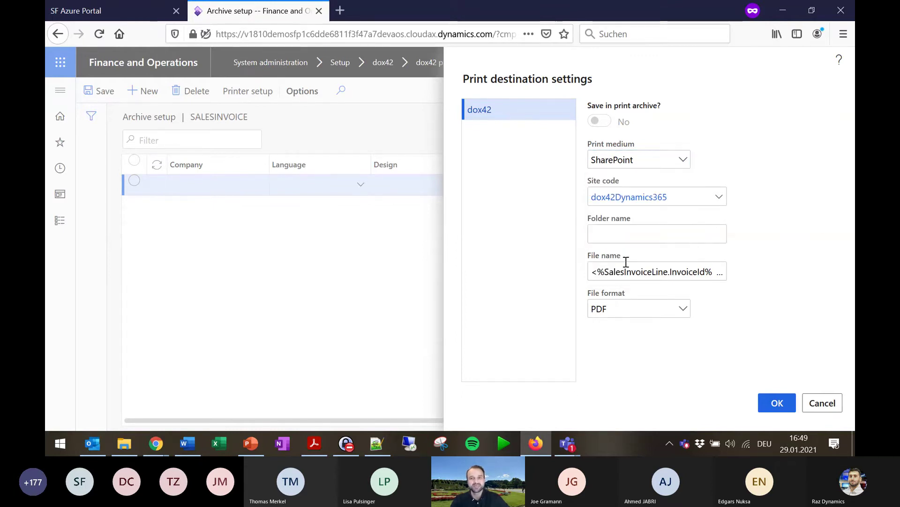
click(607, 270)
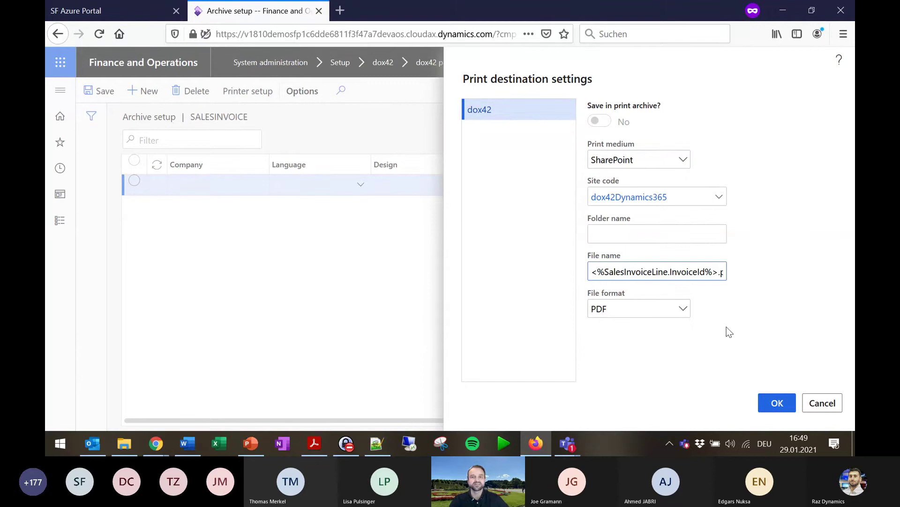
click(687, 316)
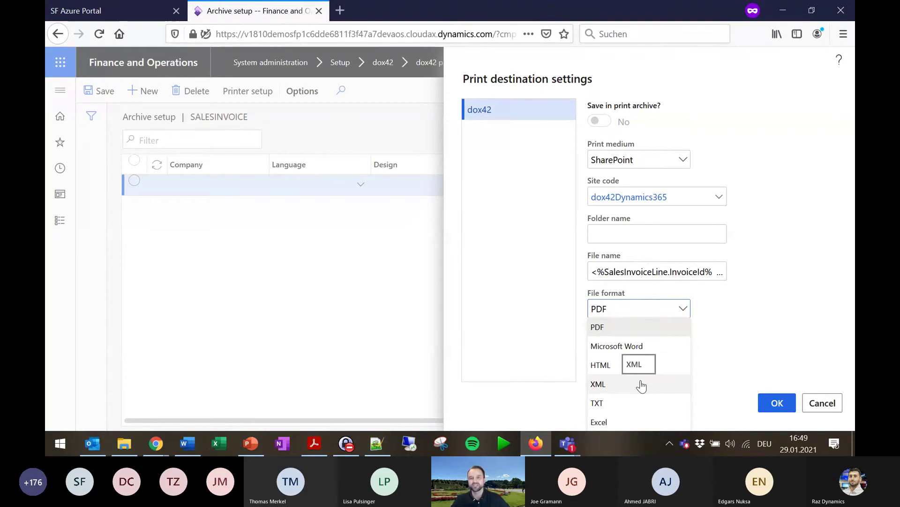
click(797, 308)
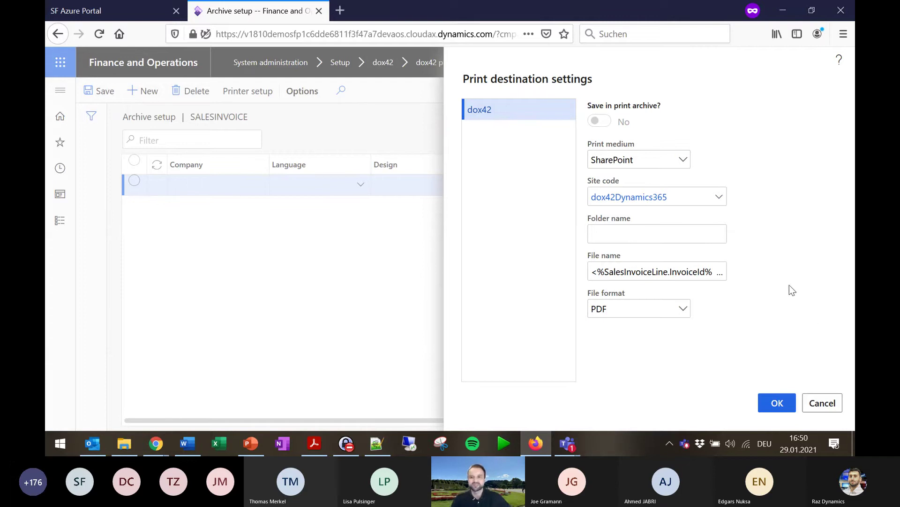
click(822, 403)
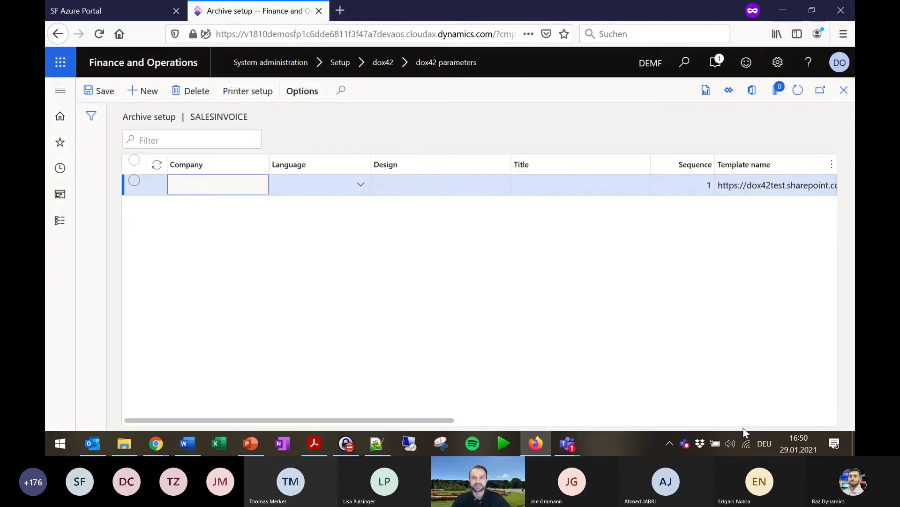
click(845, 92)
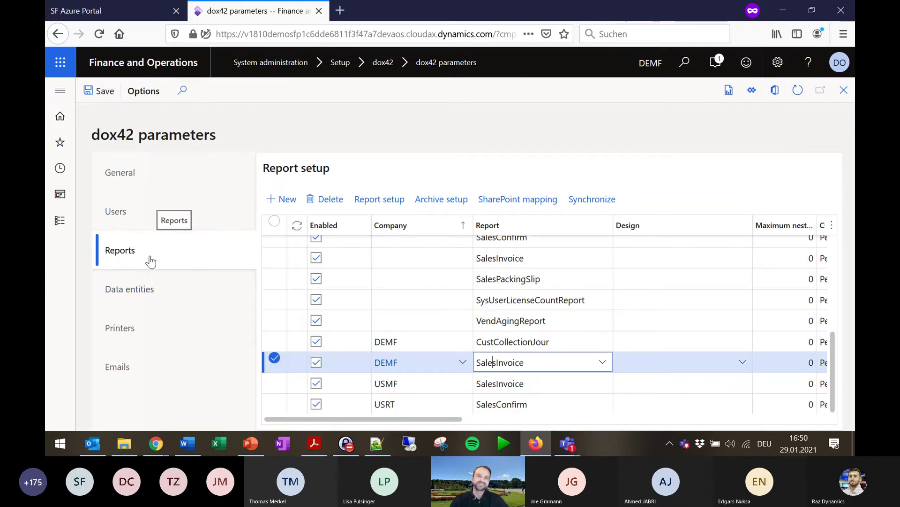
Check the dox42 data entities setup, then go to All vendors via favorites.
click(134, 297)
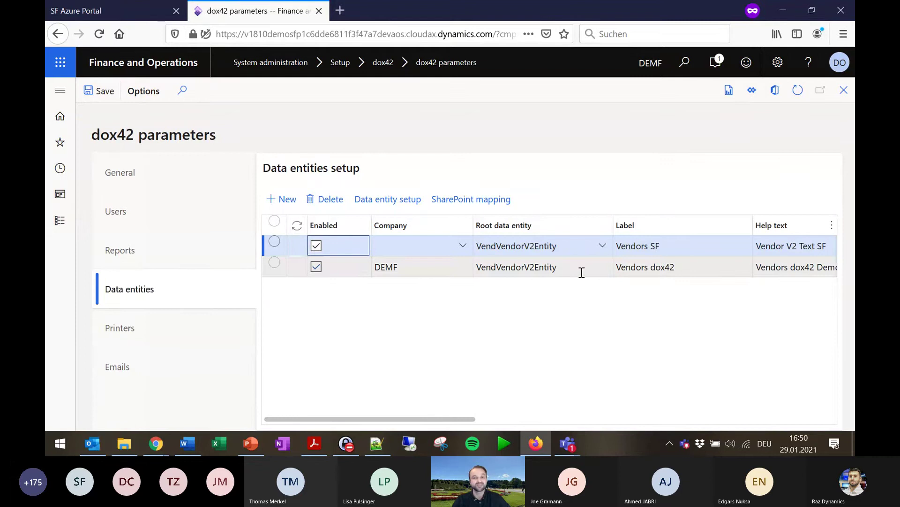
click(61, 91)
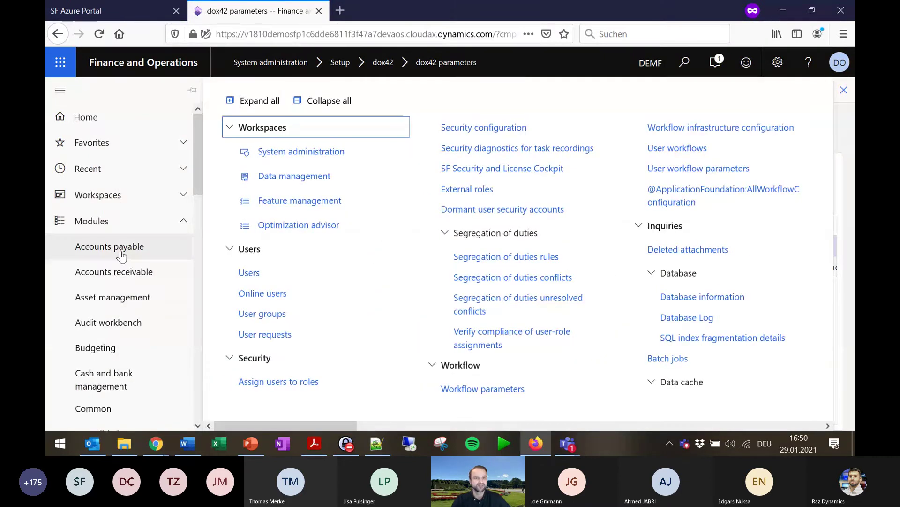
click(163, 143)
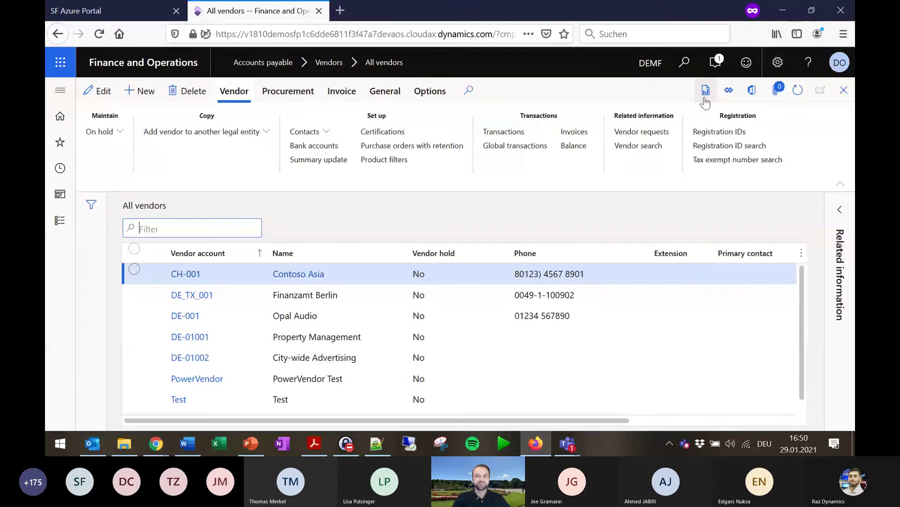
Run the Vendors dox42 template from the dox42 template dropdown.
click(705, 99)
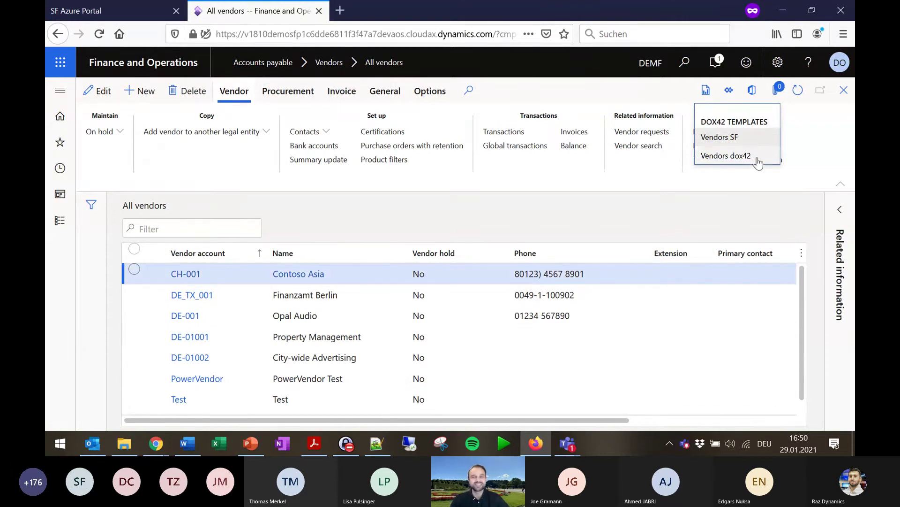
click(737, 158)
click(737, 158)
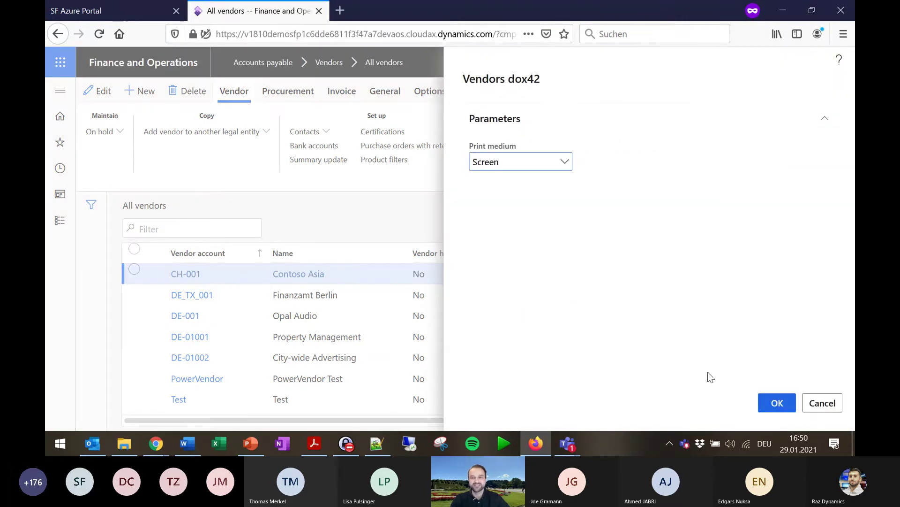
Print the Contoso Asia Supplier Master Data sheet to screen and scroll through the one-page result.
click(777, 402)
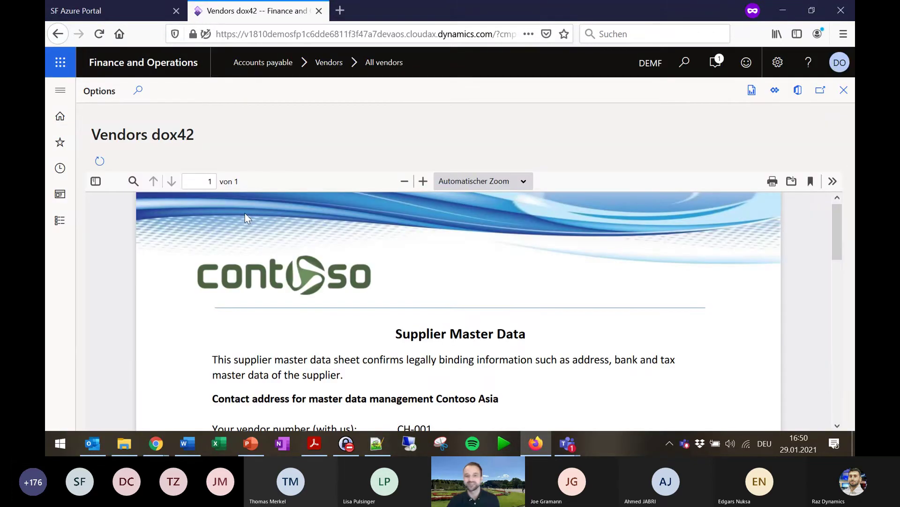
scroll(245, 213, down, 3)
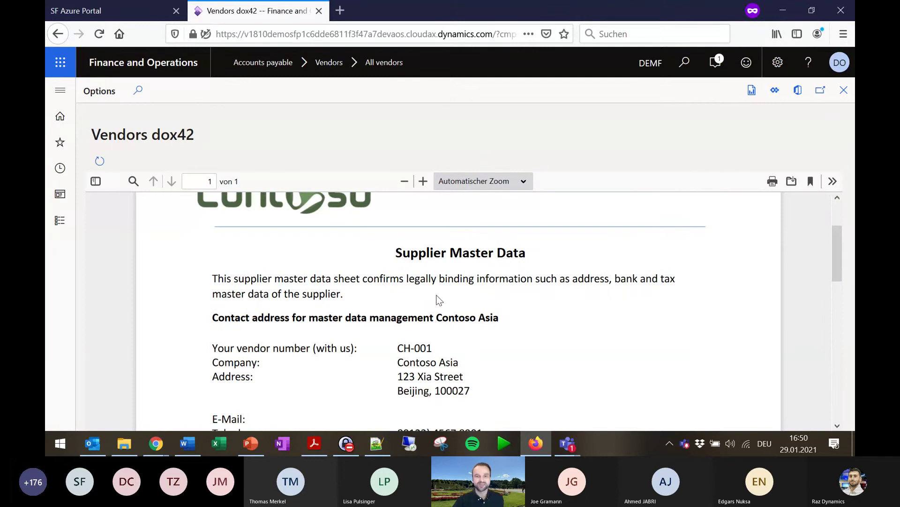
scroll(439, 300, down, 15)
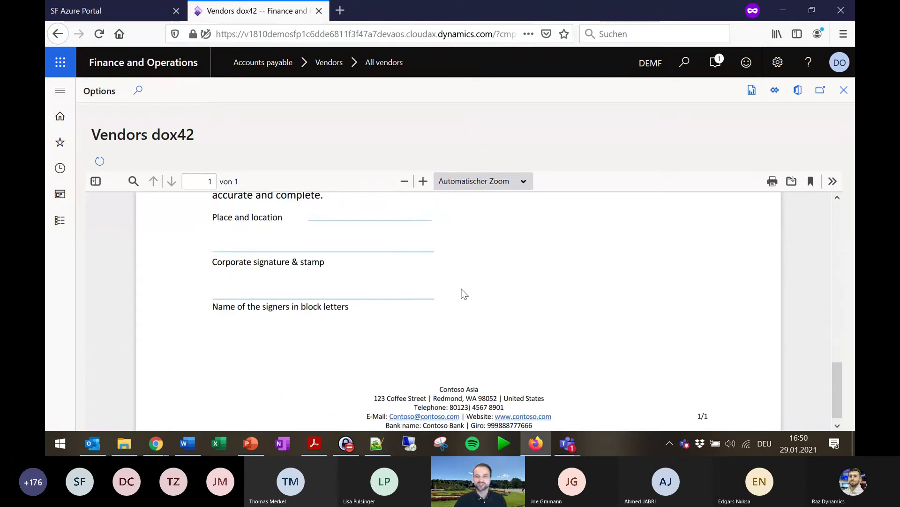
scroll(463, 293, down, 1)
scroll(469, 300, up, 20)
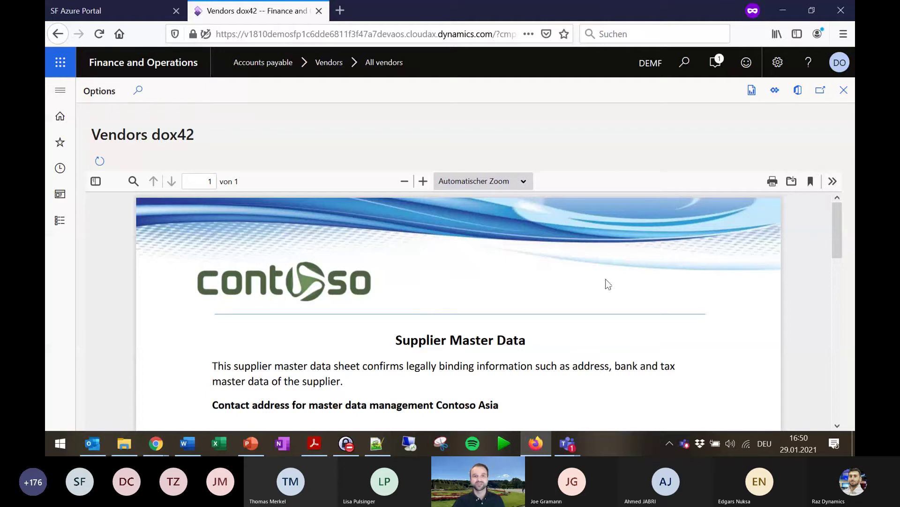
Open VendorFactSheet.docx from SharePoint's FO_Templates library in desktop Word via Open in app.
mouse_move(156, 443)
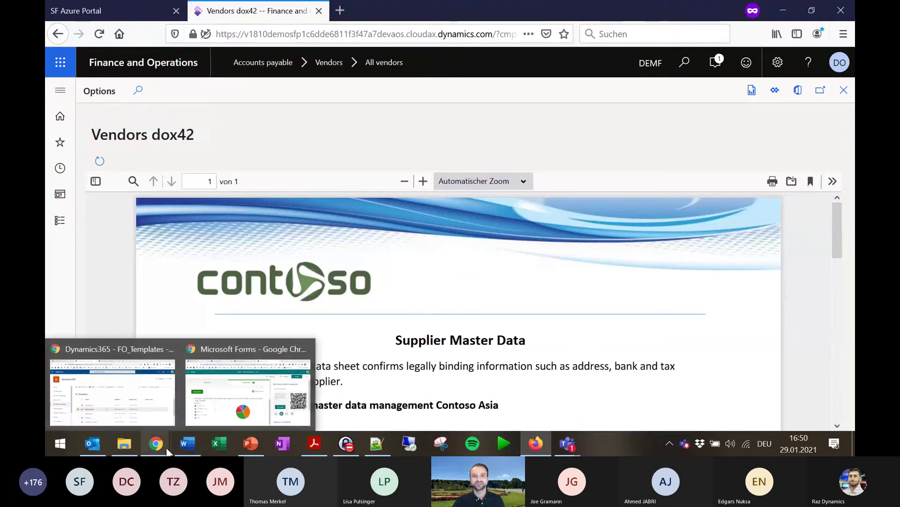
mouse_move(130, 406)
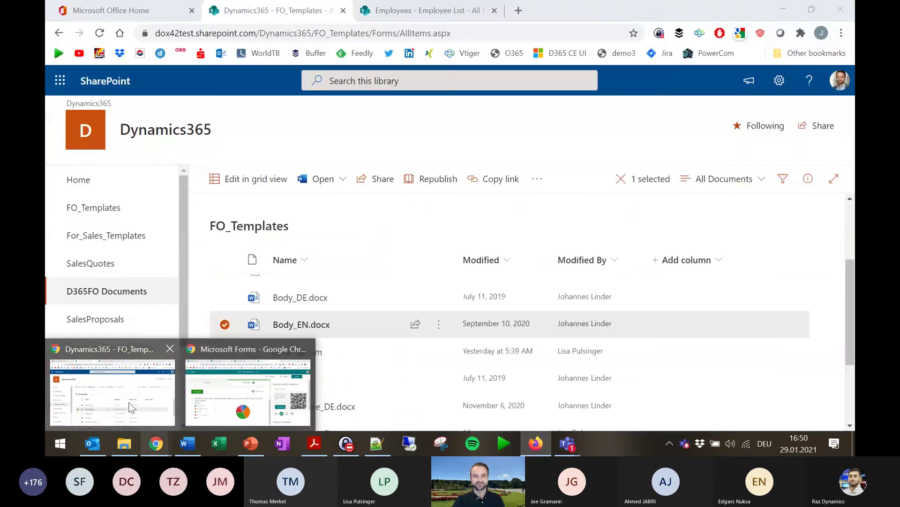
click(130, 406)
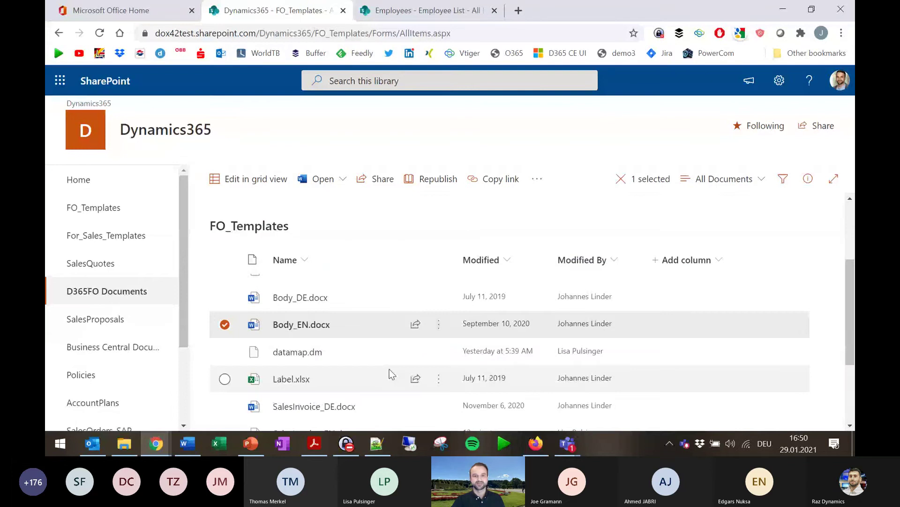
scroll(391, 374, down, 3)
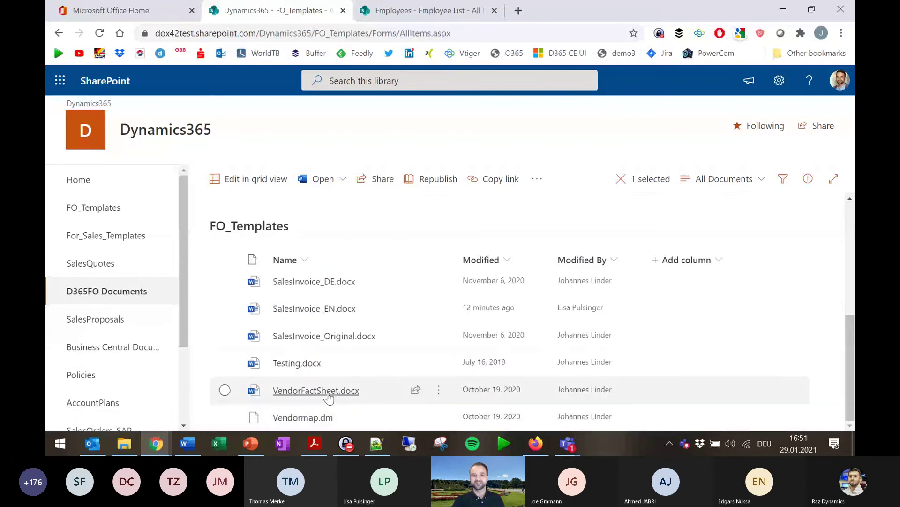
click(439, 391)
mouse_move(547, 89)
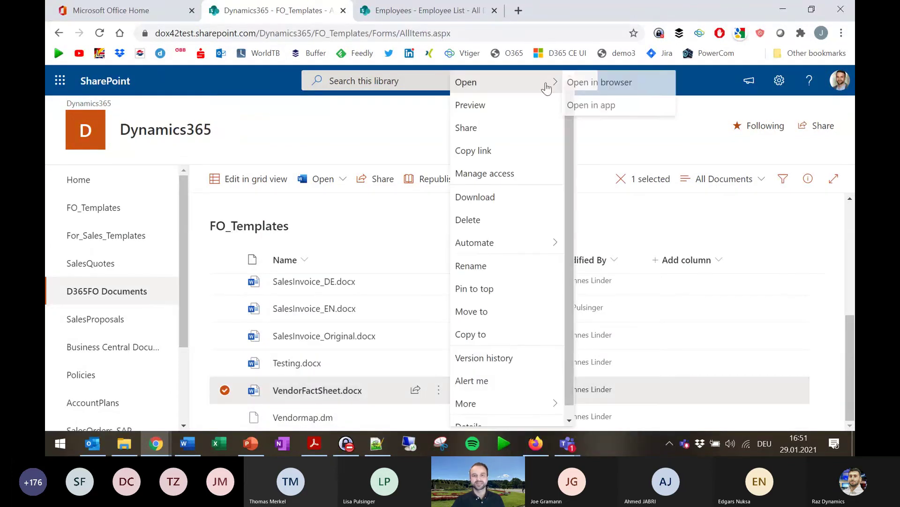
click(622, 107)
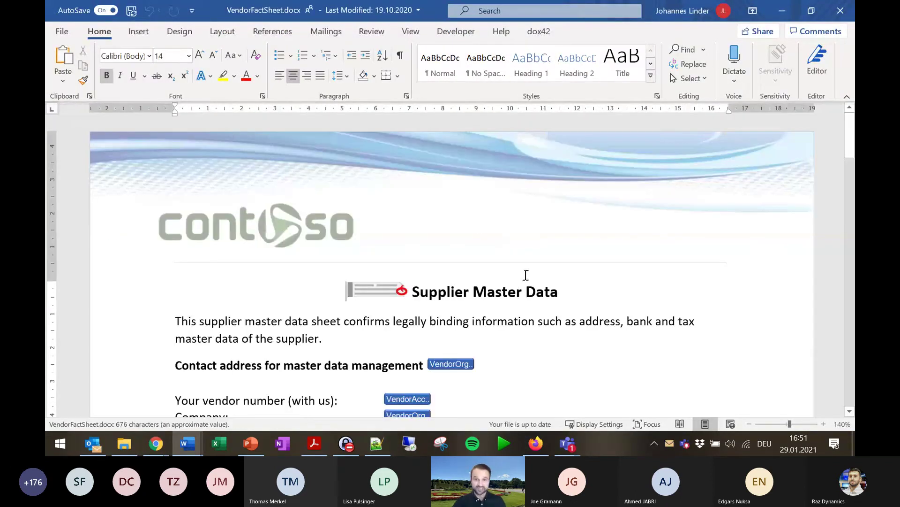
Run dox42 Generate with an empty CallerRecordFilter to produce Document1 for Capable Sales and Service.
scroll(525, 274, down, 6)
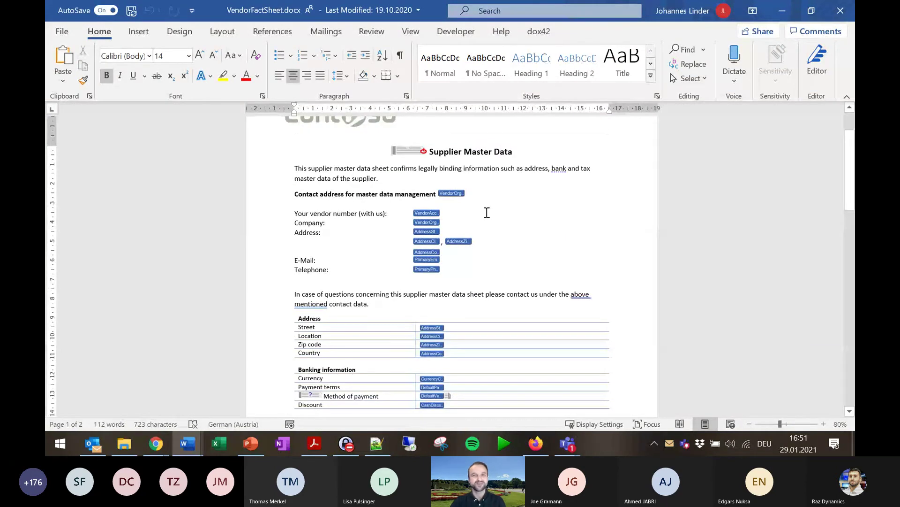
click(539, 31)
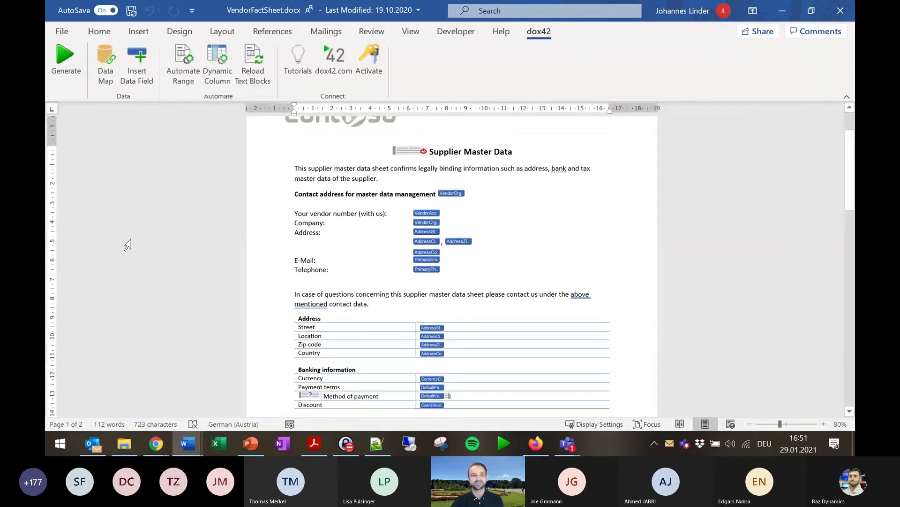
click(69, 67)
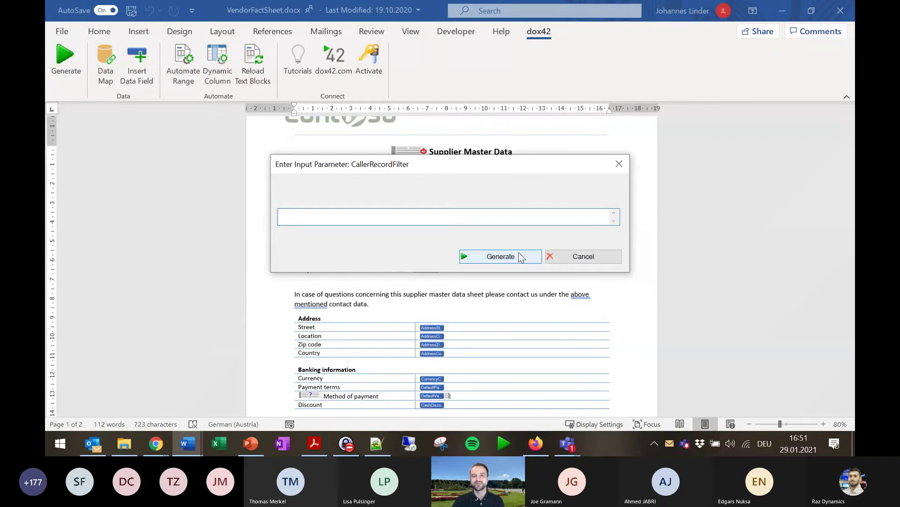
click(520, 257)
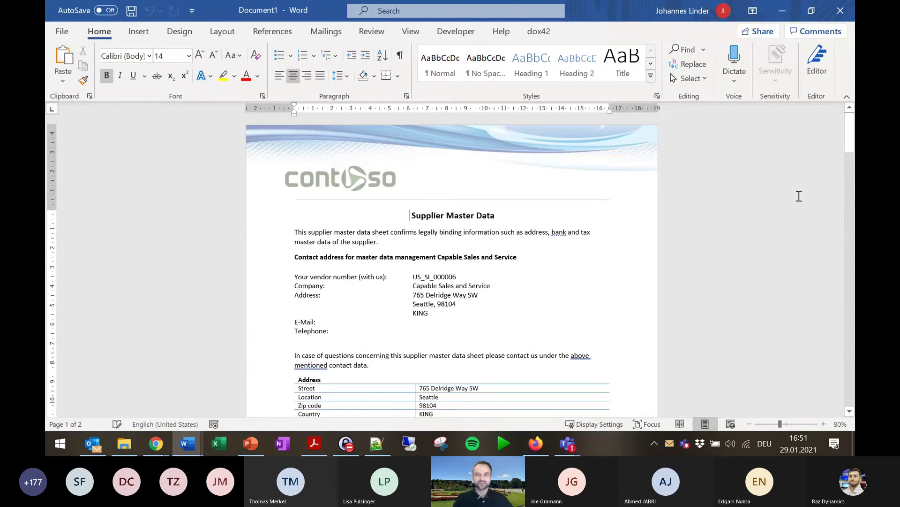
Check the signature lines on page 2 of Document1, then minimize it.
mouse_move(849, 133)
mouse_down()
mouse_move(849, 248)
mouse_move(820, 358)
mouse_move(836, 281)
mouse_move(774, 307)
mouse_move(769, 338)
mouse_up()
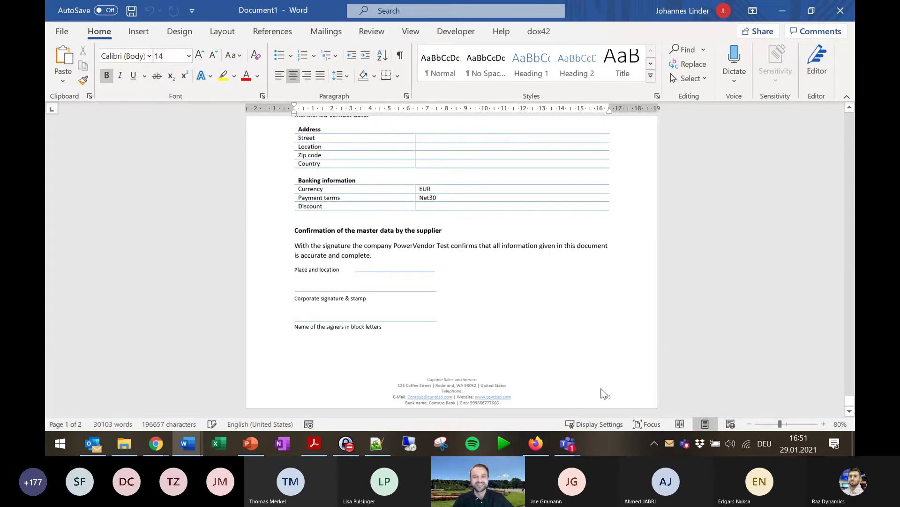
scroll(601, 389, up, 5)
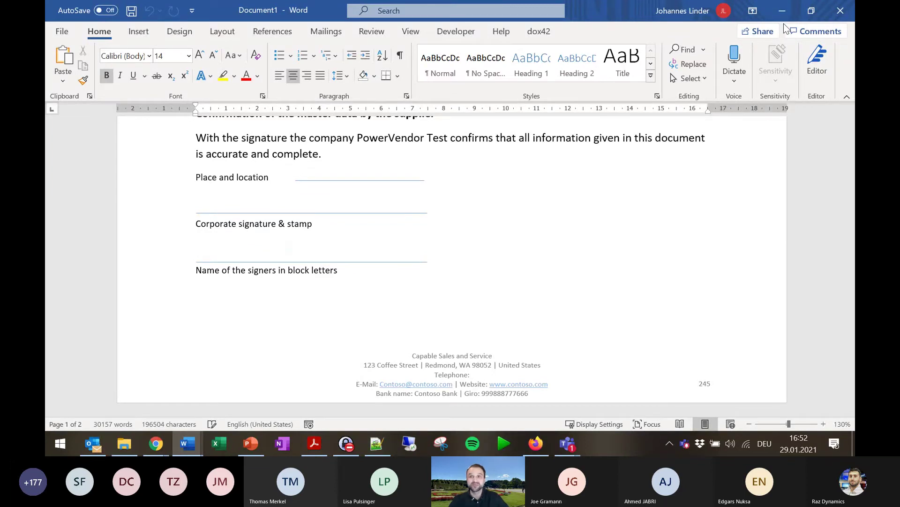
click(782, 10)
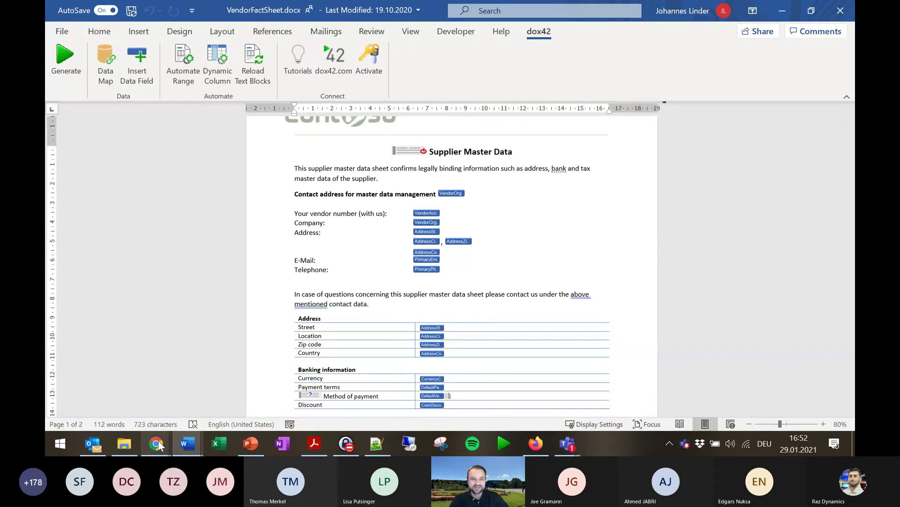
Bring Chrome forward on the Employees – Employee List library page.
mouse_move(158, 444)
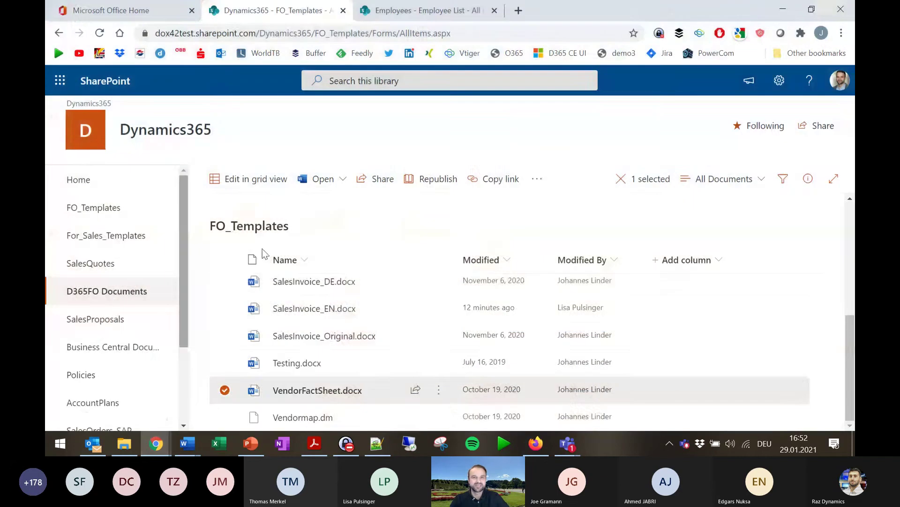
click(114, 393)
click(435, 11)
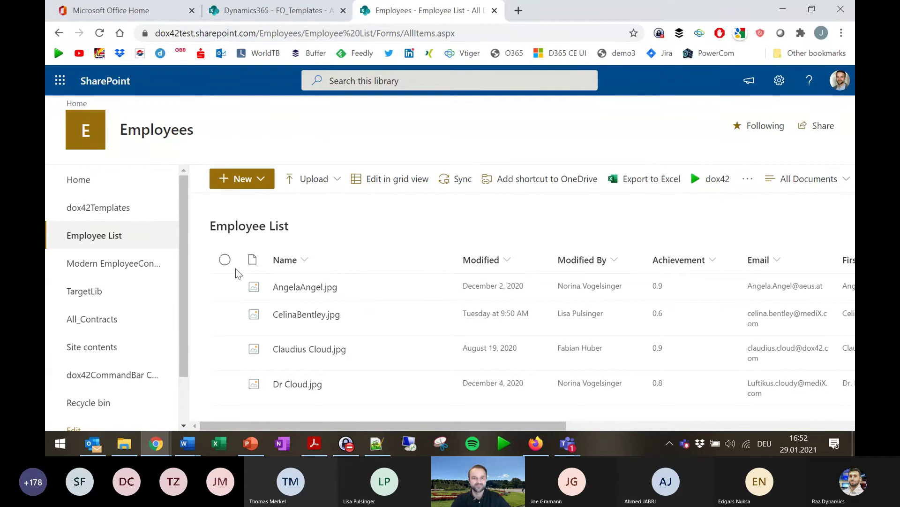
Select three of the four employee entries and generate a deck with the Sales Report PPTX template.
click(225, 259)
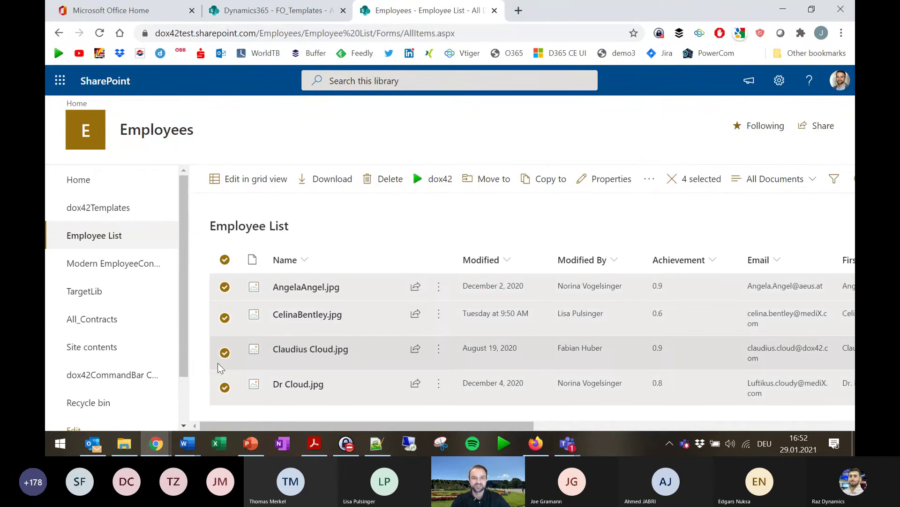
click(218, 362)
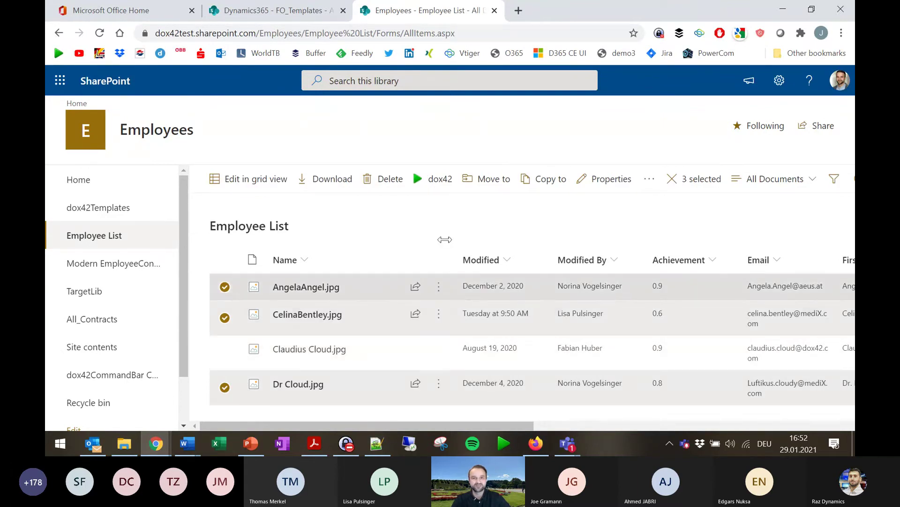
click(427, 179)
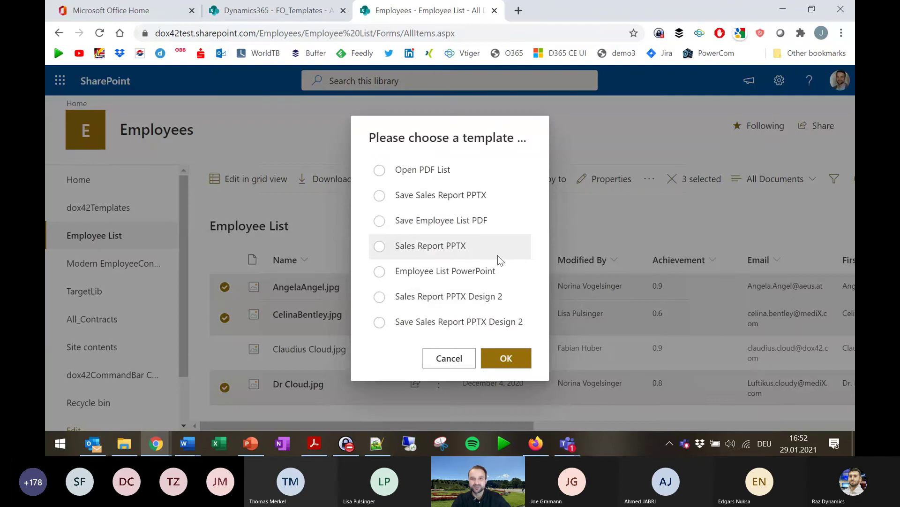
click(450, 250)
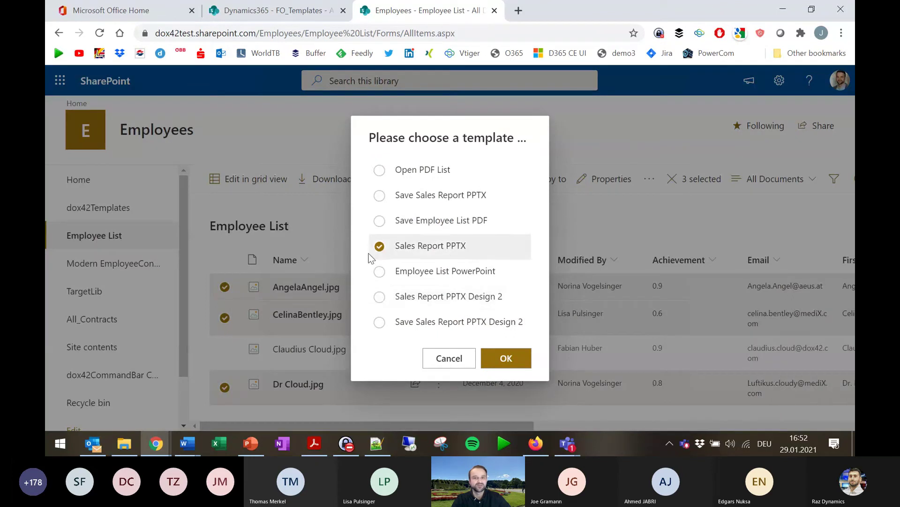
click(517, 359)
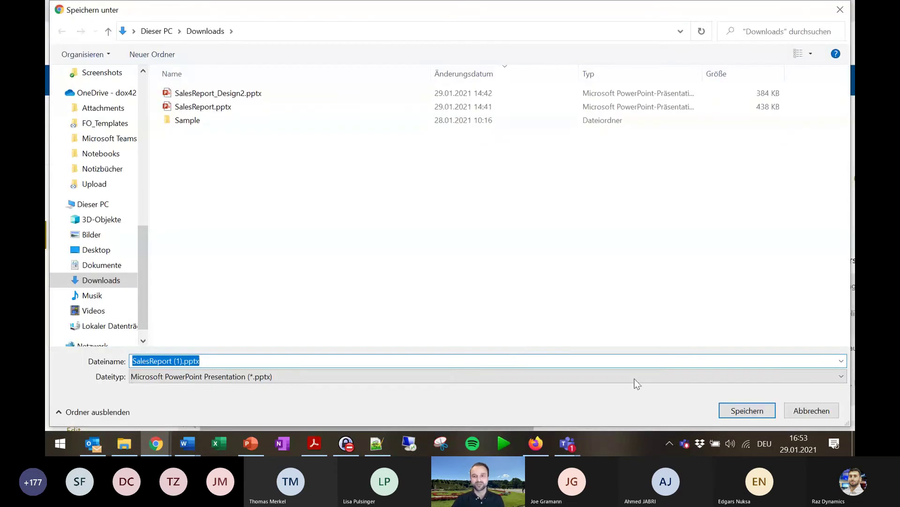
Save and open SalesReport (1).pptx, review all seven profile and sales-figure slides, then close it.
click(747, 410)
click(104, 422)
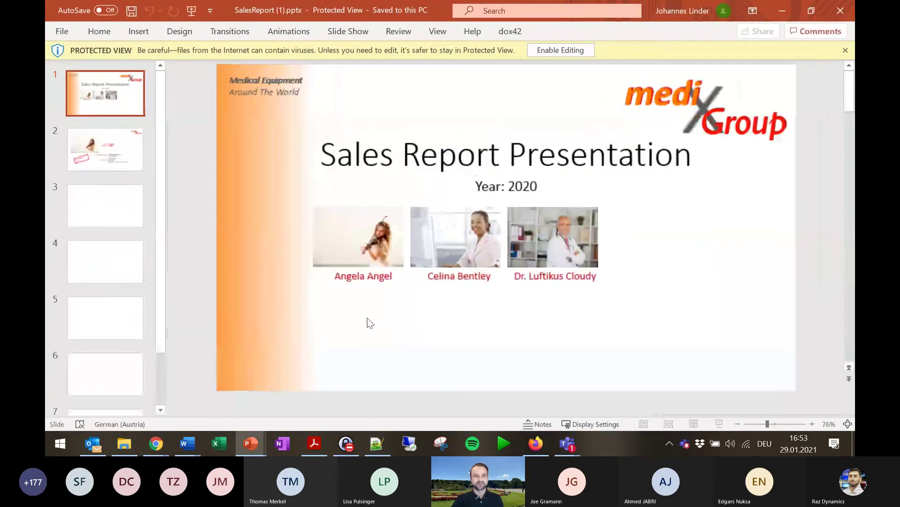
click(100, 148)
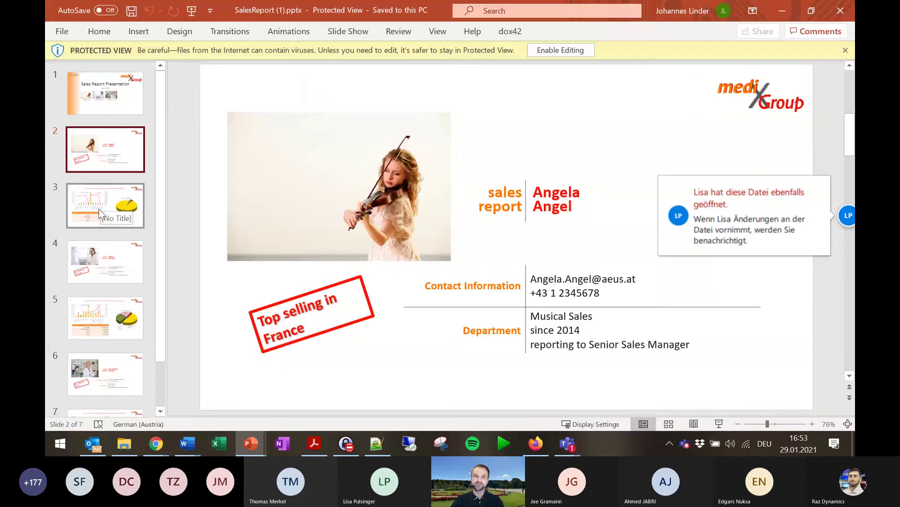
click(109, 274)
click(117, 378)
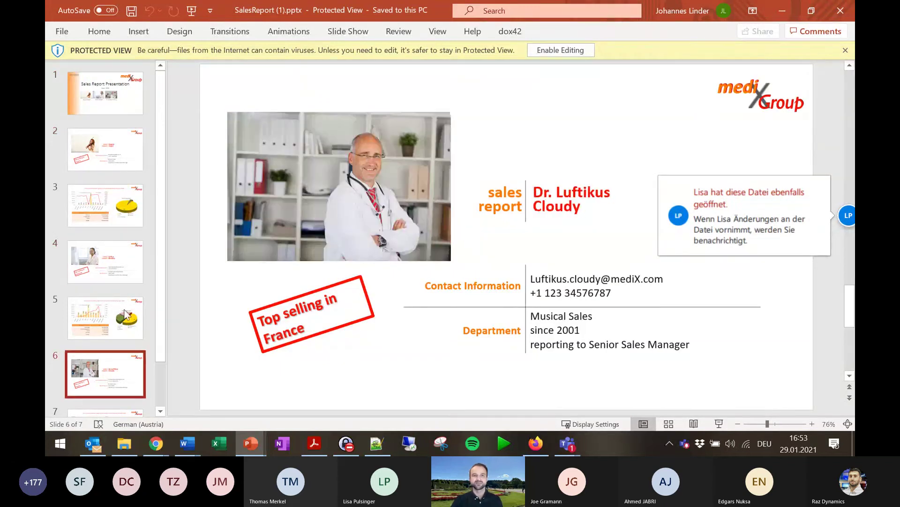
click(117, 199)
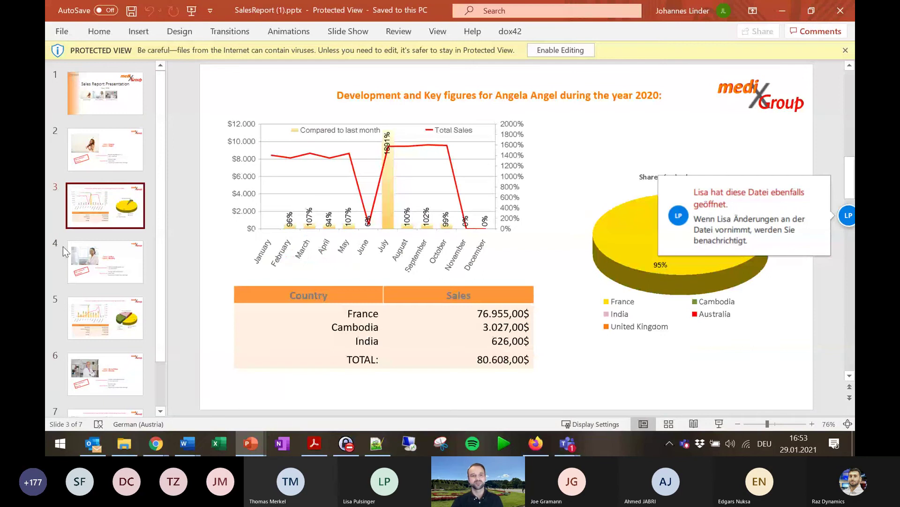
click(112, 322)
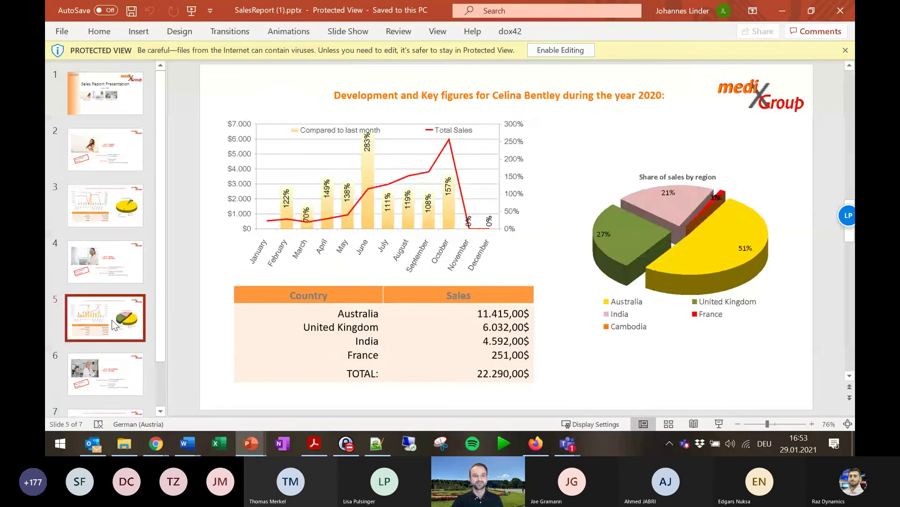
scroll(112, 323, down, 2)
click(105, 376)
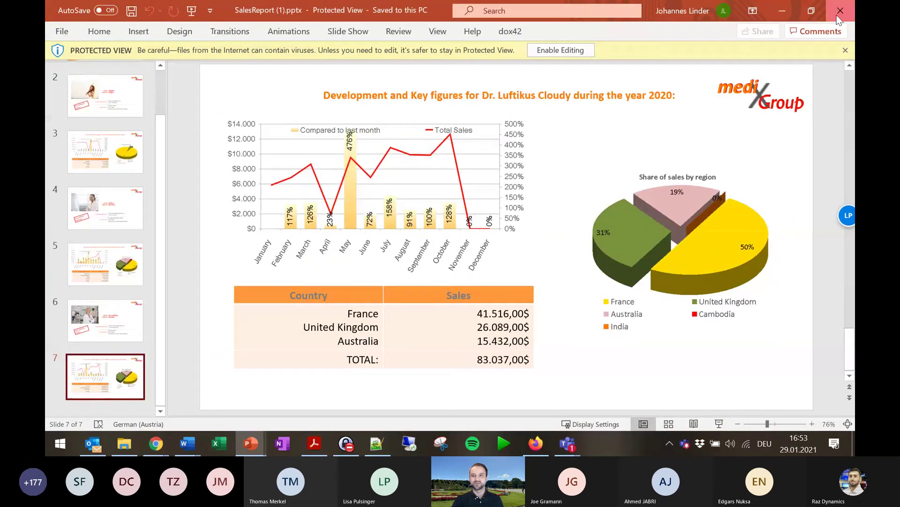
click(838, 17)
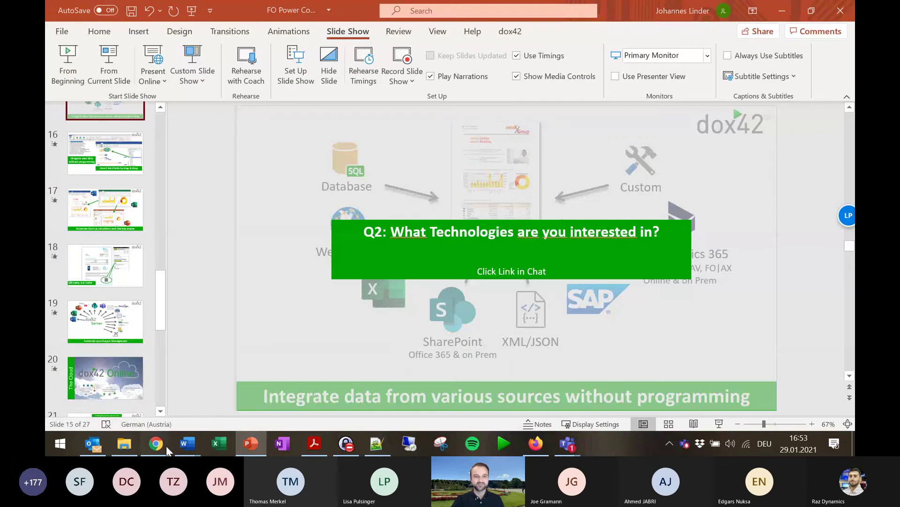
Generate SalesReport_Design2 (1).pptx with the Sales Report PPTX Design 2 template and save it to Downloads.
mouse_move(162, 445)
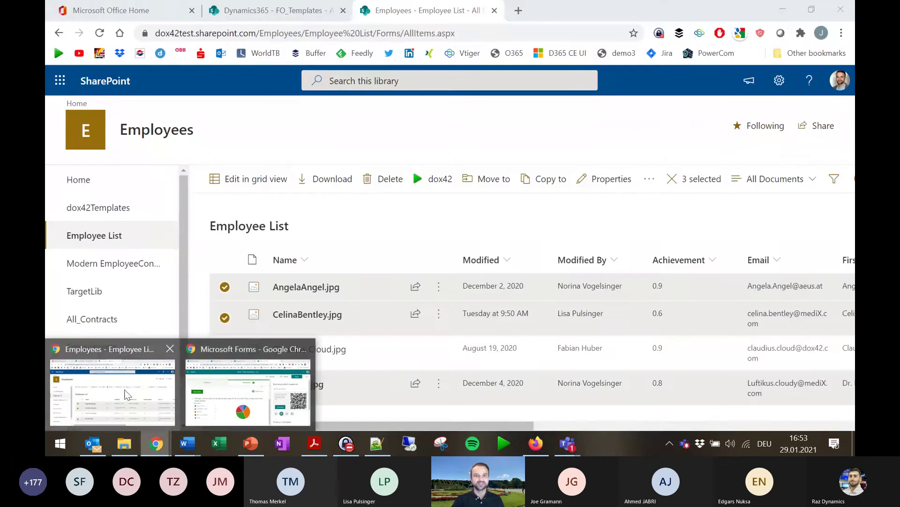
click(126, 394)
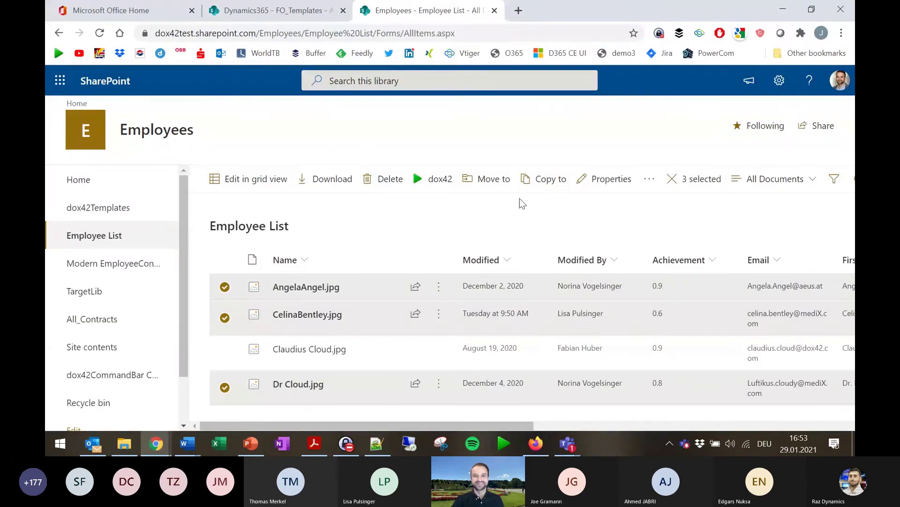
click(430, 303)
click(506, 359)
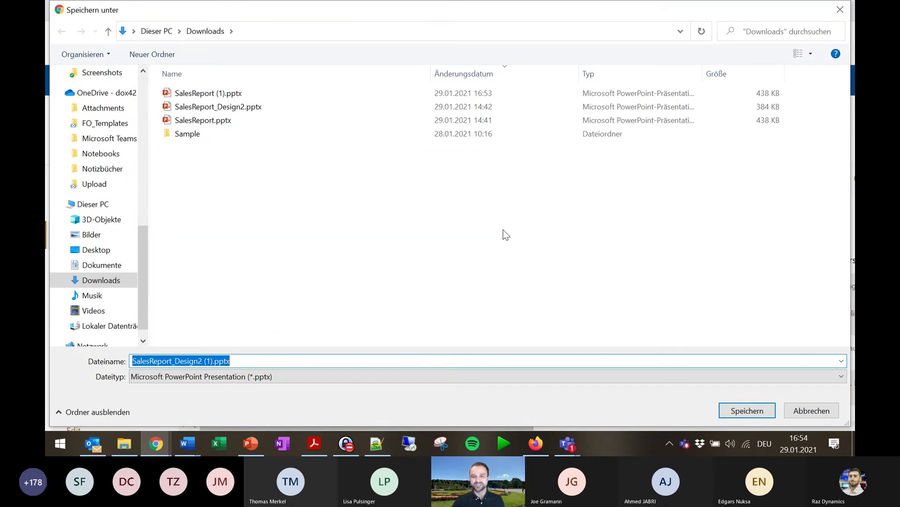
click(727, 409)
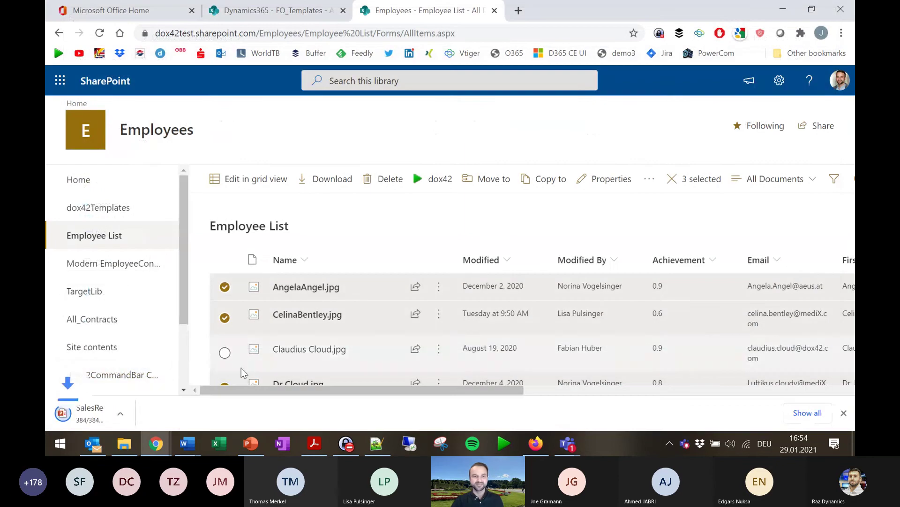
Open SalesReport_Design2 (1).pptx, view slides 2 and 3 with key figures, then close it.
click(98, 420)
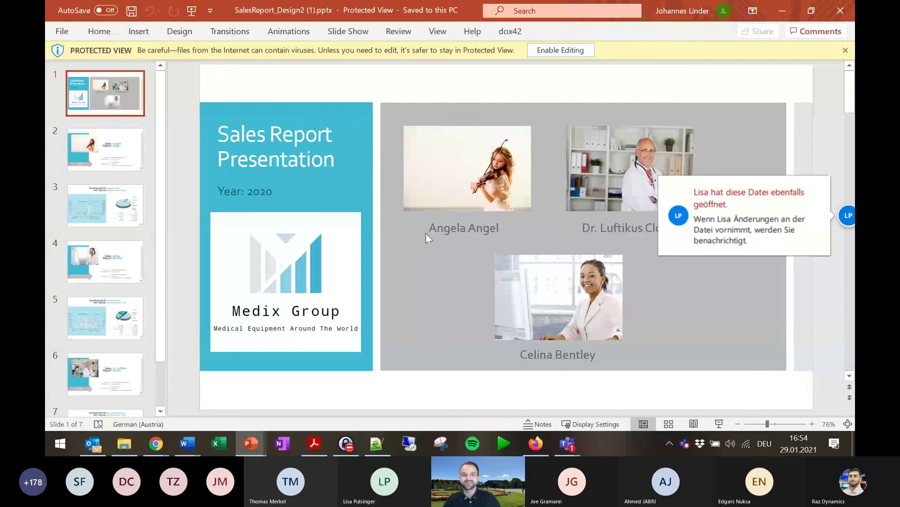
click(100, 161)
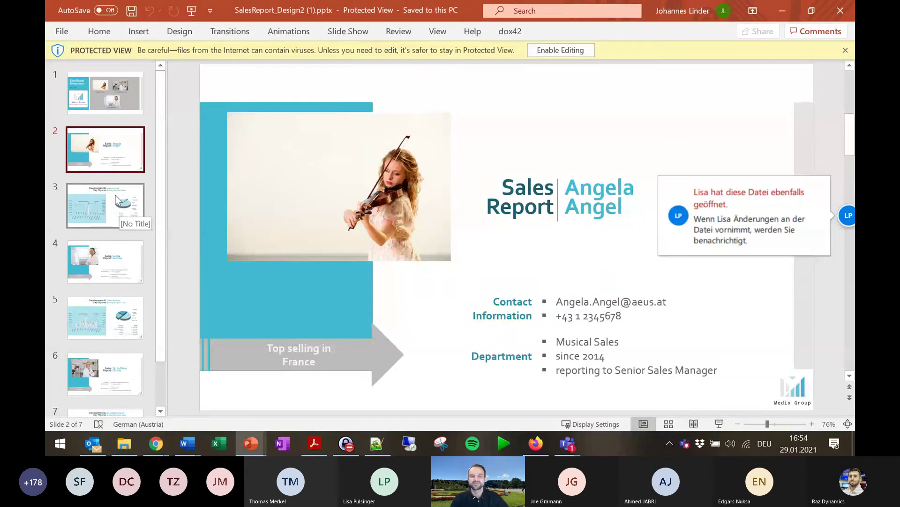
click(115, 203)
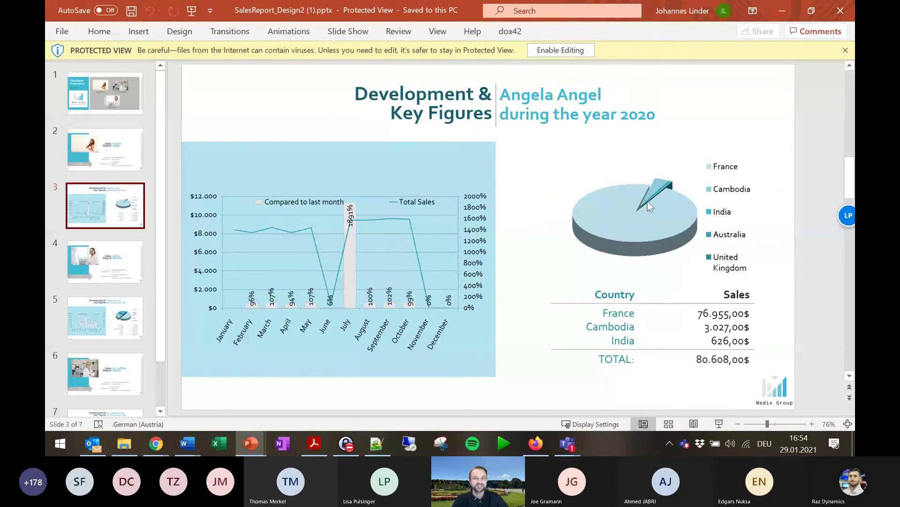
click(843, 11)
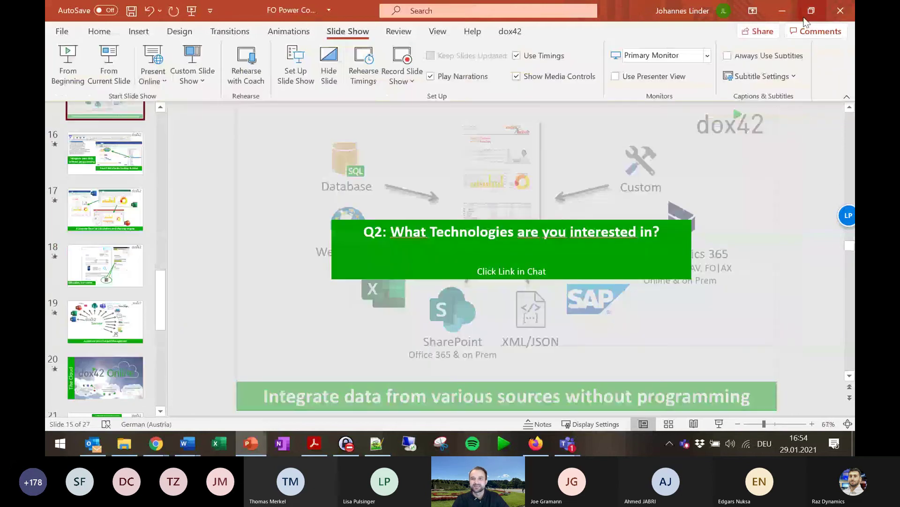
Open Dynamics 365 Sales in a new tab and open the Solar Panels quote from All Quotes.
click(794, 16)
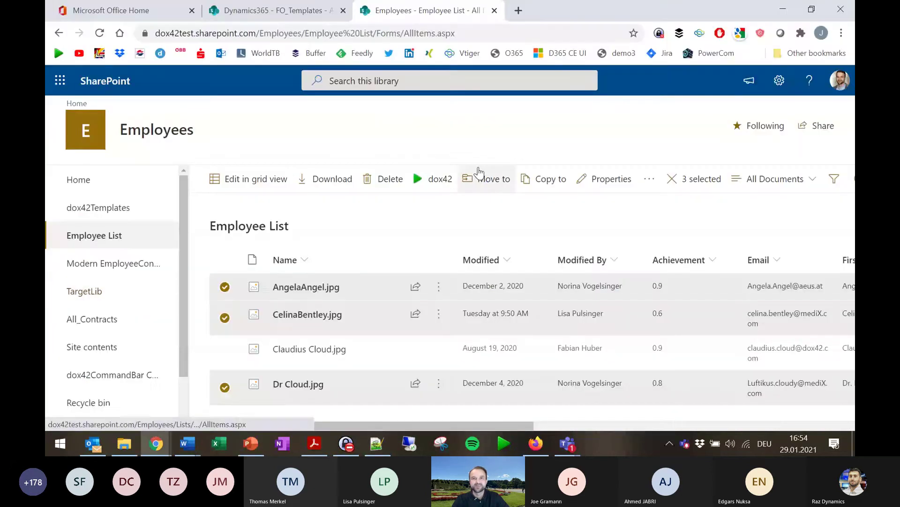
middle_click(584, 55)
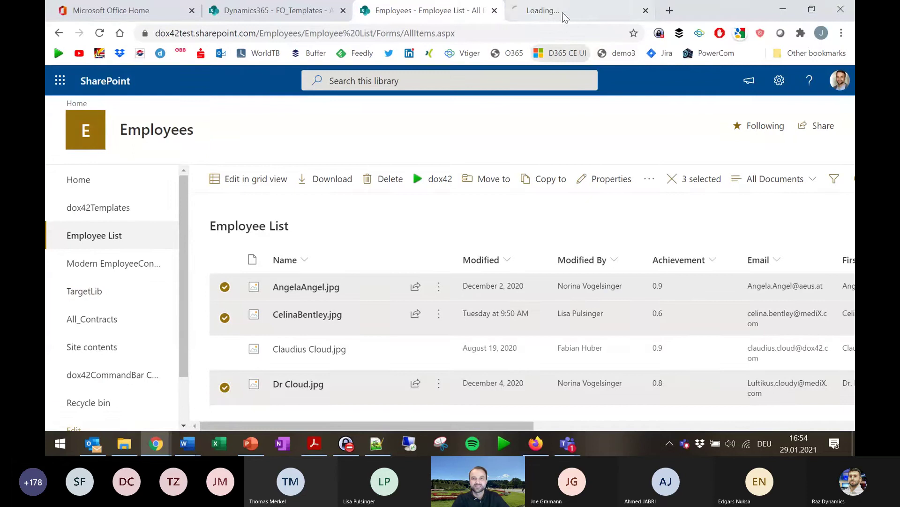
click(595, 12)
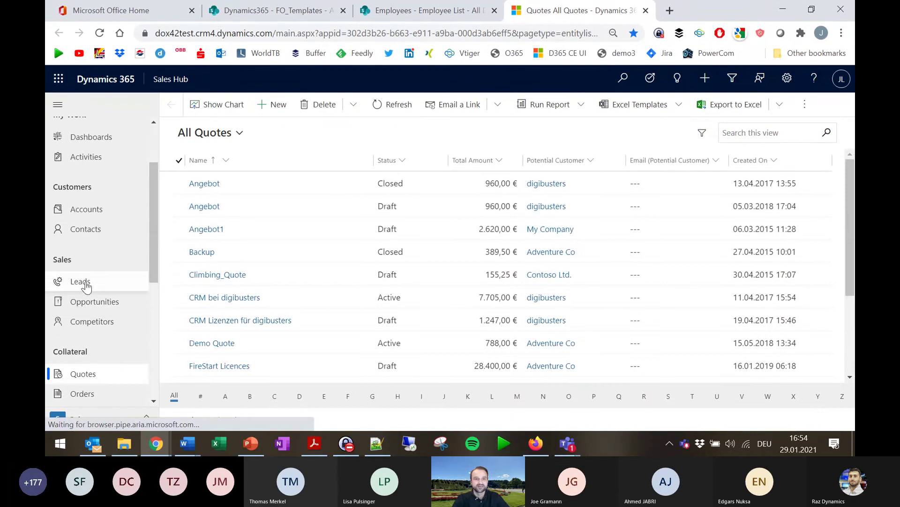
scroll(202, 347, down, 3)
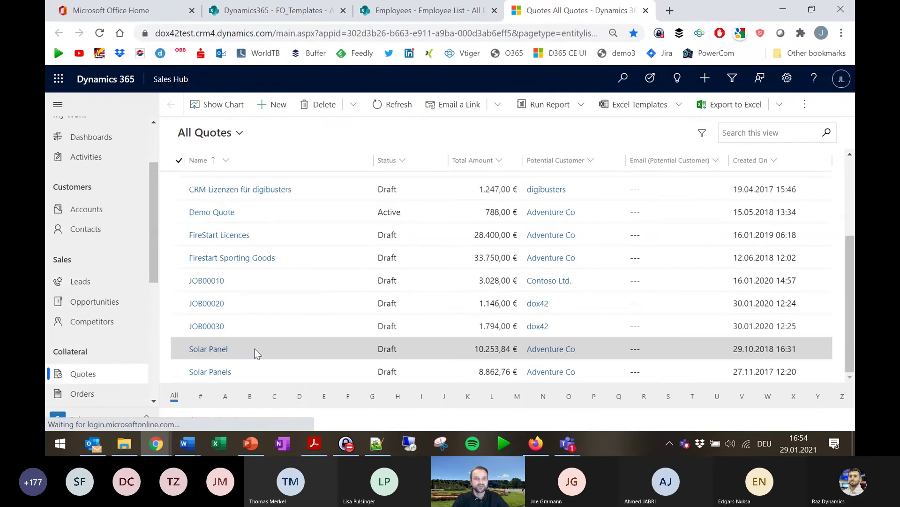
click(212, 372)
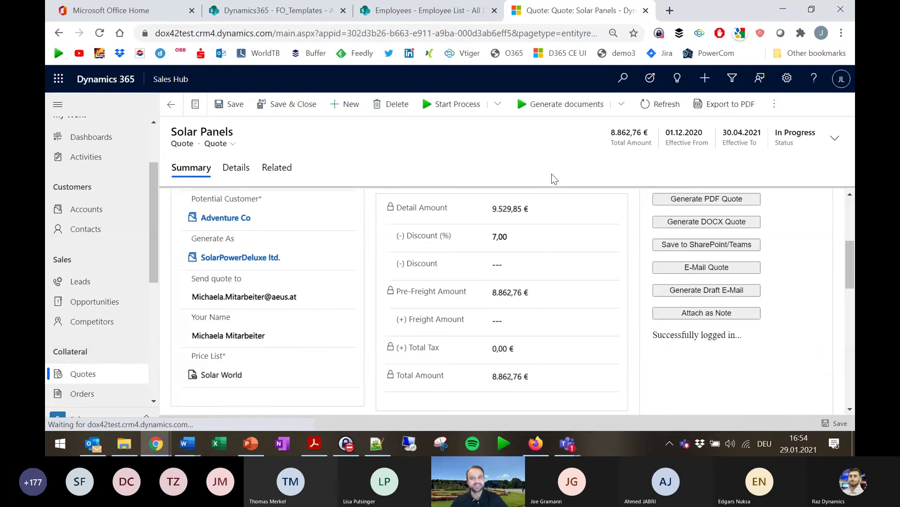
Generate the Solar Panels quote with the Simple Sales Quote template, save Document.pdf and open it.
click(619, 105)
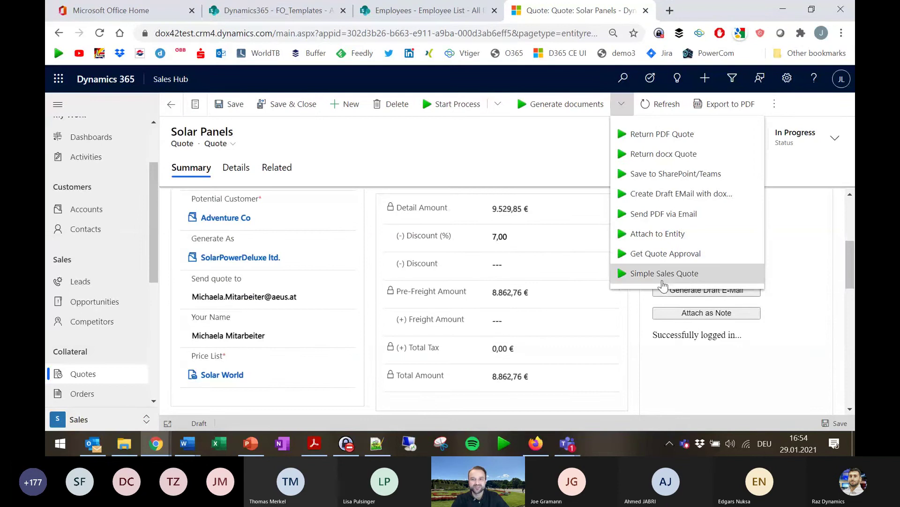
click(688, 276)
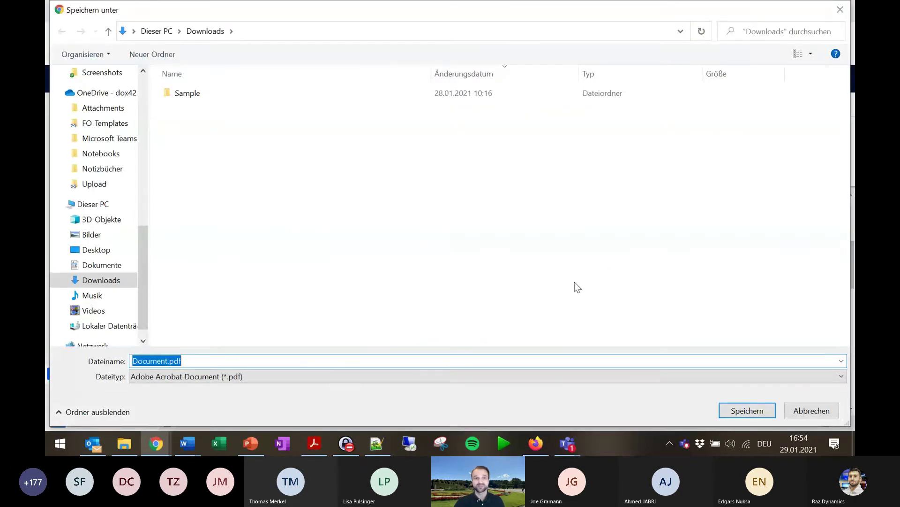
click(763, 417)
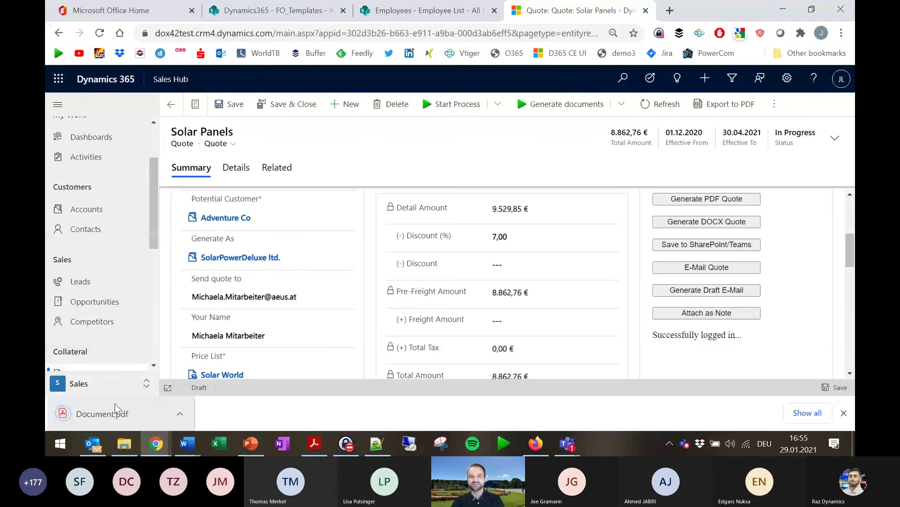
click(114, 414)
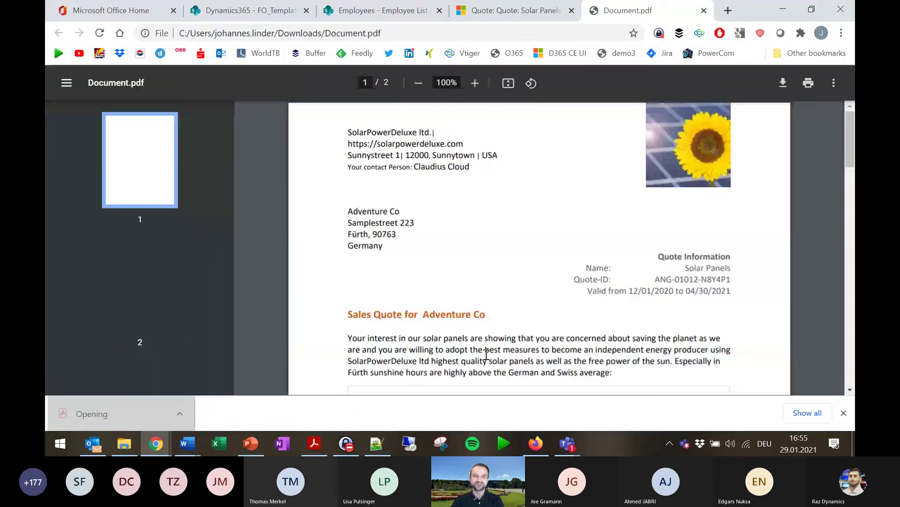